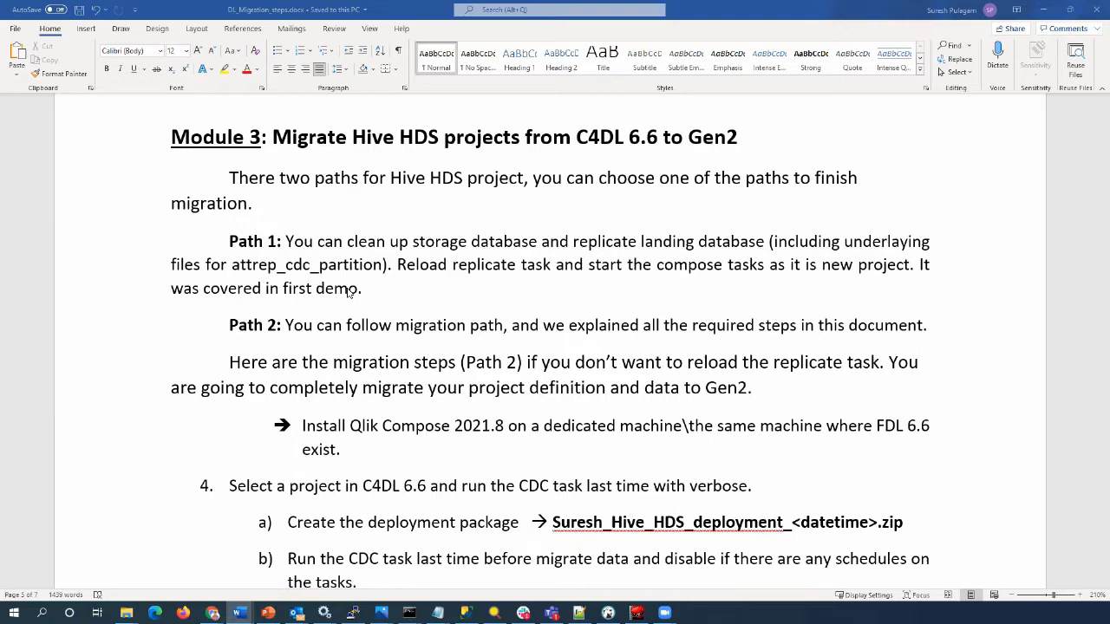
Review the Module 3 Path 2 steps for migrating Hive HDS projects from C4DL 6.6 to Gen2, including data migration and post-migration checks.
scroll(351, 295, "down", 2)
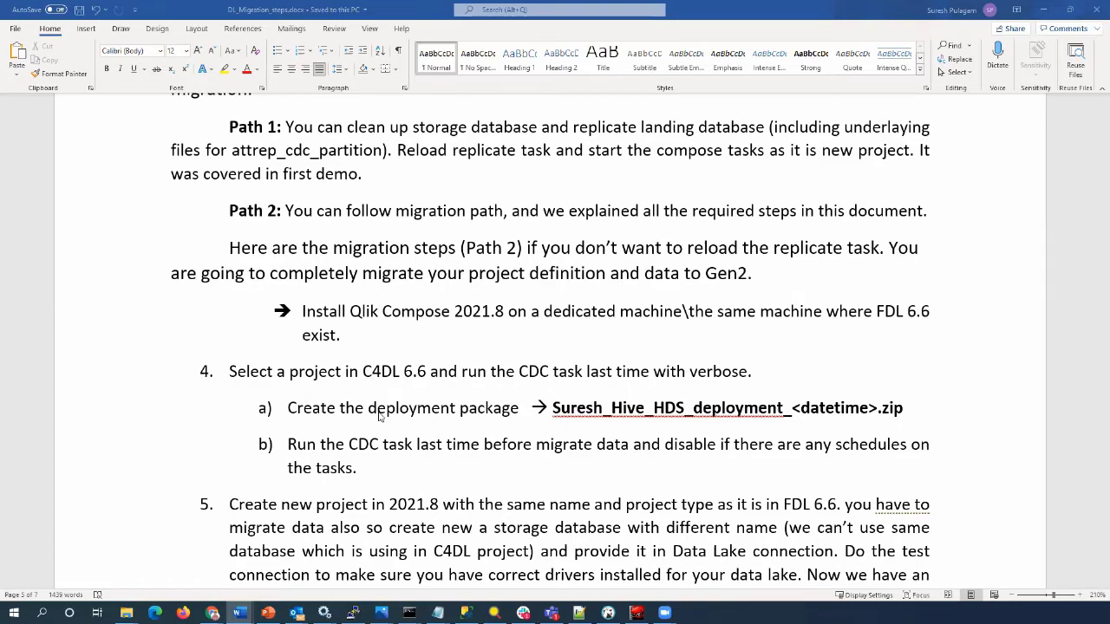
scroll(379, 416, "down", 7)
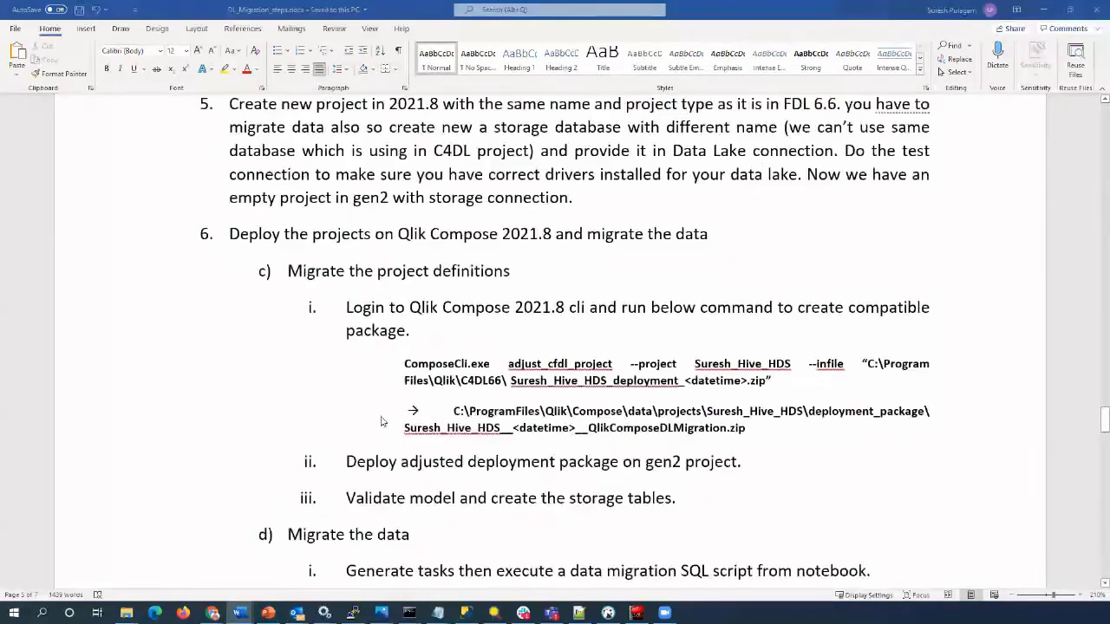
scroll(382, 421, "down", 2)
scroll(382, 422, "up", 7)
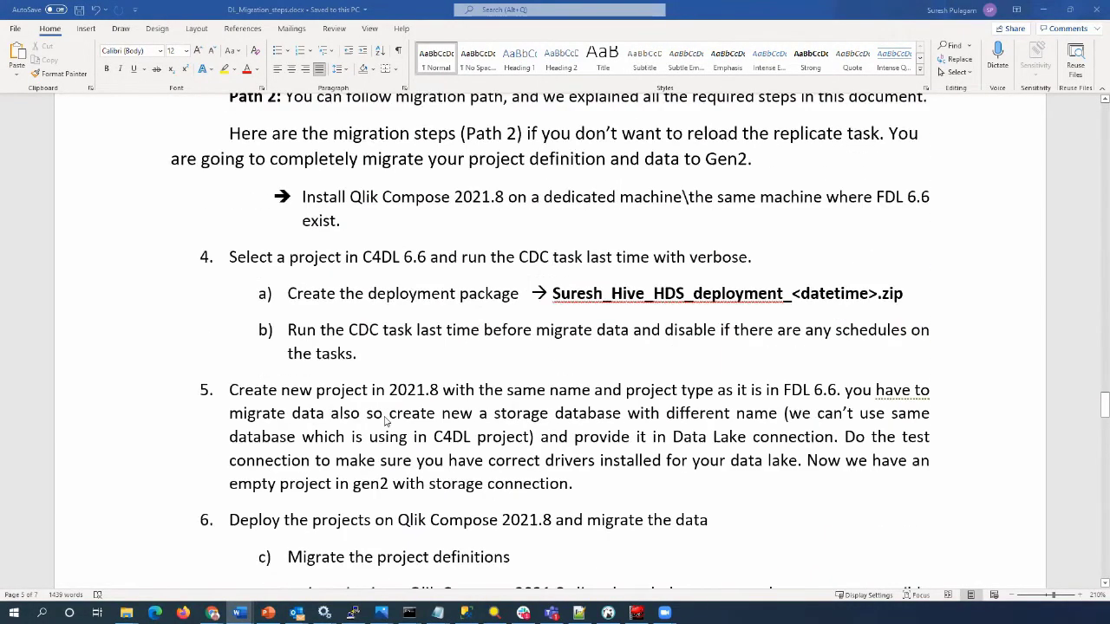
scroll(386, 420, "up", 1)
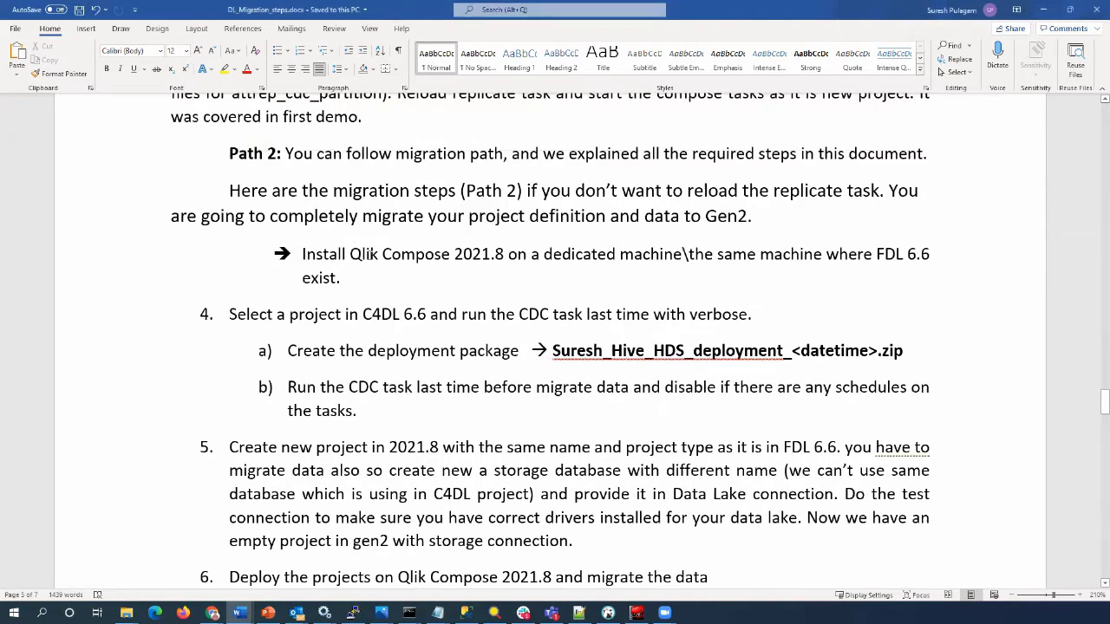
scroll(381, 333, "down", 1)
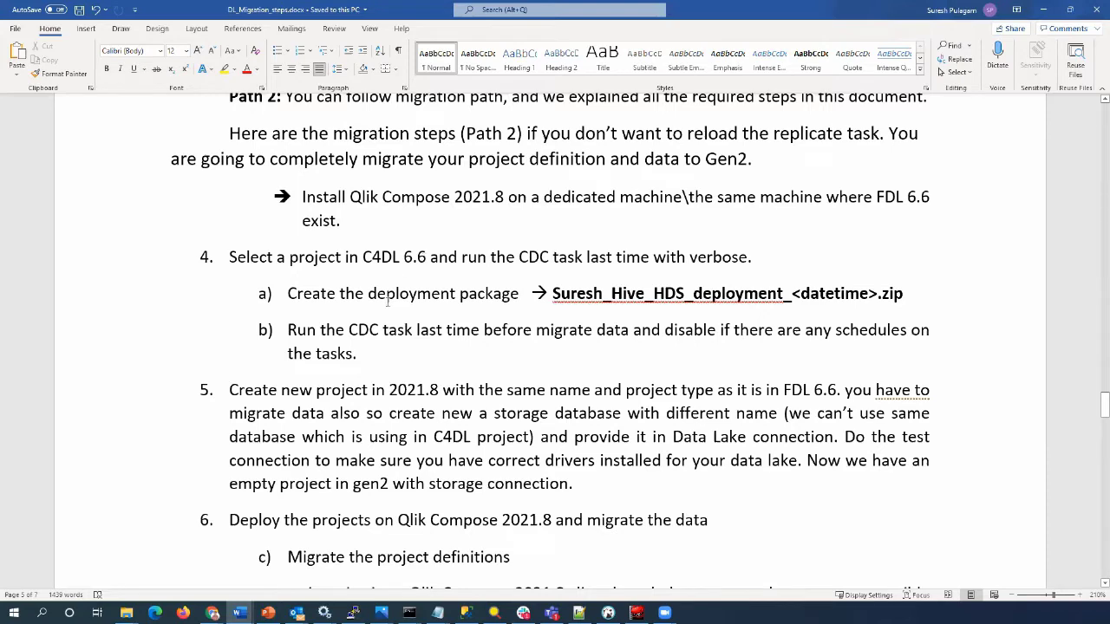
scroll(387, 299, "down", 3)
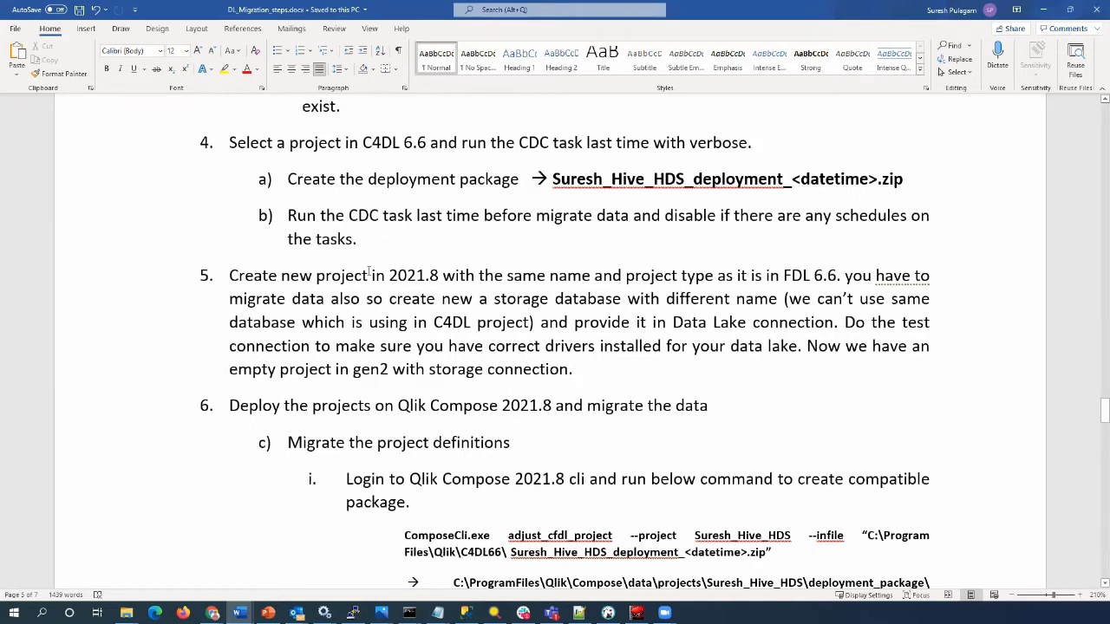
scroll(368, 286, "down", 2)
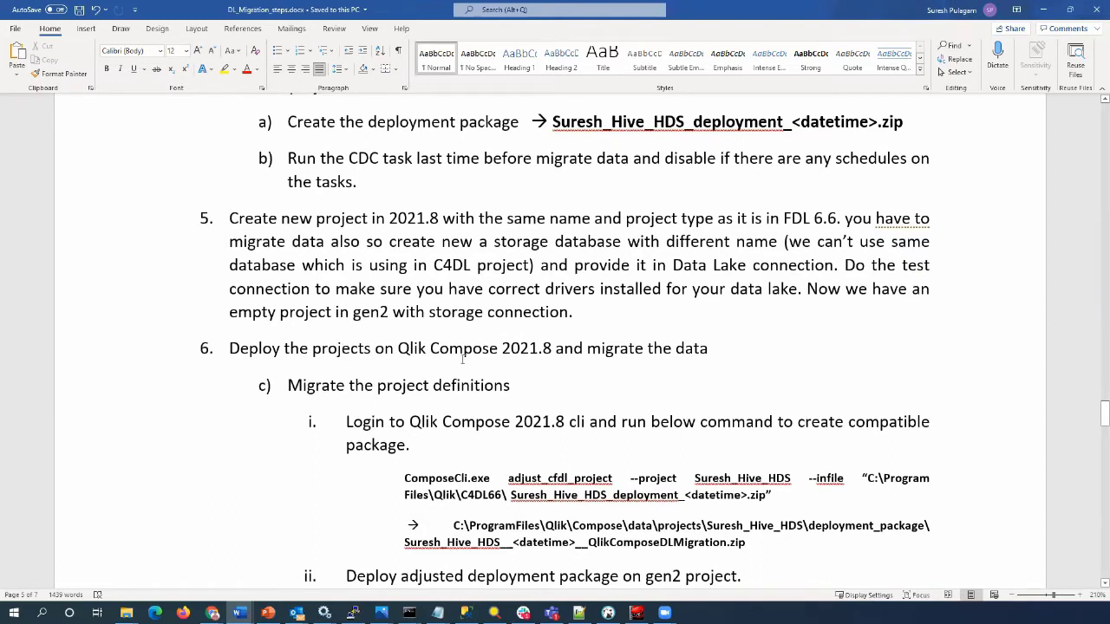
scroll(460, 357, "down", 2)
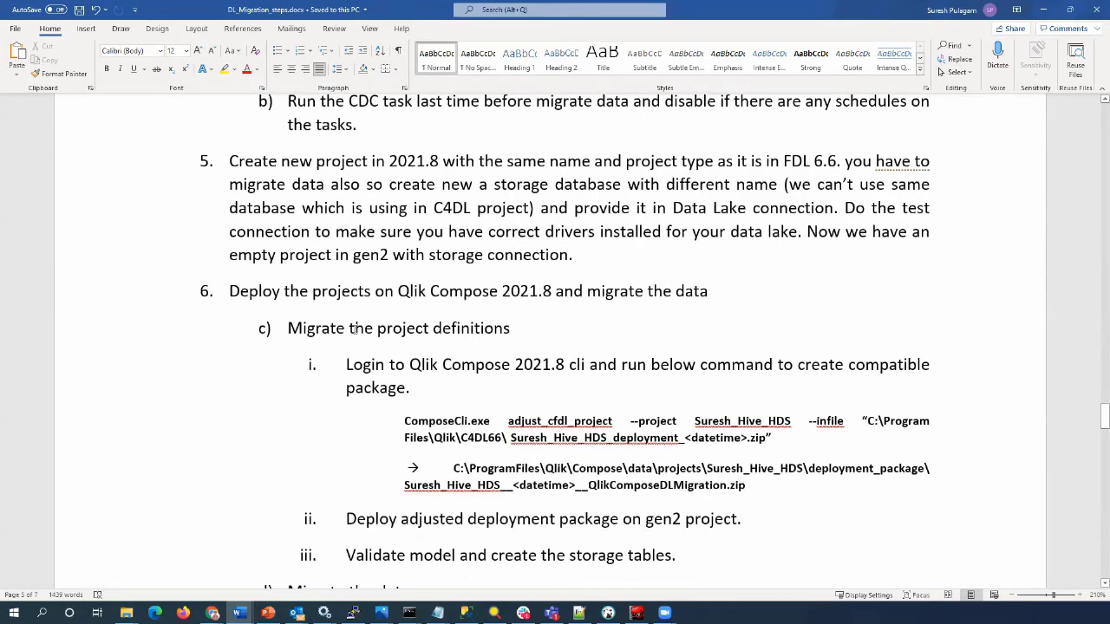
scroll(461, 330, "down", 5)
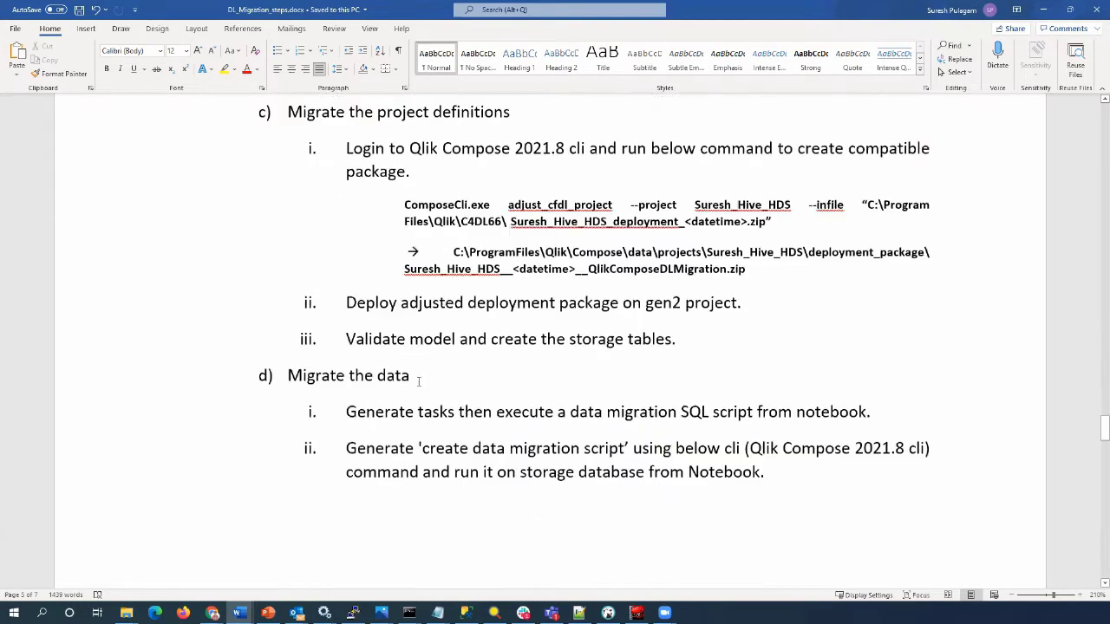
scroll(407, 365, "down", 10)
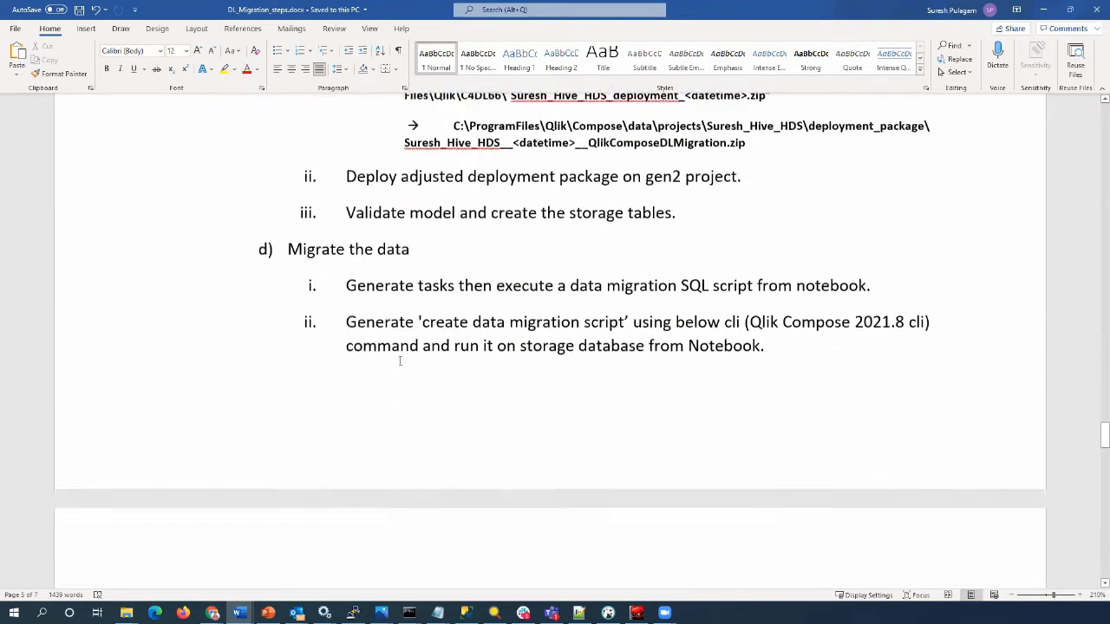
scroll(400, 365, "down", 5)
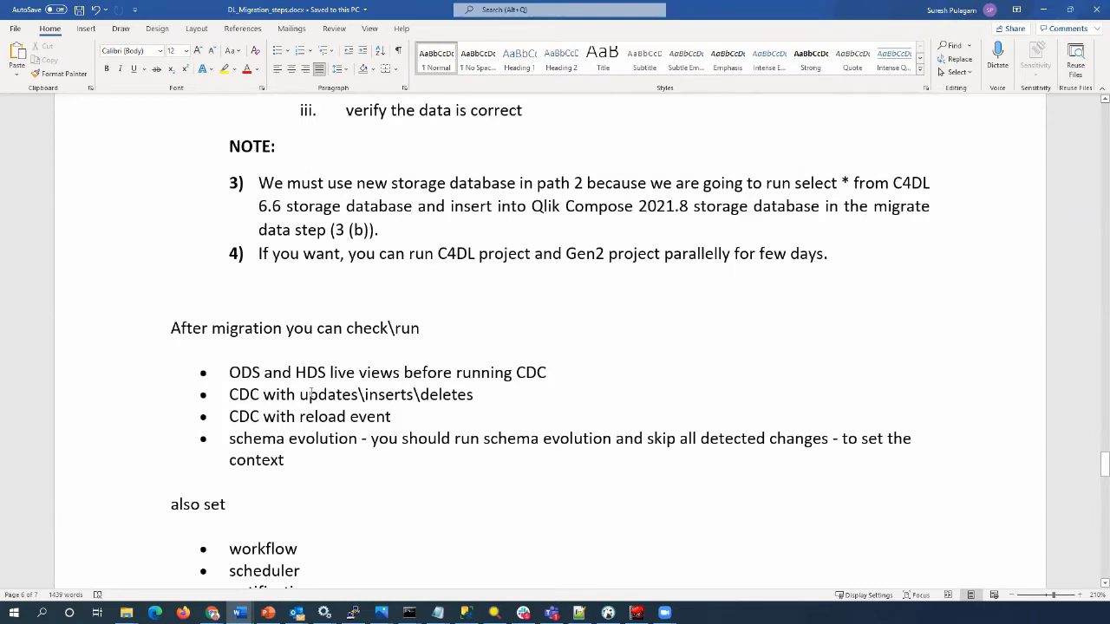
scroll(309, 394, "down", 3)
scroll(309, 396, "up", 3)
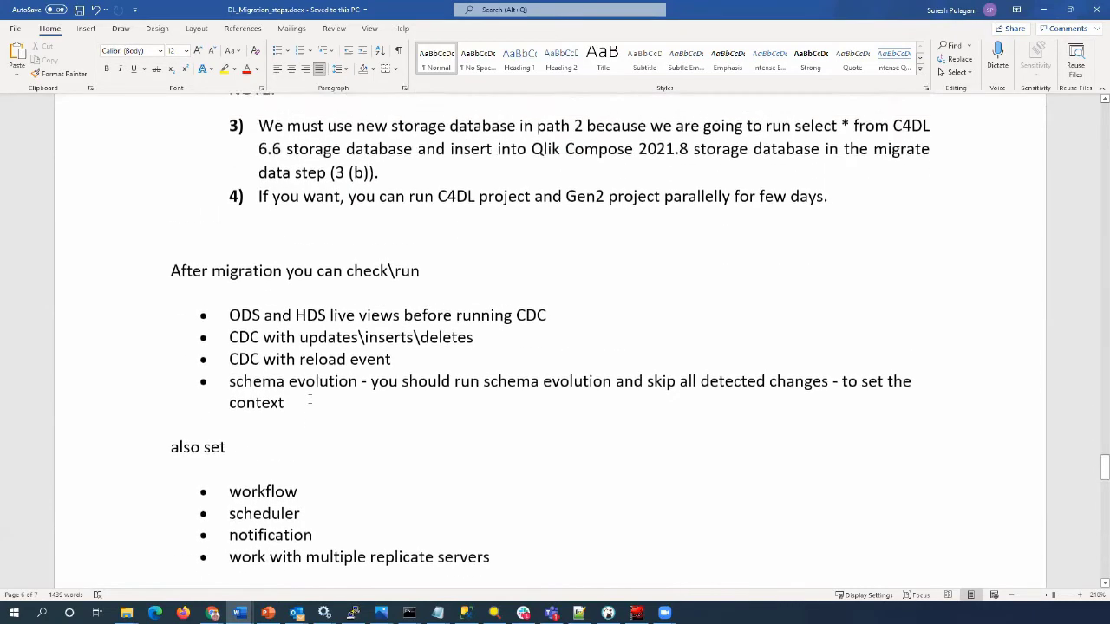
scroll(310, 397, "up", 7)
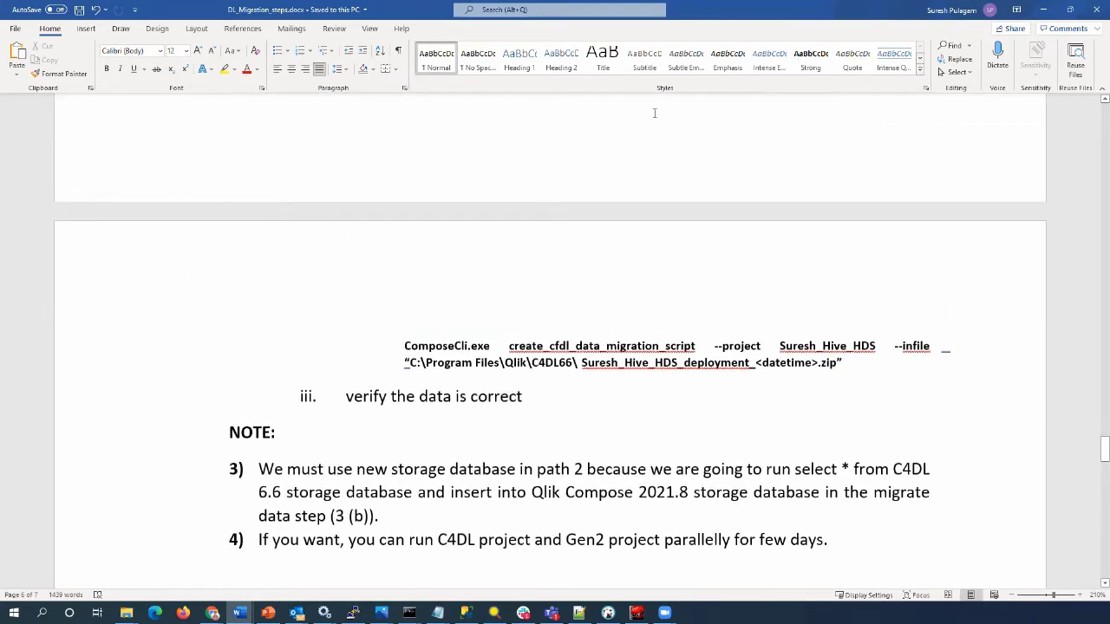
scroll(628, 123, "up", 6)
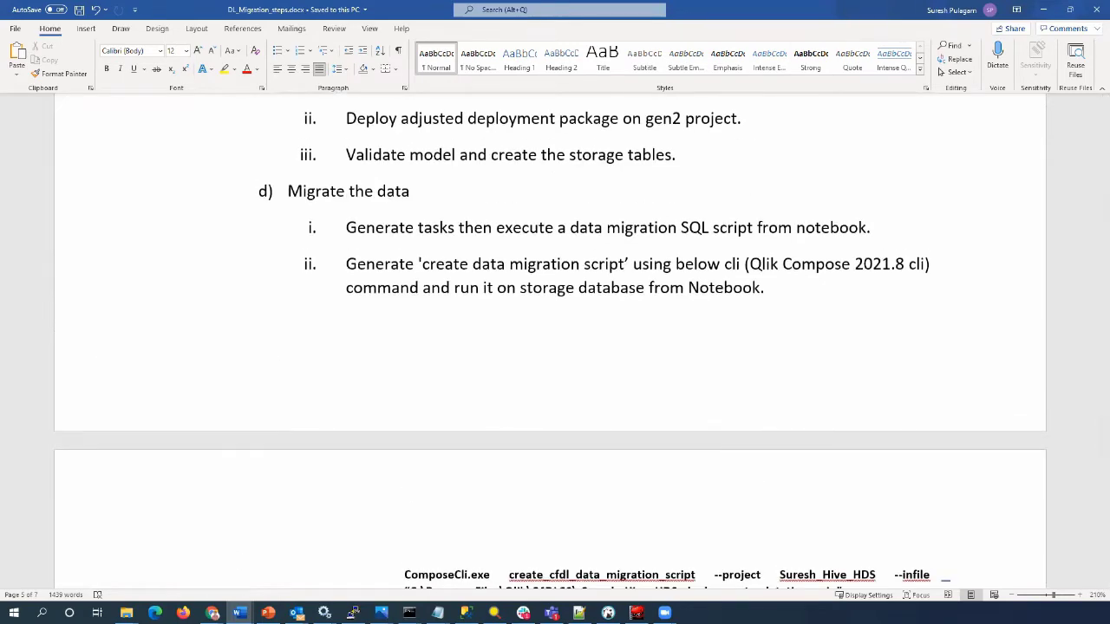
Switch to the Qlik Replicate console in a maximized browser window and view the SQL_Hadoop task's change processing monitor.
left_click_drag(713, 129, 847, 134)
double_click(847, 134)
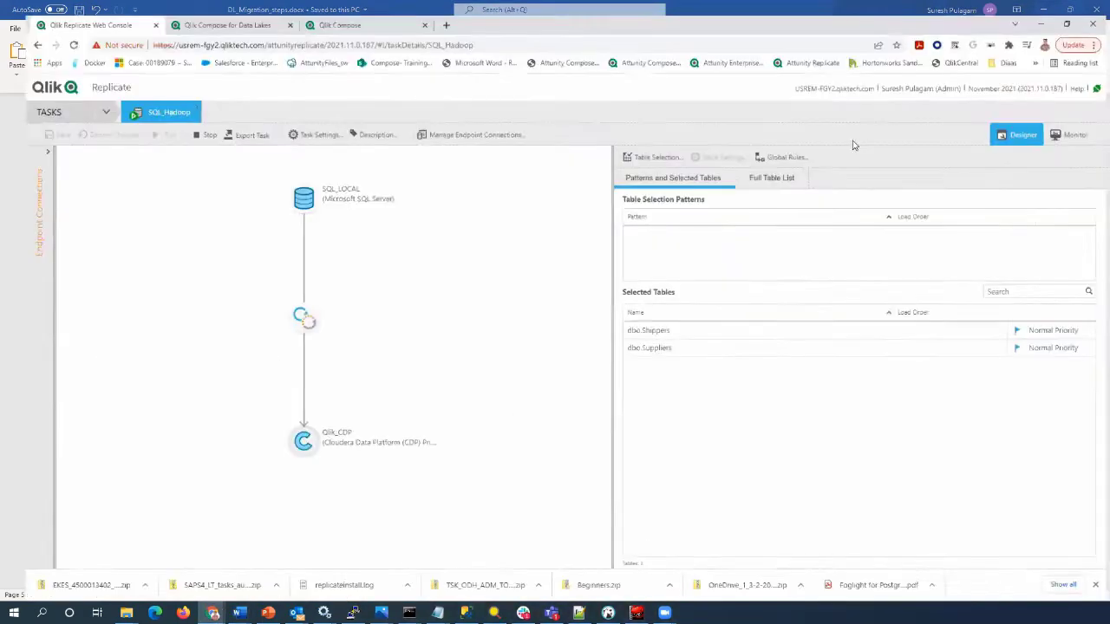
left_click(1075, 124)
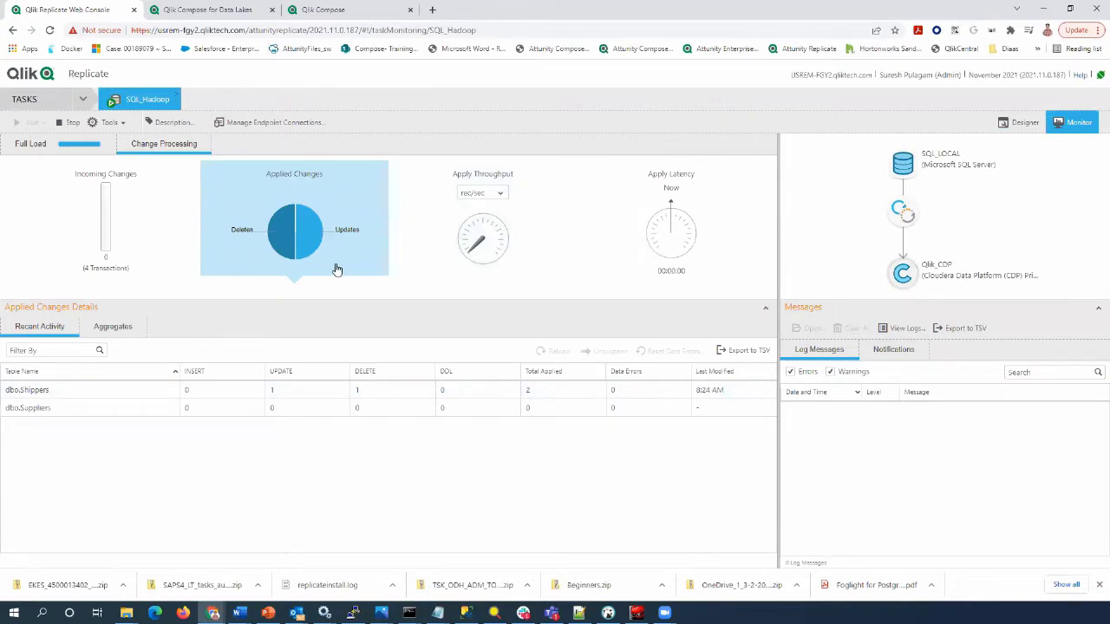
Switch to Compose for Data Lakes, return to the project list, dismiss the browser relaunch notice and open the Hive HDS project.
left_click(218, 8)
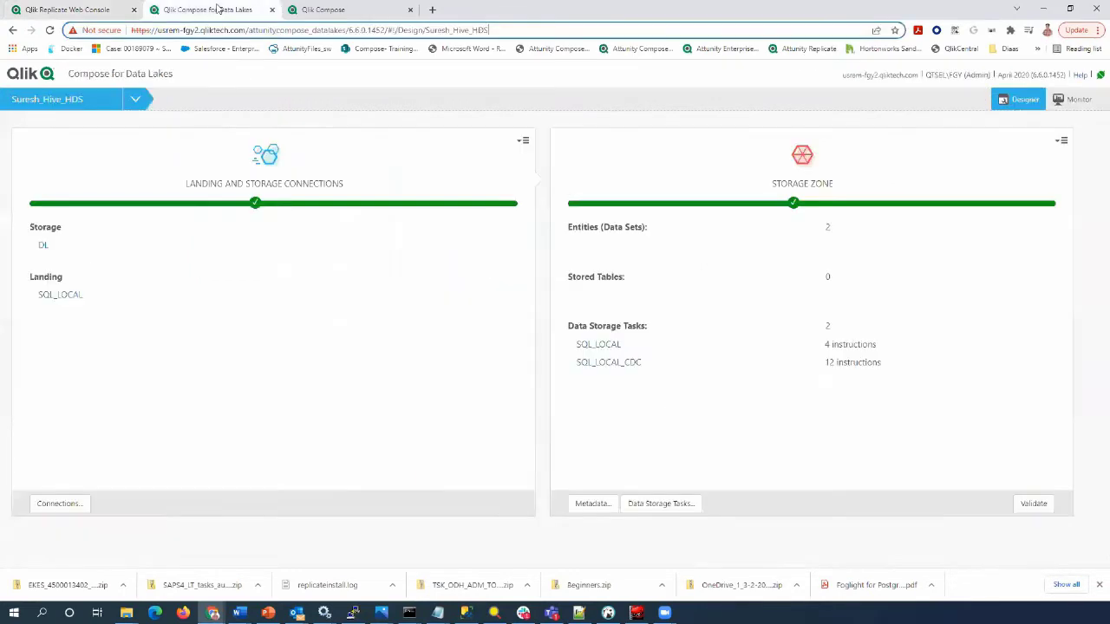
left_click(137, 102)
left_click(159, 130)
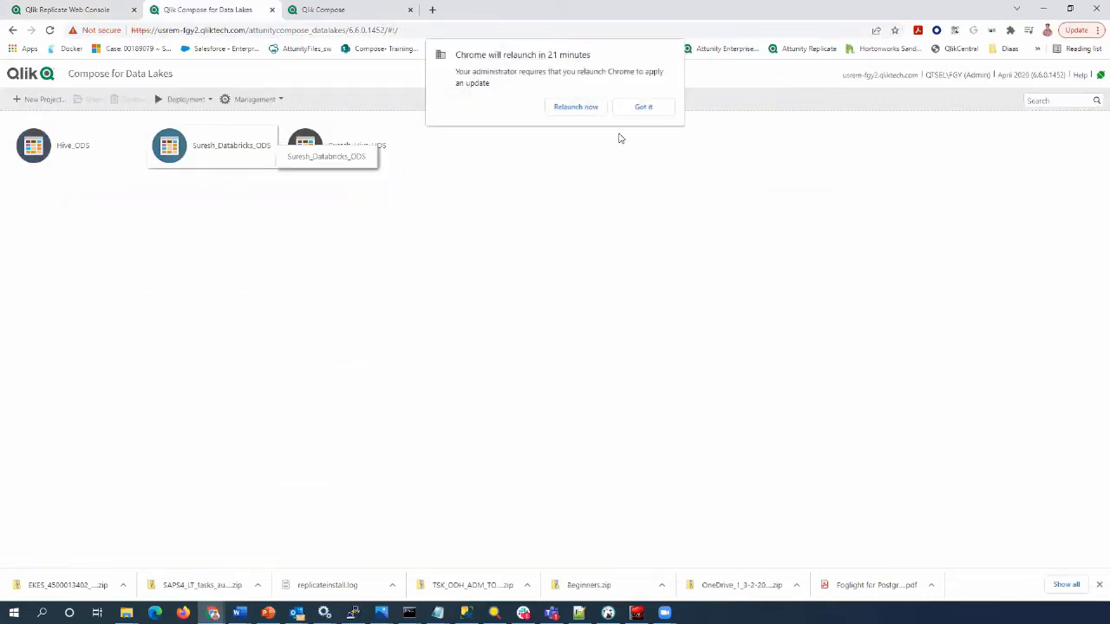
left_click(646, 109)
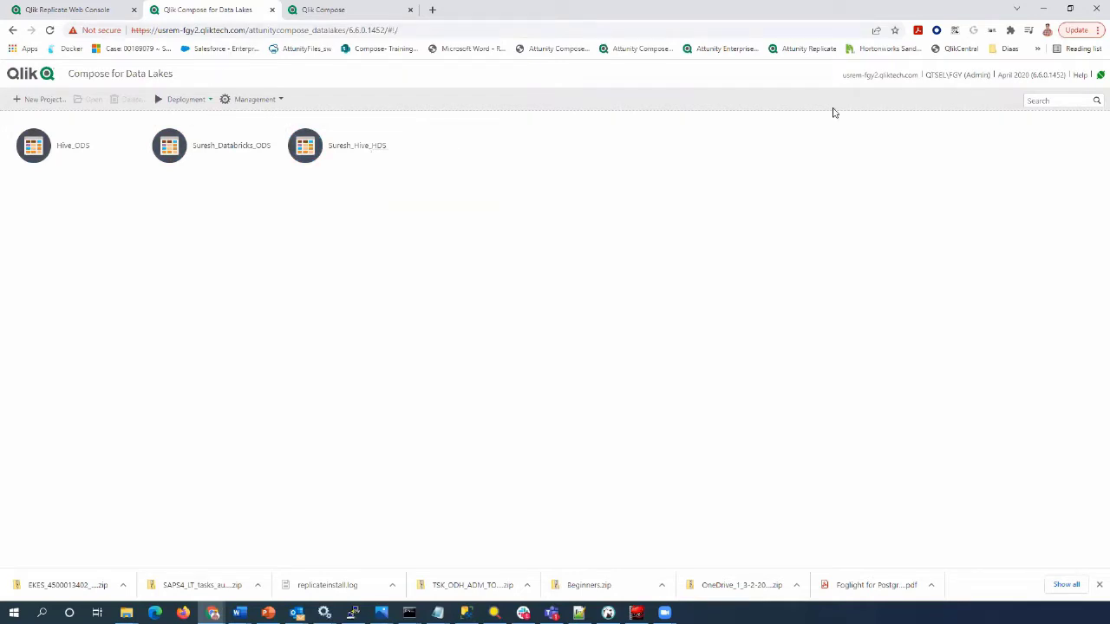
double_click(352, 149)
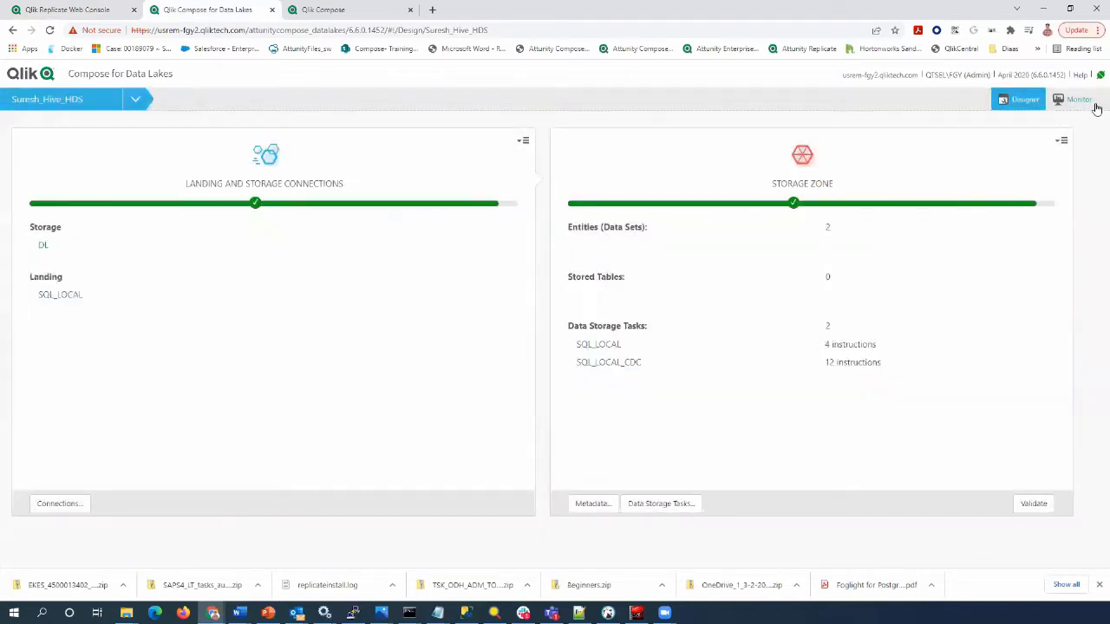
Run the SQL_LOCAL_CDC storage change processing task one last time from the project's monitor and close the task manager.
left_click(1090, 104)
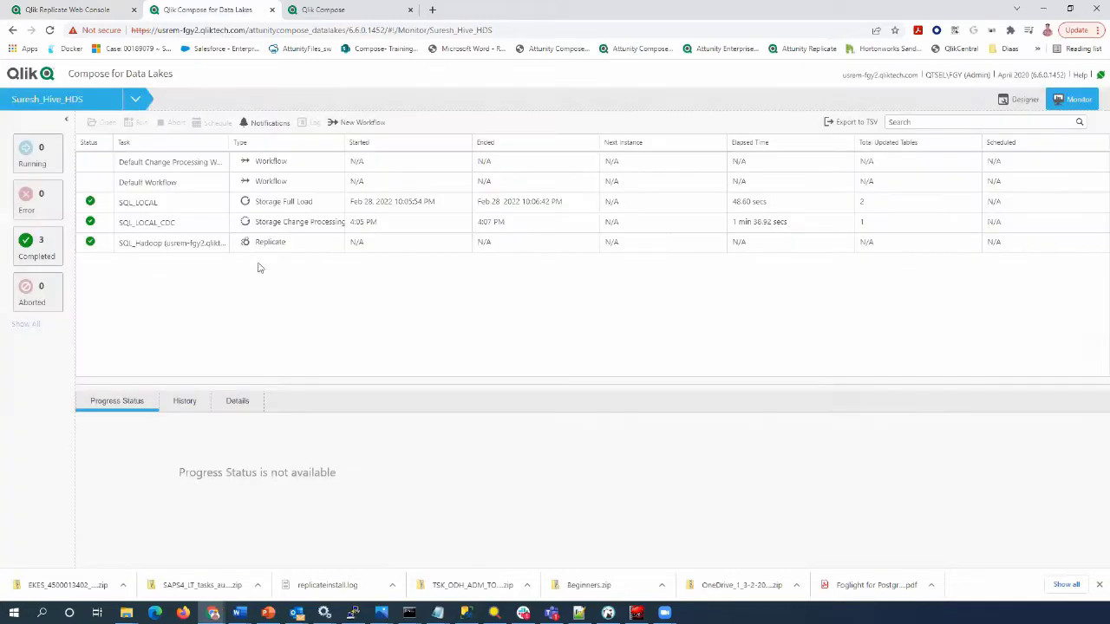
left_click(316, 206)
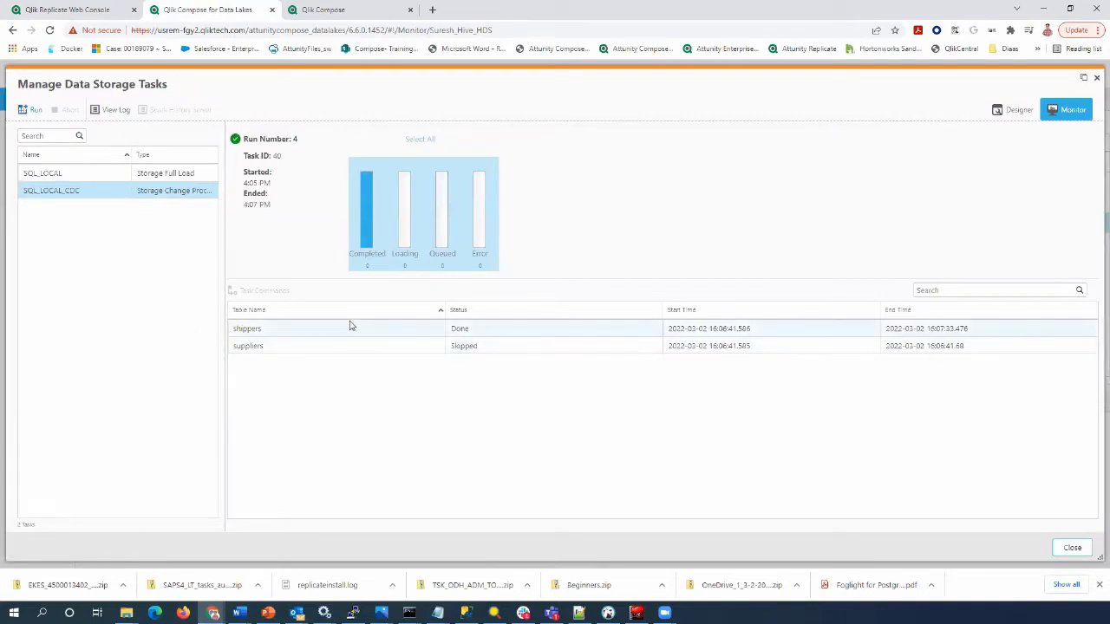
left_click(32, 112)
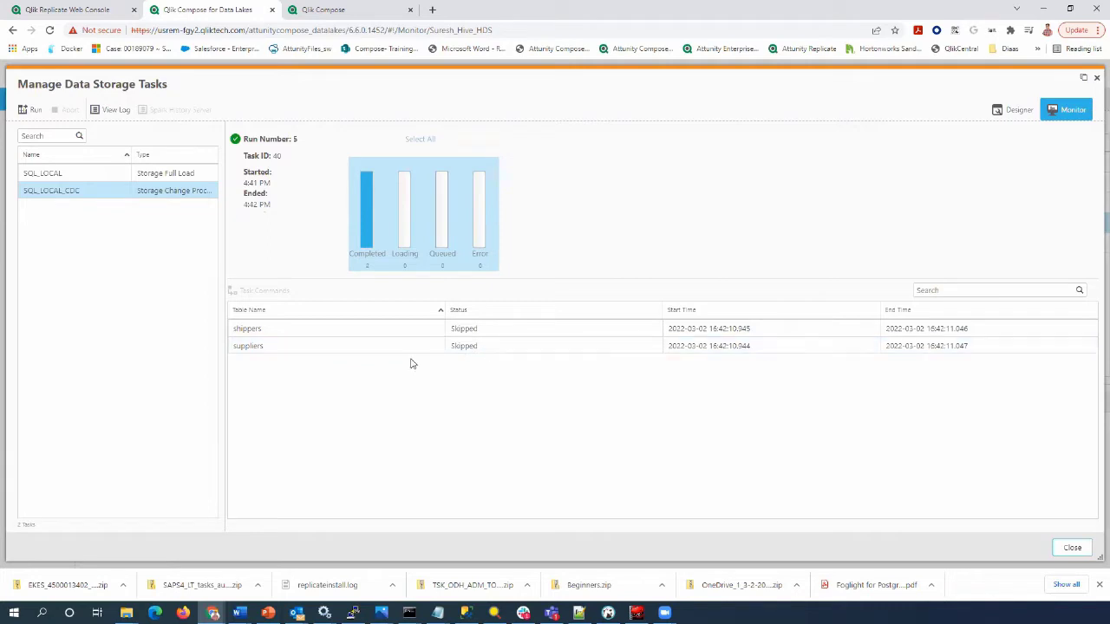
left_click(1071, 548)
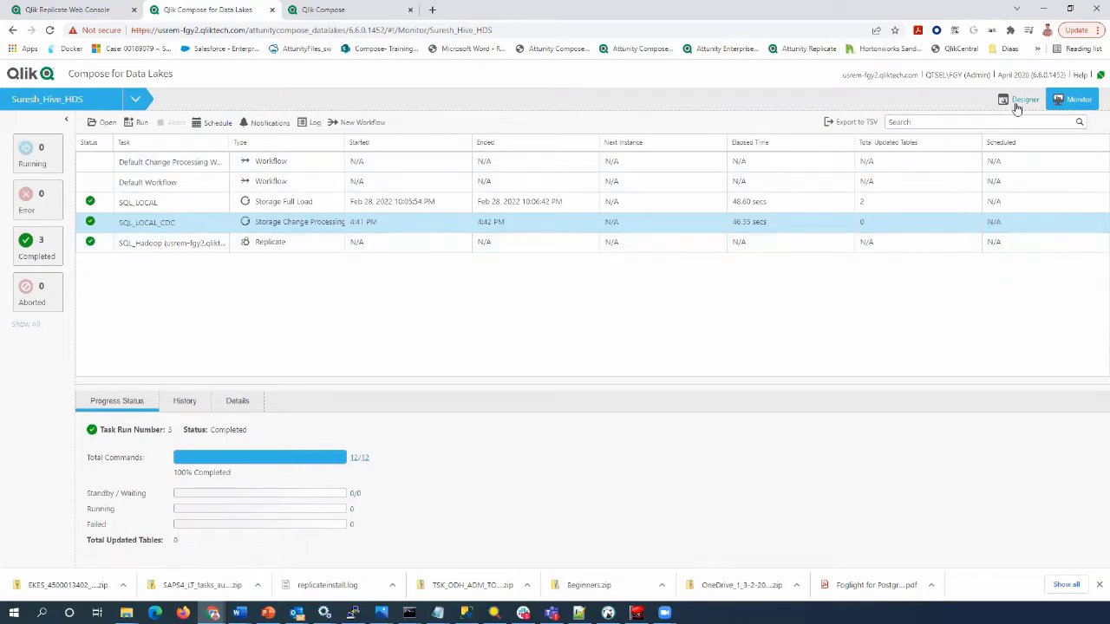
Switch to DBeaver and examine the landing database's Shippers and shippers__ct query outputs saved in the Hive_HDS script.
key("alt+Tab")
left_click_drag(281, 124, 170, 125)
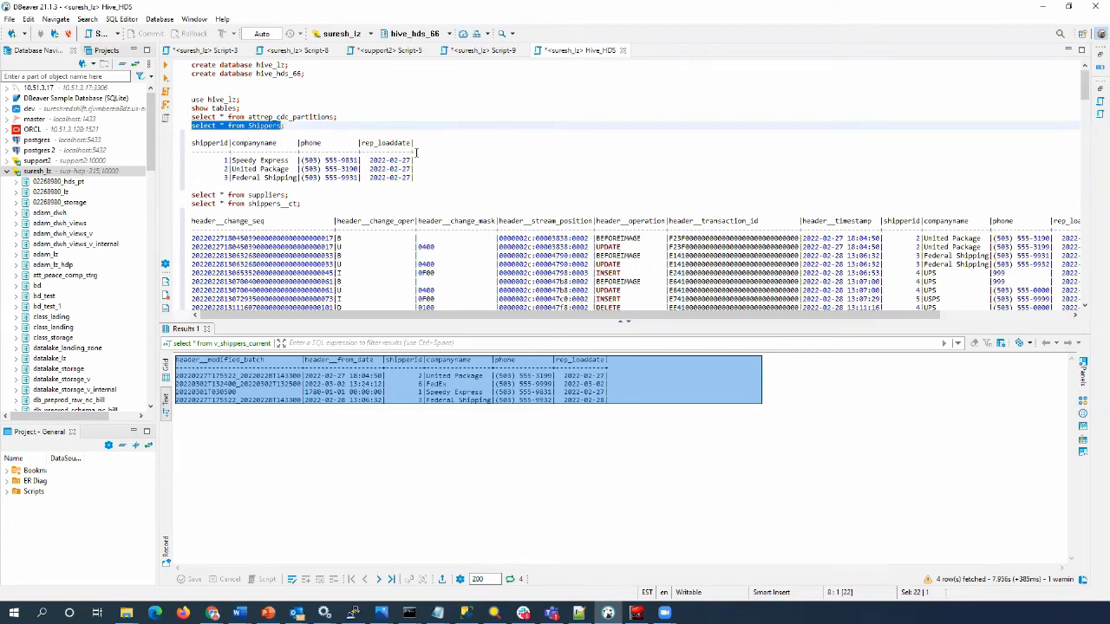
scroll(416, 153, "down", 1)
left_click_drag(416, 152, 178, 118)
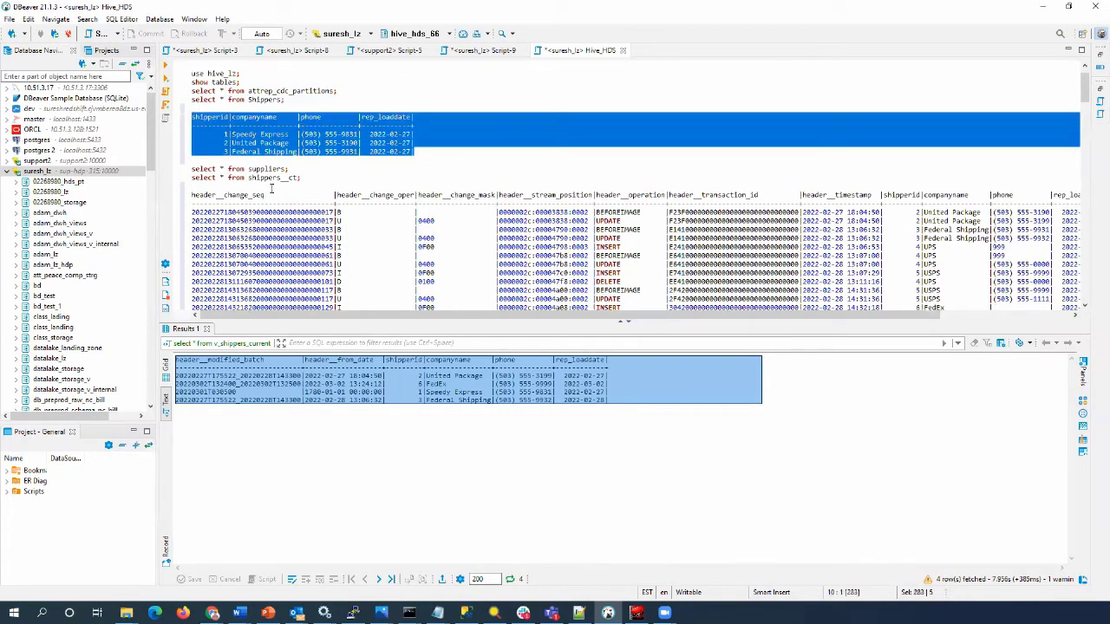
scroll(271, 189, "down", 1)
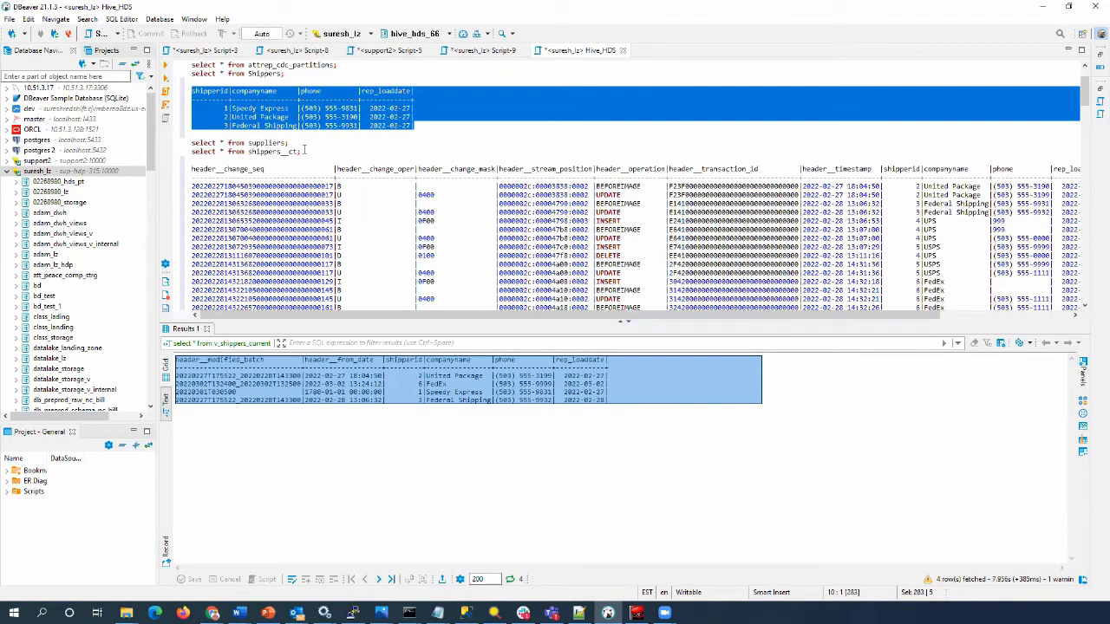
scroll(304, 149, "down", 1)
scroll(376, 166, "down", 2)
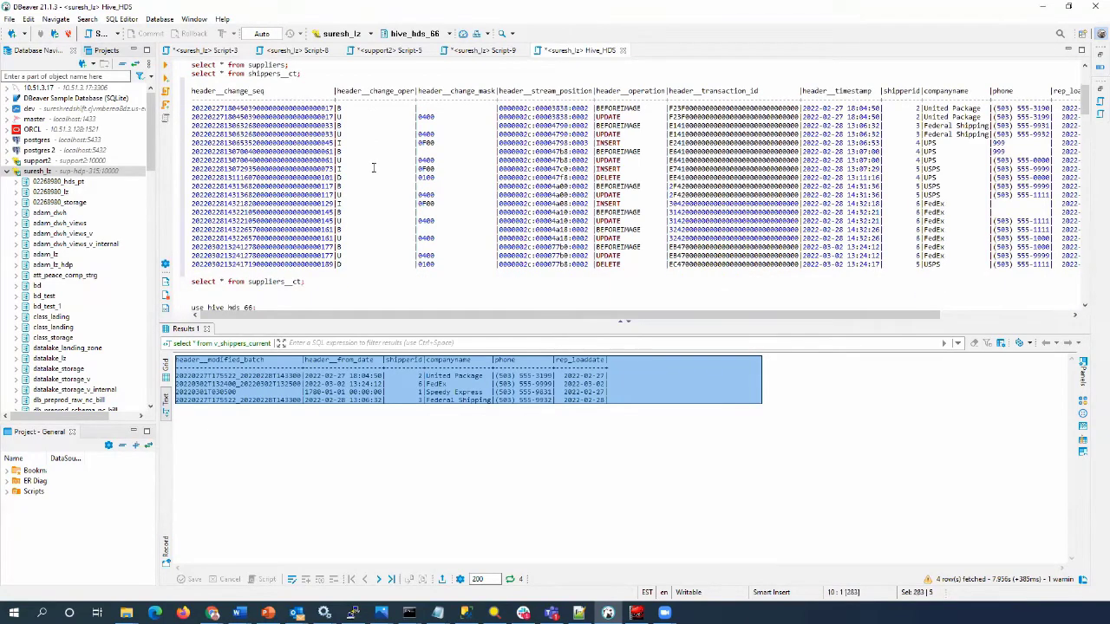
Examine the hive_hds_66 storage database section of the script, including the shippers table and v_shippers view outputs.
scroll(374, 168, "down", 5)
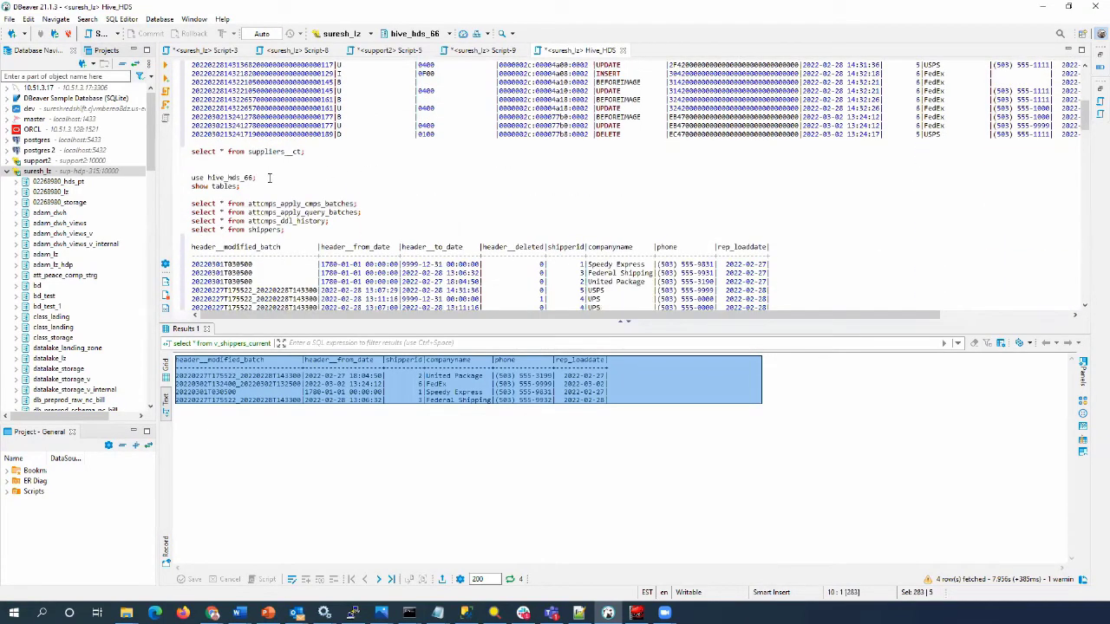
scroll(268, 178, "down", 2)
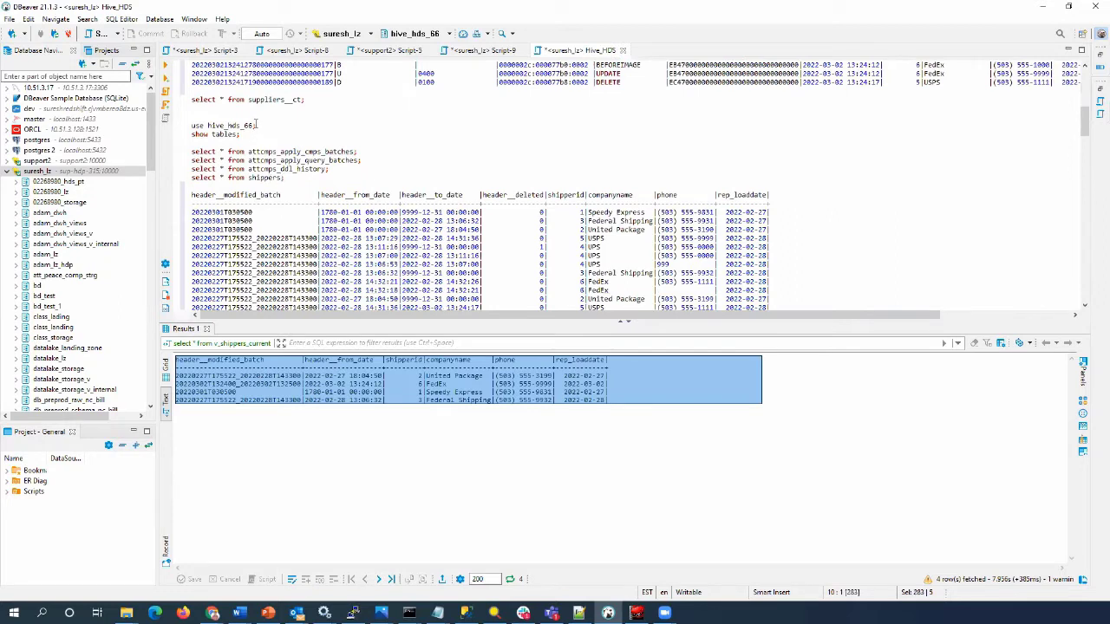
left_click_drag(260, 126, 190, 126)
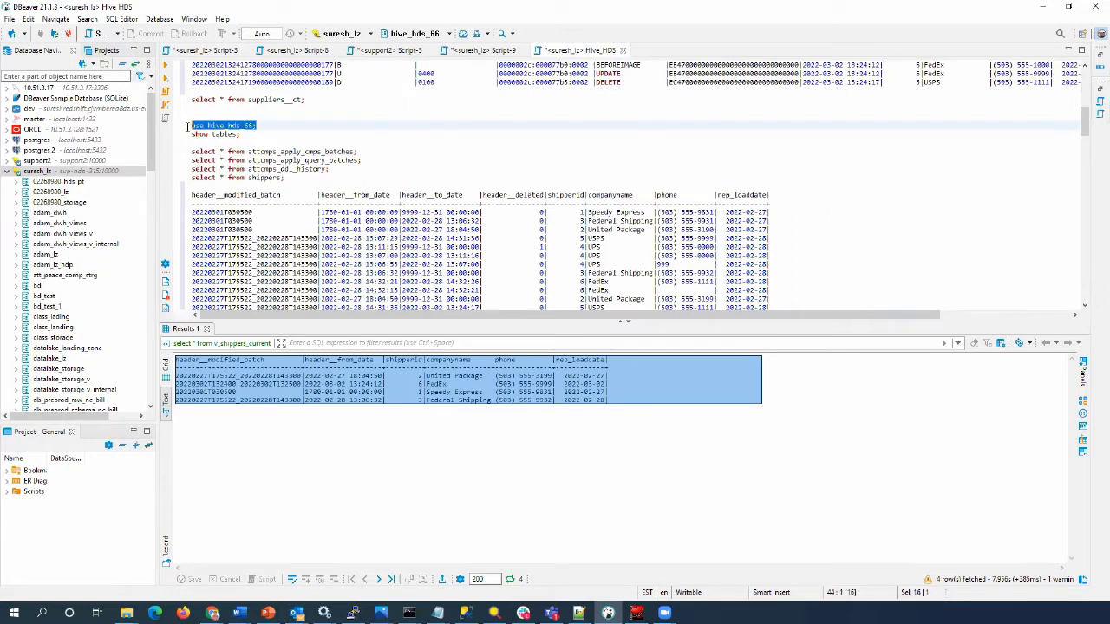
scroll(254, 143, "down", 2)
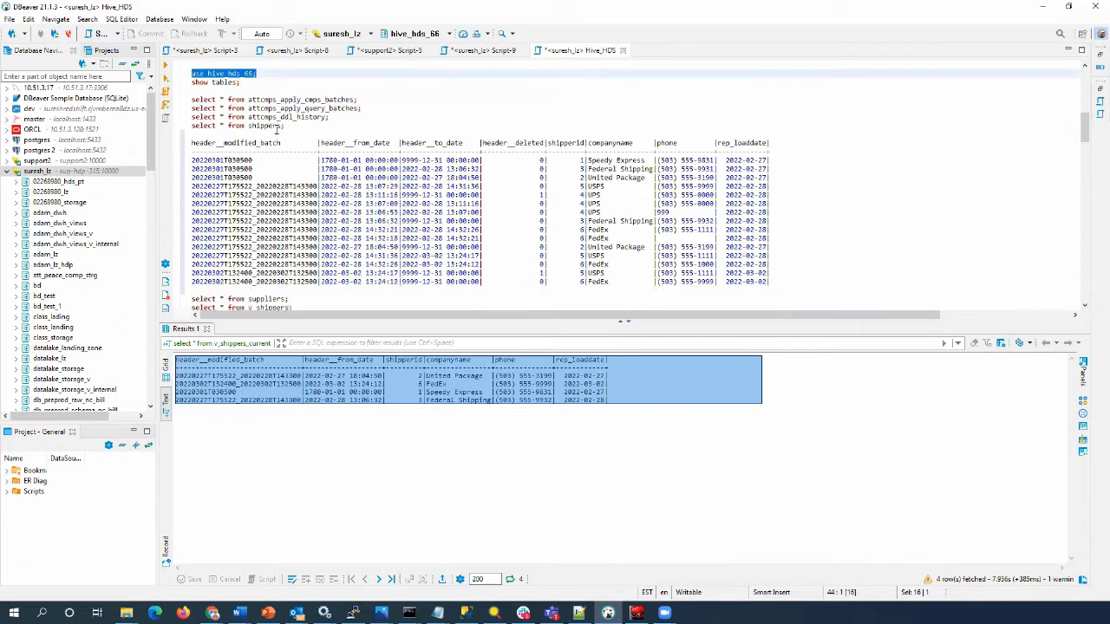
scroll(287, 135, "down", 1)
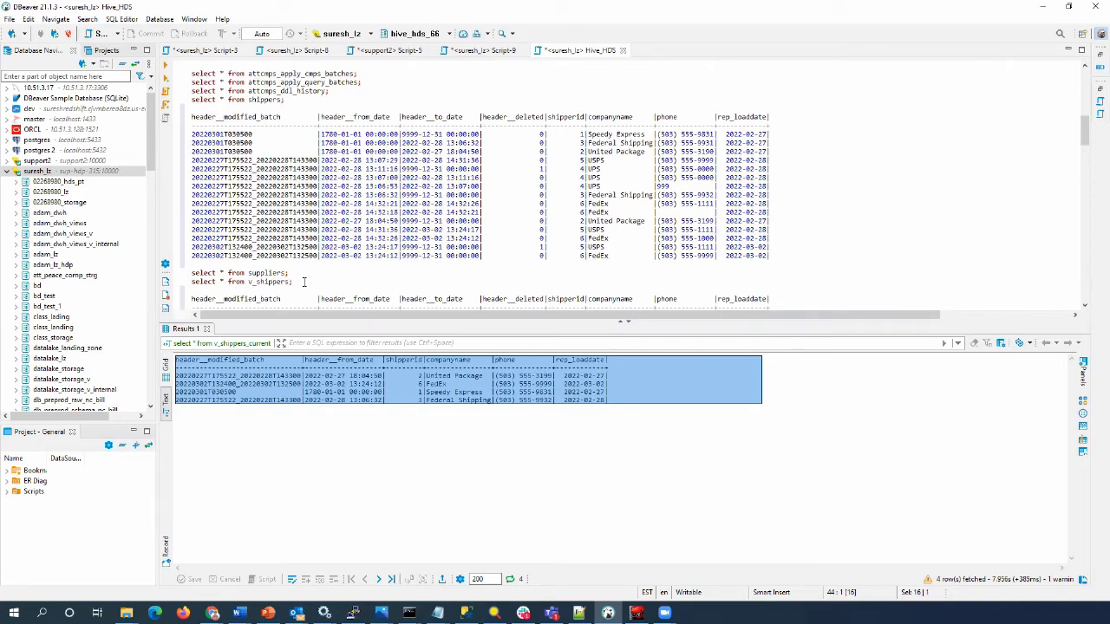
scroll(304, 281, "down", 2)
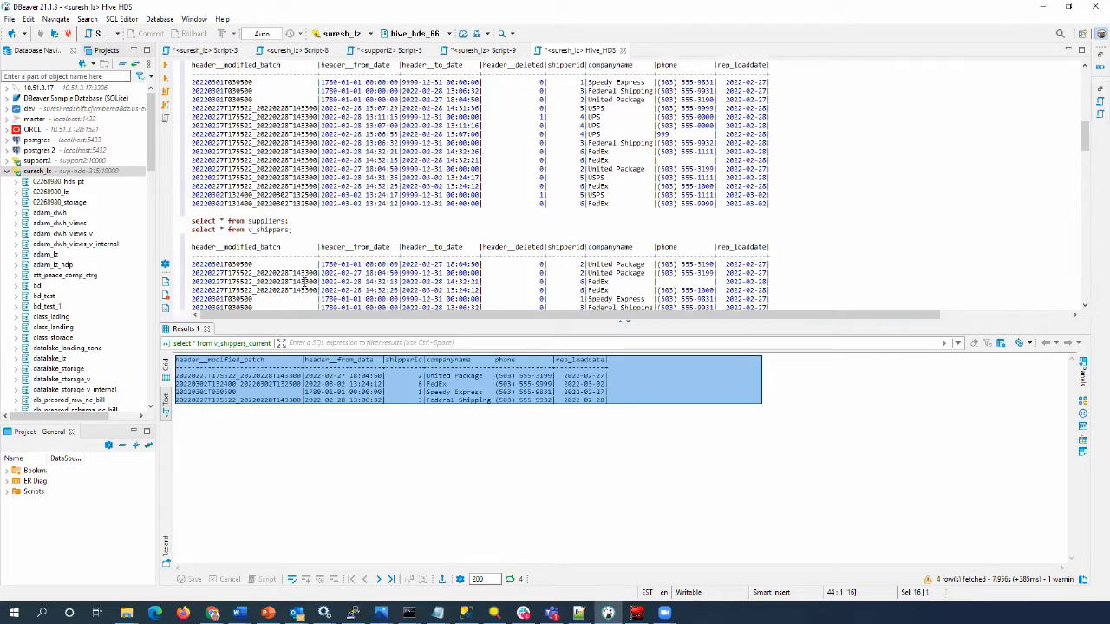
scroll(310, 275, "up", 1)
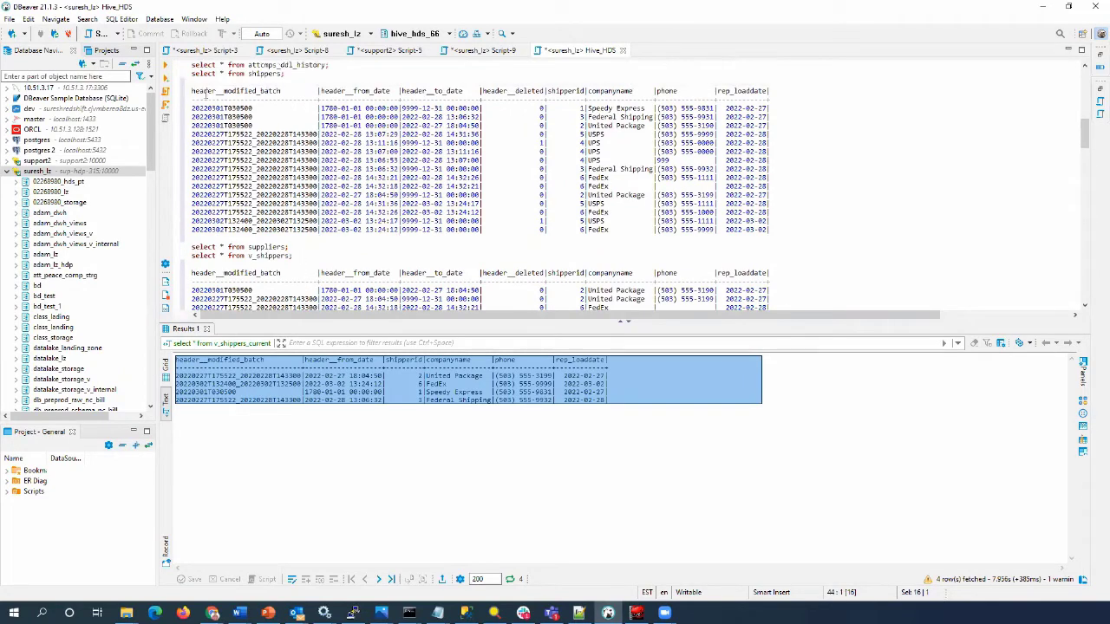
Examine the v_shippers and v_shippers_current outputs in the script, and list the databases matching *hive_hds*.
scroll(398, 235, "down", 4)
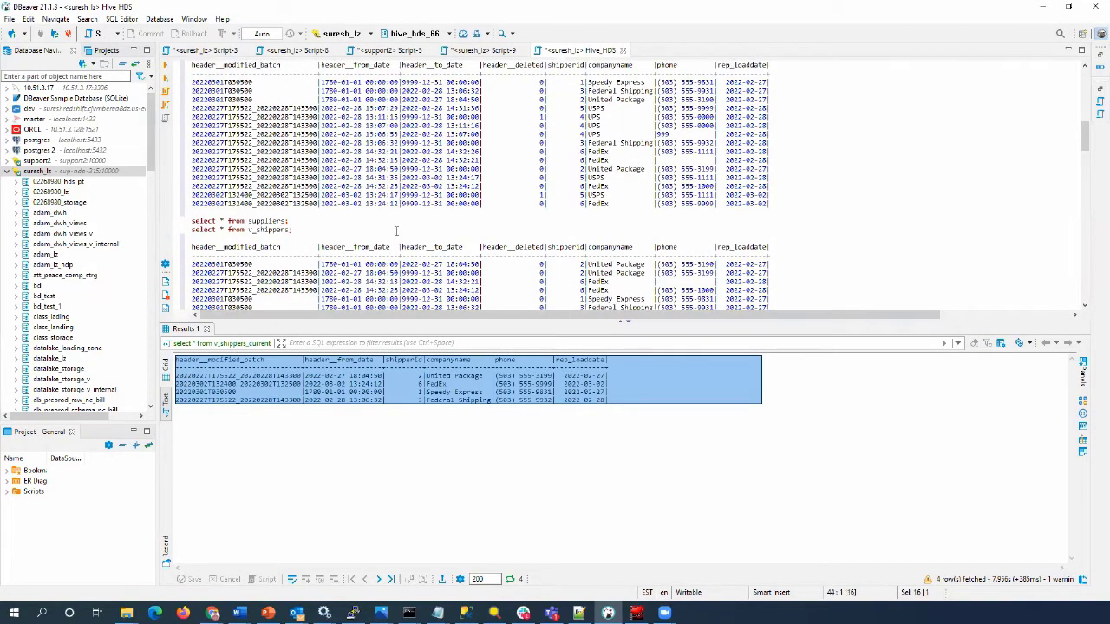
scroll(394, 222, "down", 1)
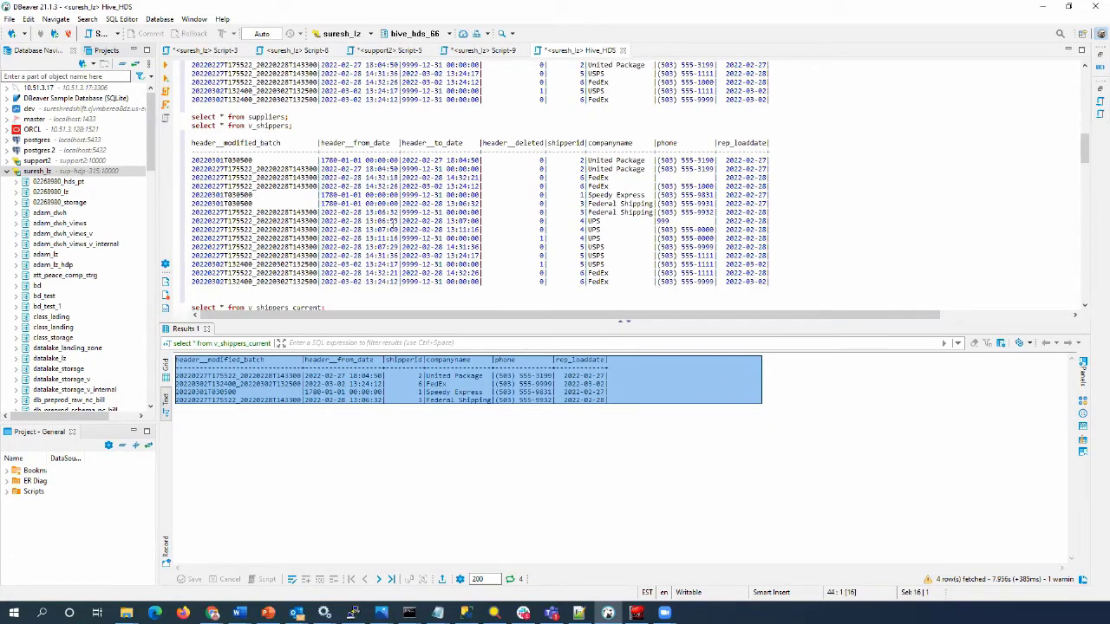
scroll(392, 212, "down", 2)
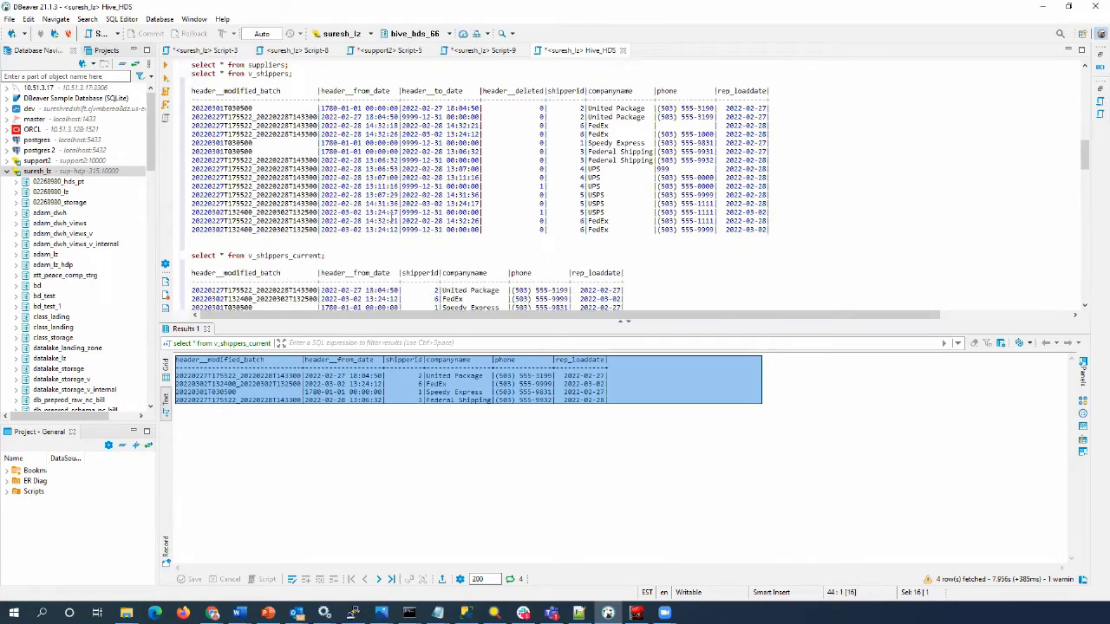
scroll(393, 222, "down", 2)
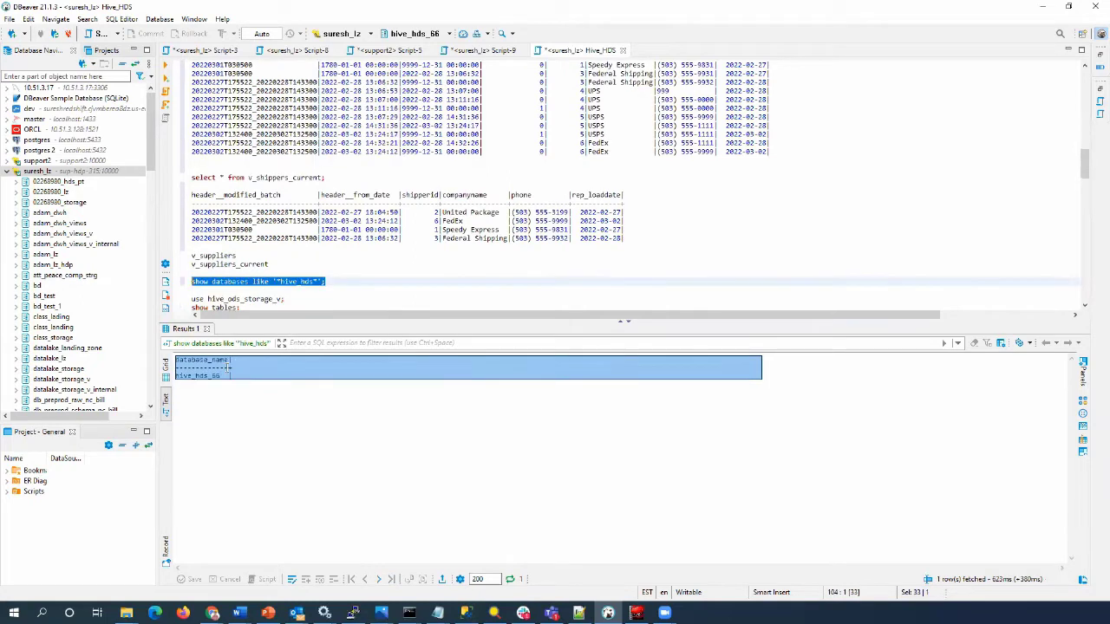
left_click(229, 374)
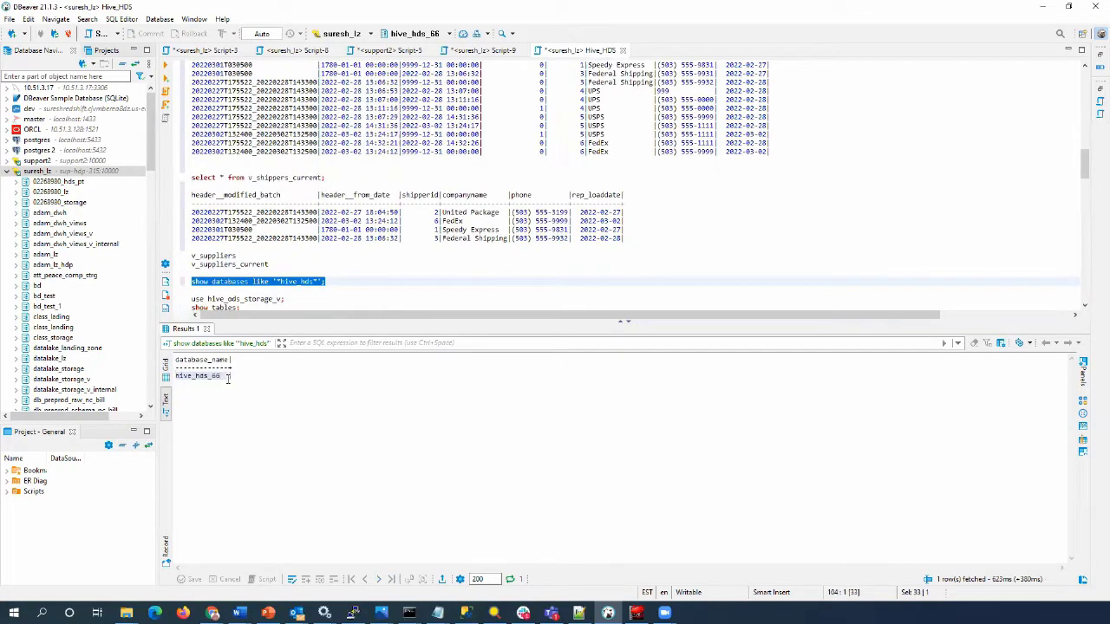
Add a create database hive_hds_gen2 statement below the hive_hds_66 one at the script's beginning and execute it.
scroll(267, 267, "up", 10)
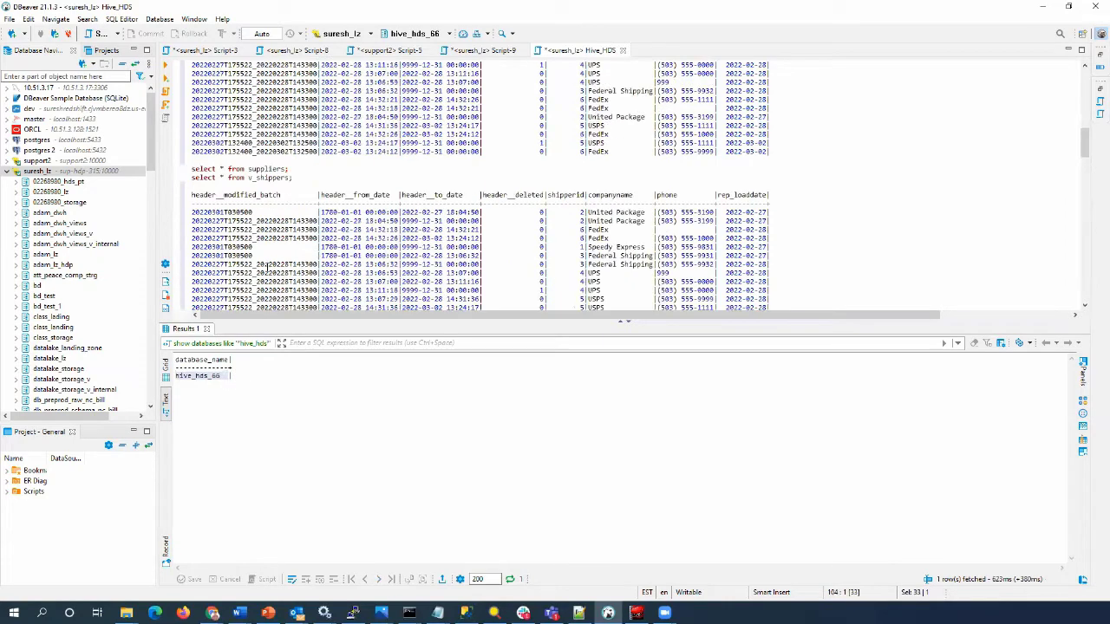
scroll(305, 101, "up", 5)
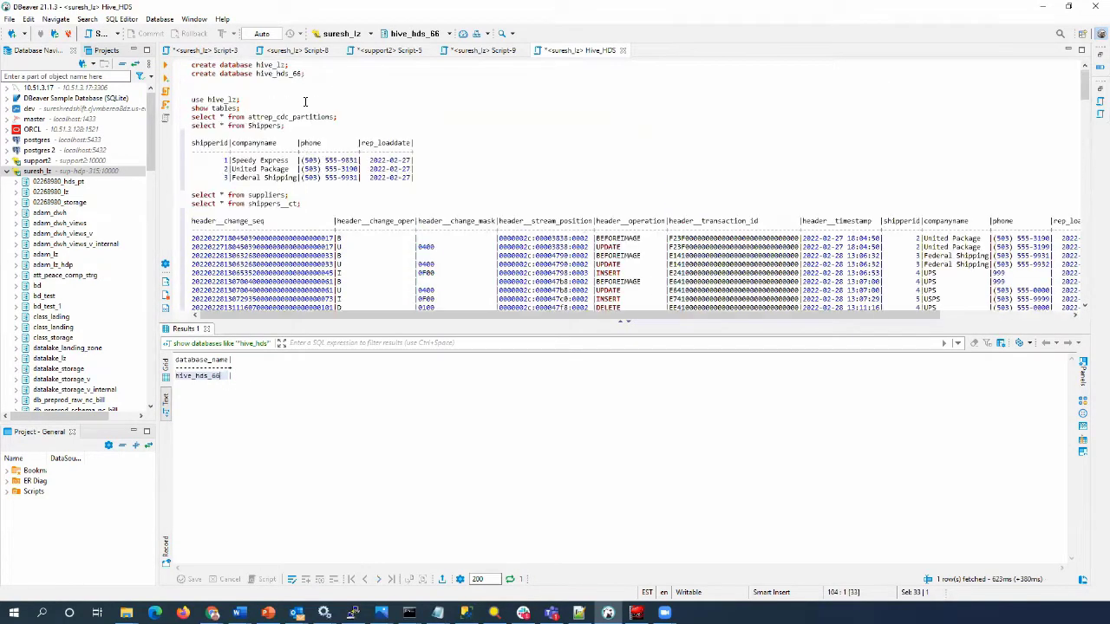
left_click_drag(308, 75, 182, 75)
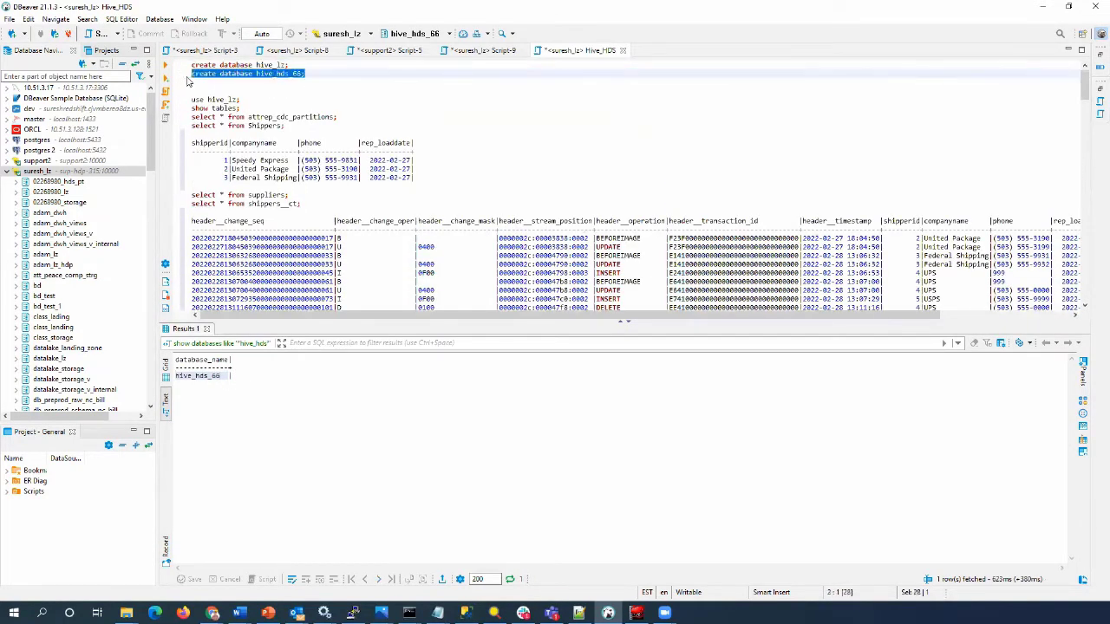
left_click(331, 73)
key("Return")
key("ctrl+v")
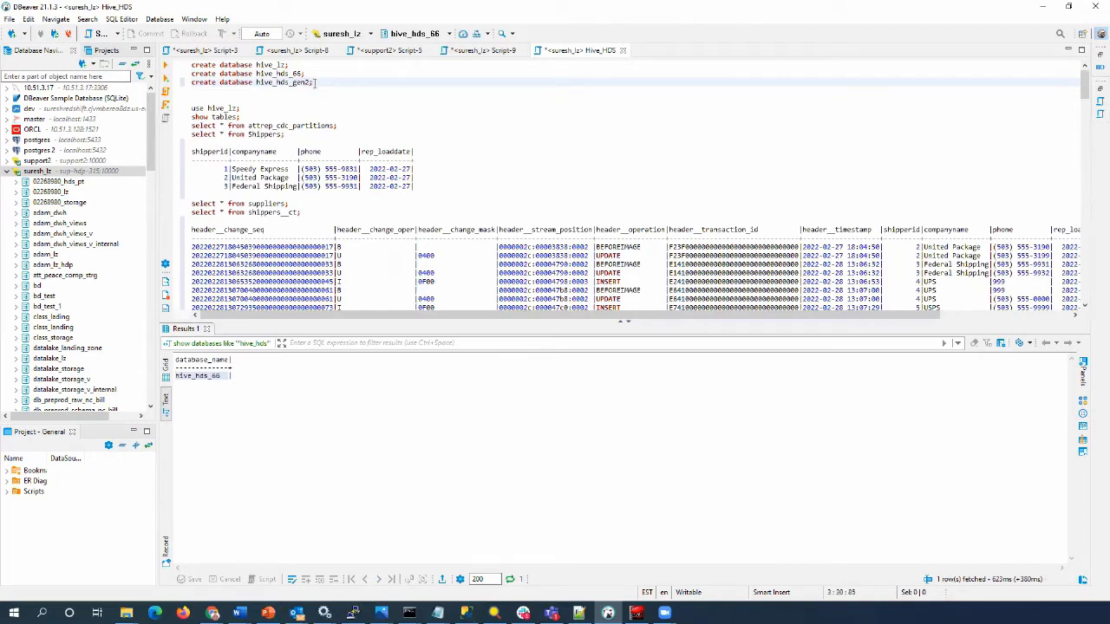
left_click_drag(316, 82, 196, 83)
left_click(166, 66)
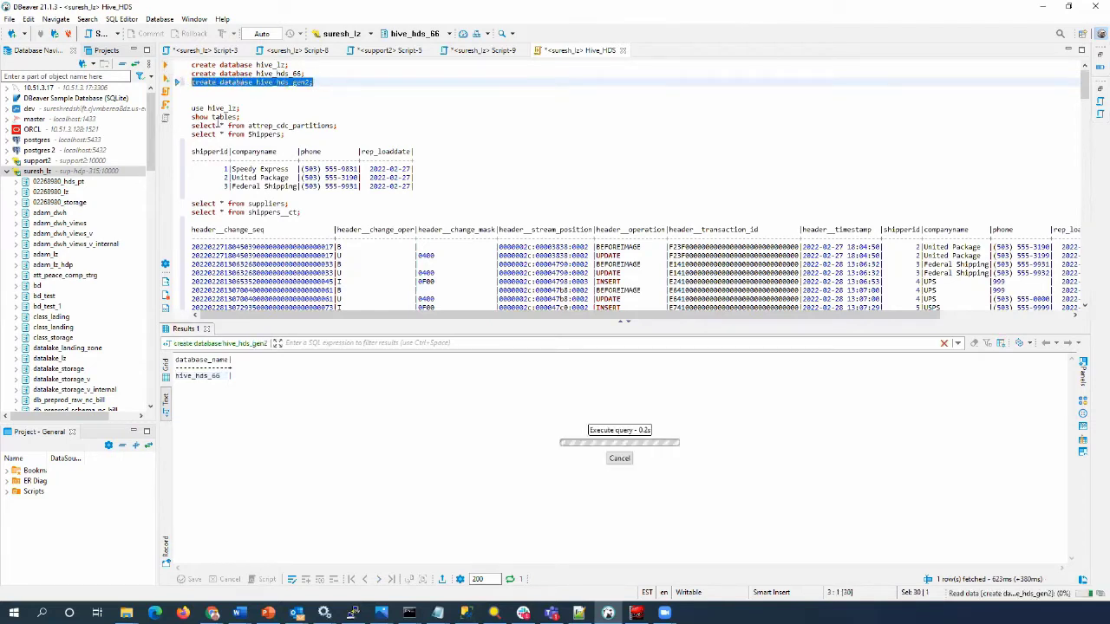
Rerun the script's show databases query for *hive_hds* to check the storage databases after the creation.
scroll(270, 196, "down", 15)
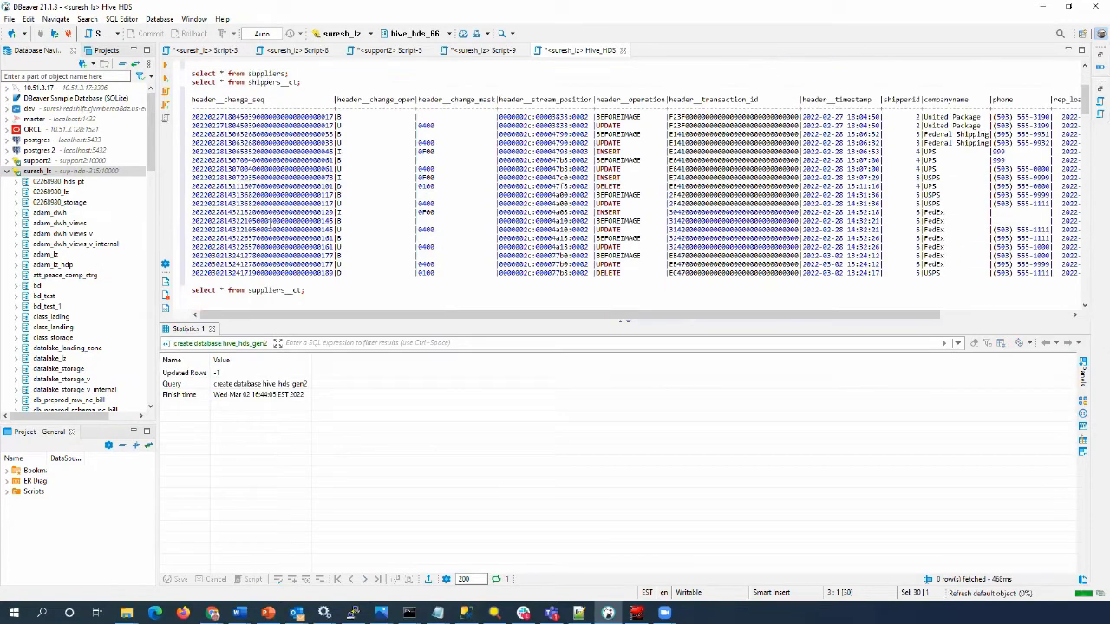
scroll(295, 246, "down", 5)
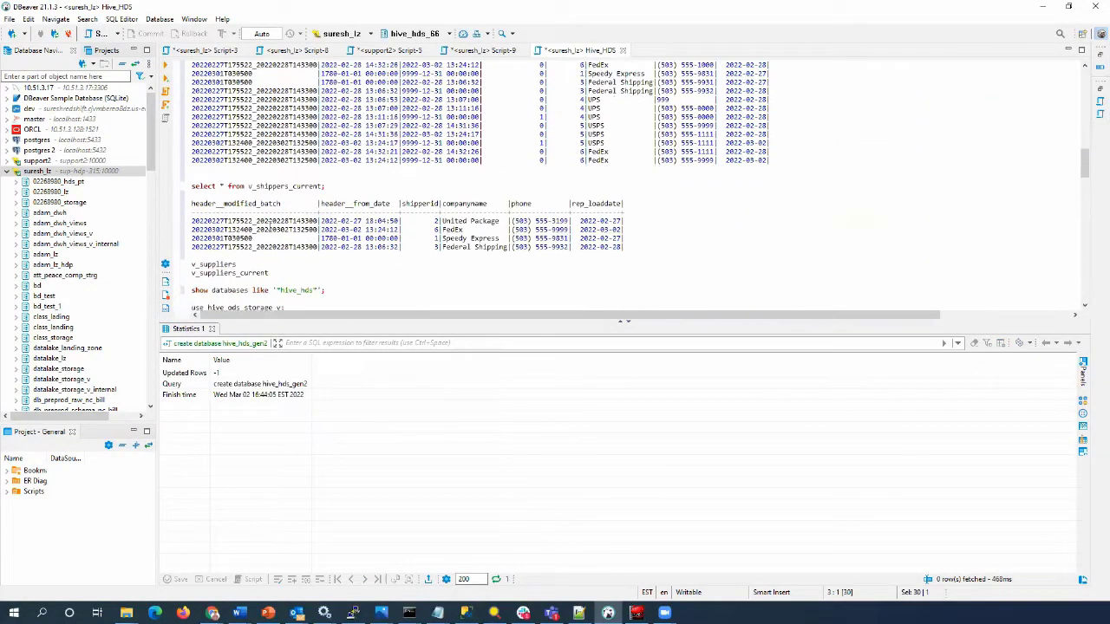
left_click_drag(325, 265, 187, 262)
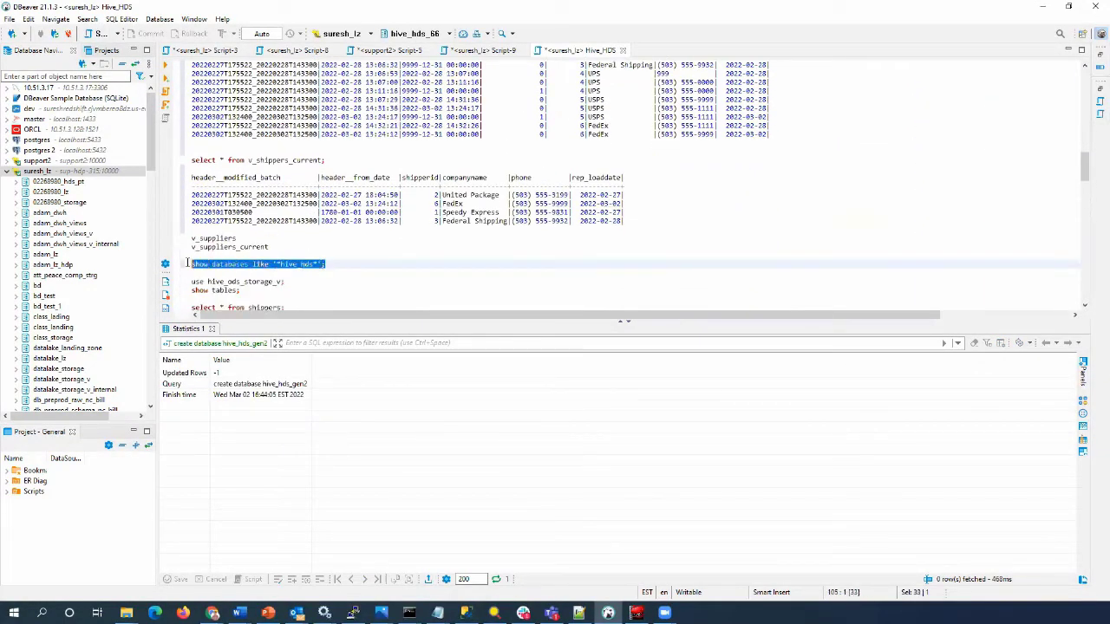
left_click(166, 65)
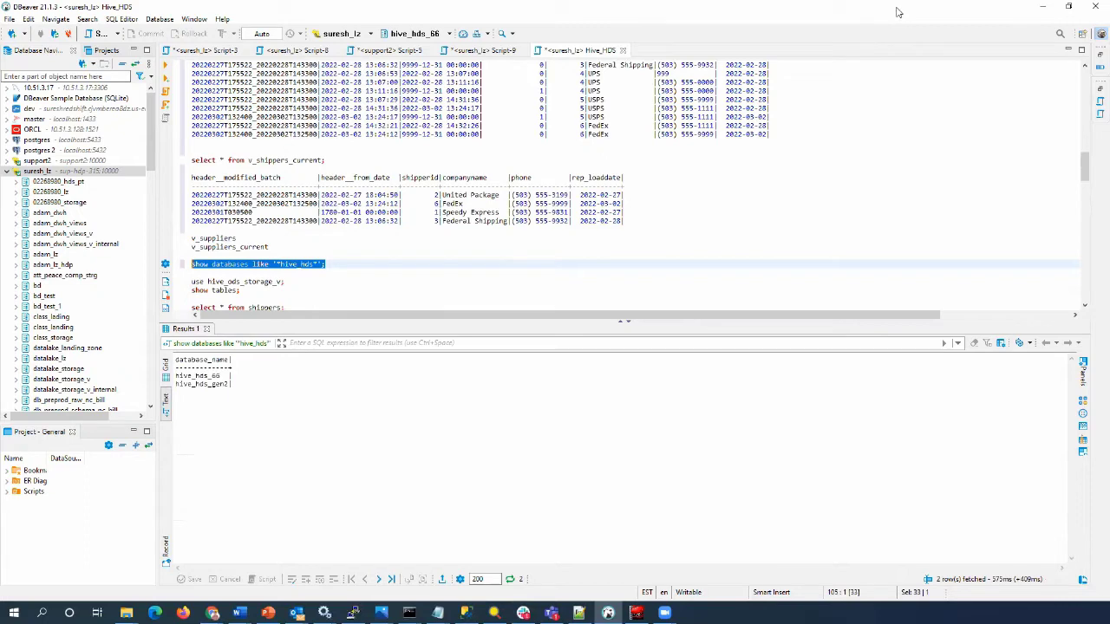
Switch to Compose for Data Lakes in the browser and copy the Hive HDS project's name from the page address.
left_click_drag(898, 12, 1109, 61)
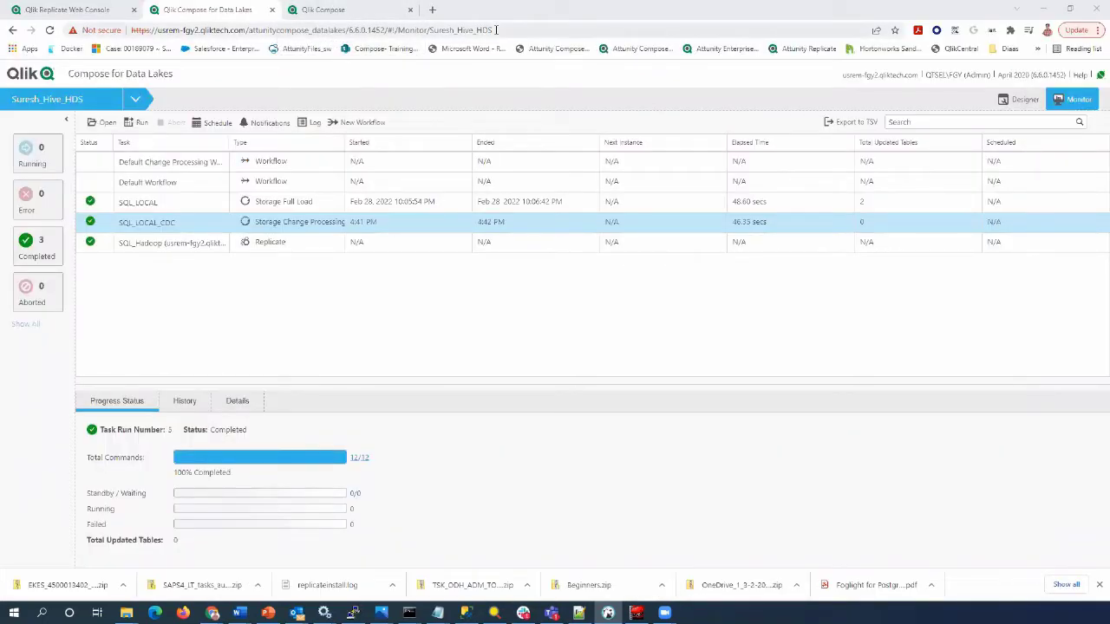
left_click_drag(493, 31, 432, 30)
key("ctrl+c")
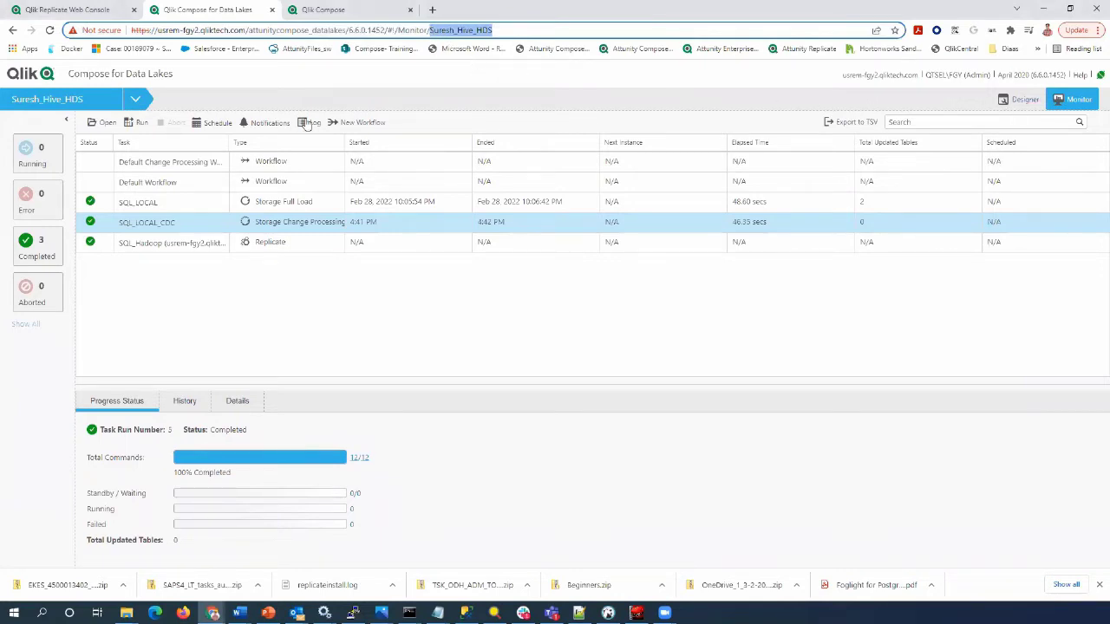
Open the Hive HDS project's designer view, examine its general project settings and close them without changes.
left_click(136, 101)
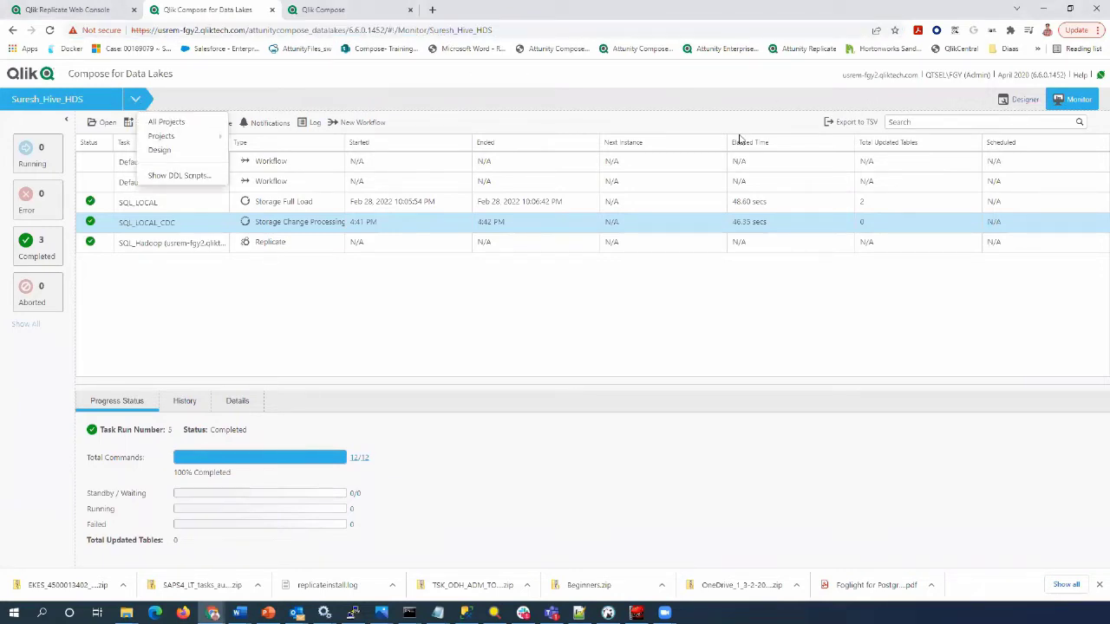
left_click(1015, 103)
left_click(134, 106)
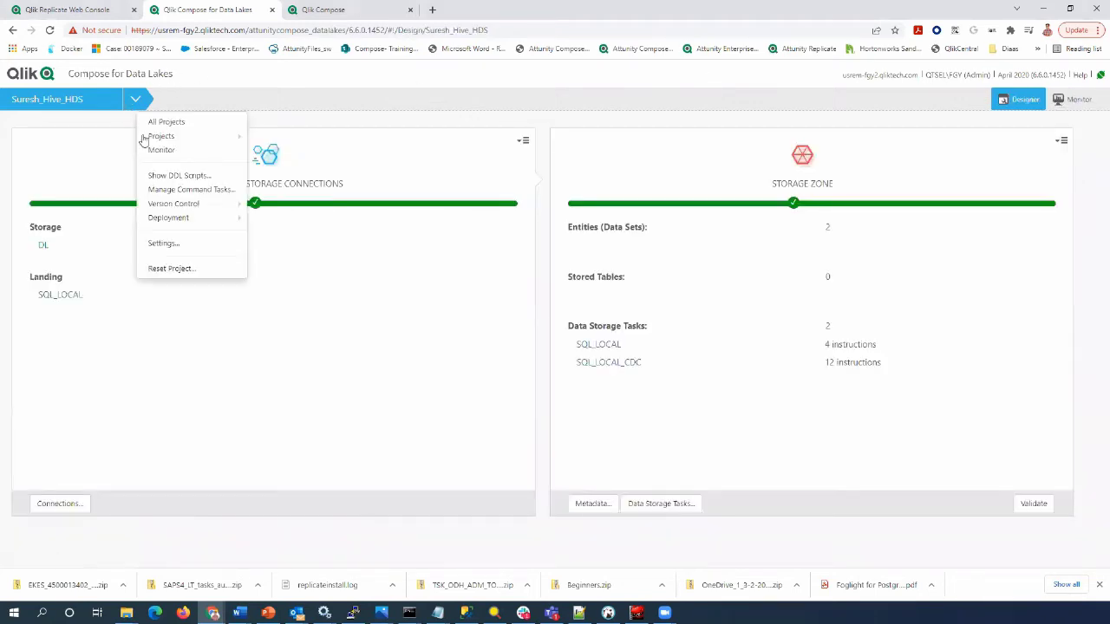
left_click(221, 244)
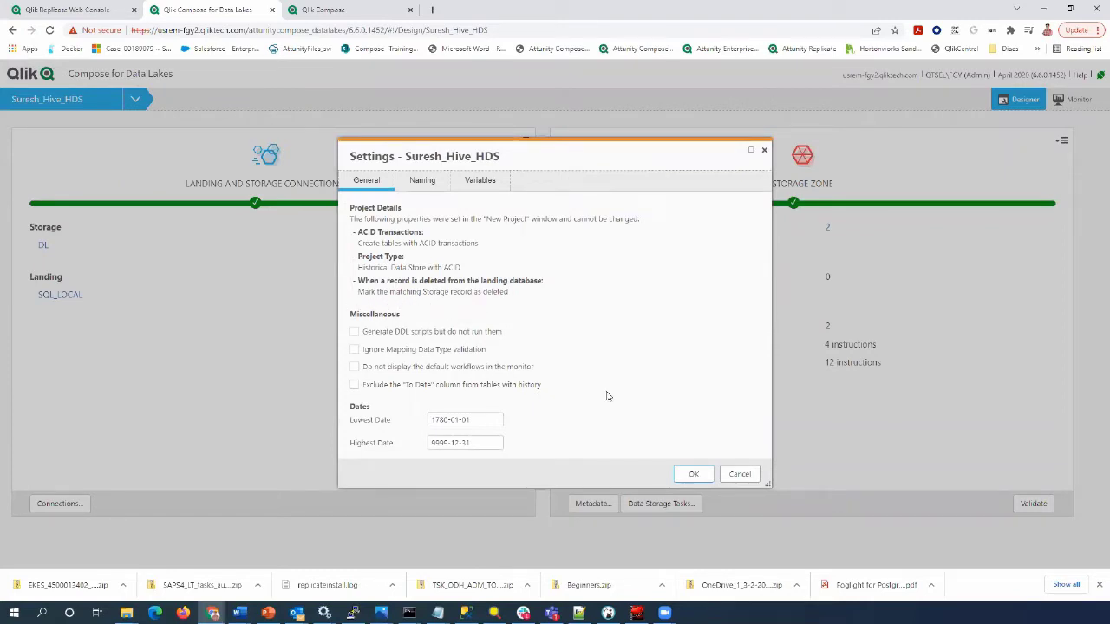
left_click(739, 475)
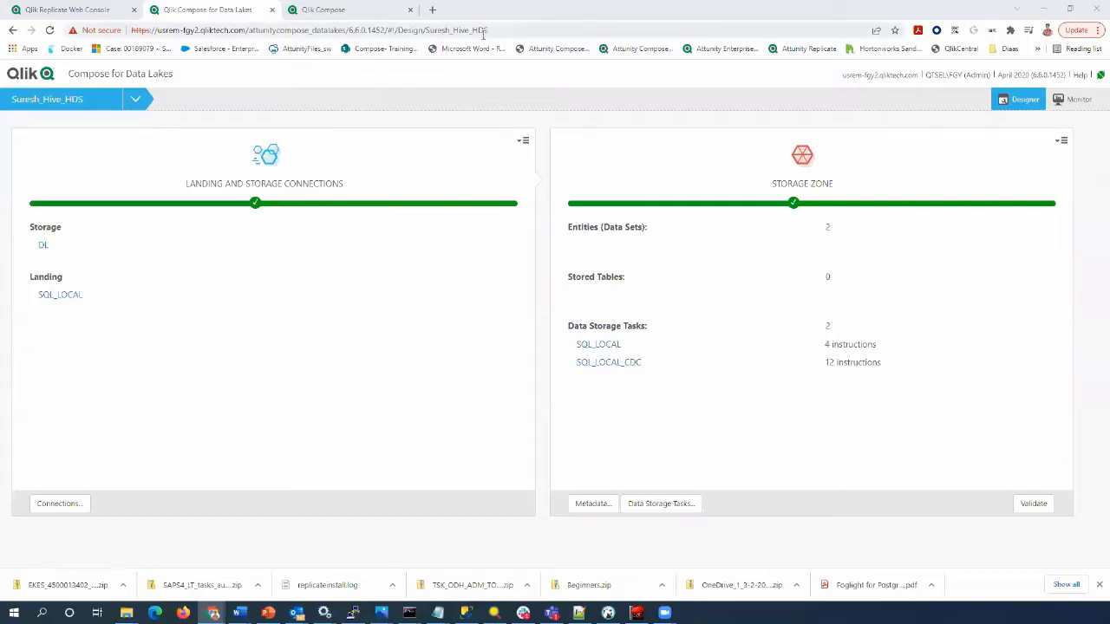
Copy the project name from the designer address, and bring up the list of all projects in Qlik Compose.
left_click_drag(493, 30, 430, 32)
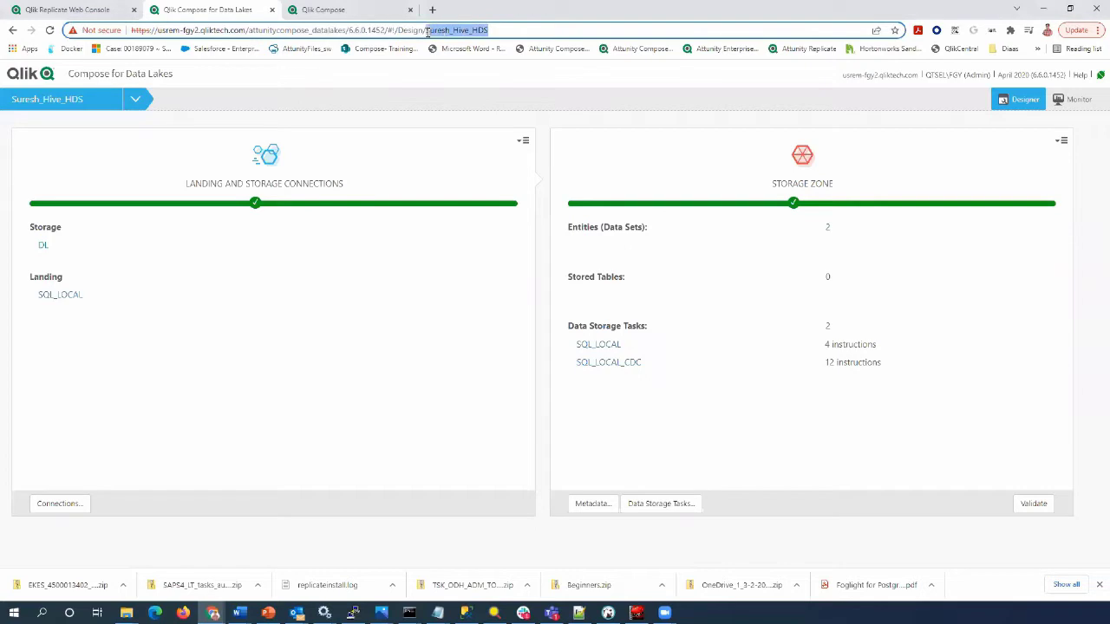
left_click(335, 10)
left_click(145, 99)
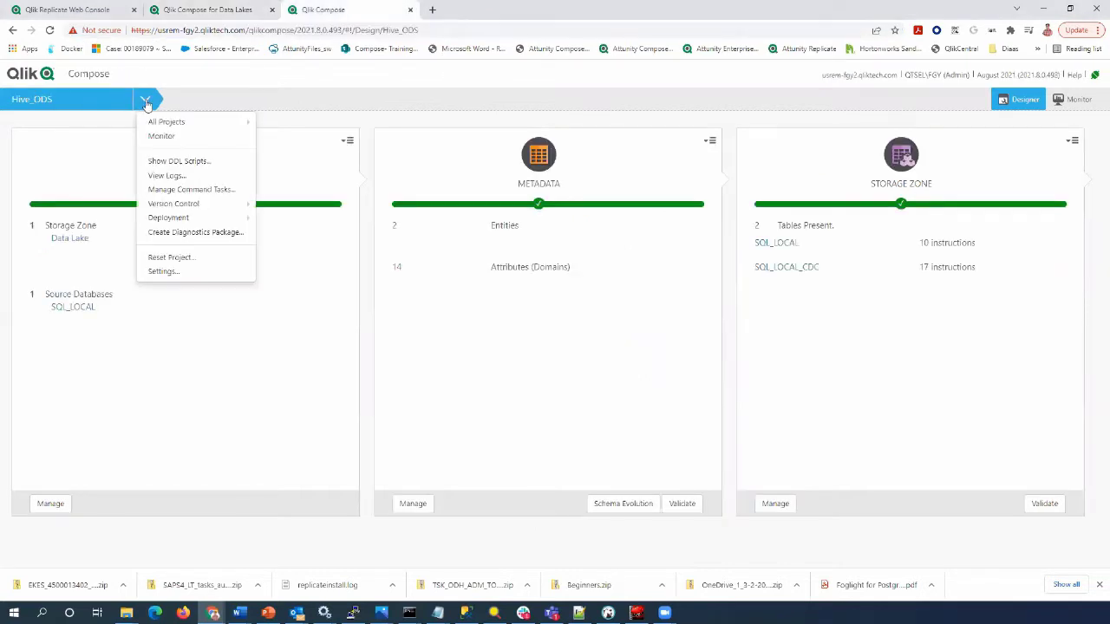
left_click(160, 121)
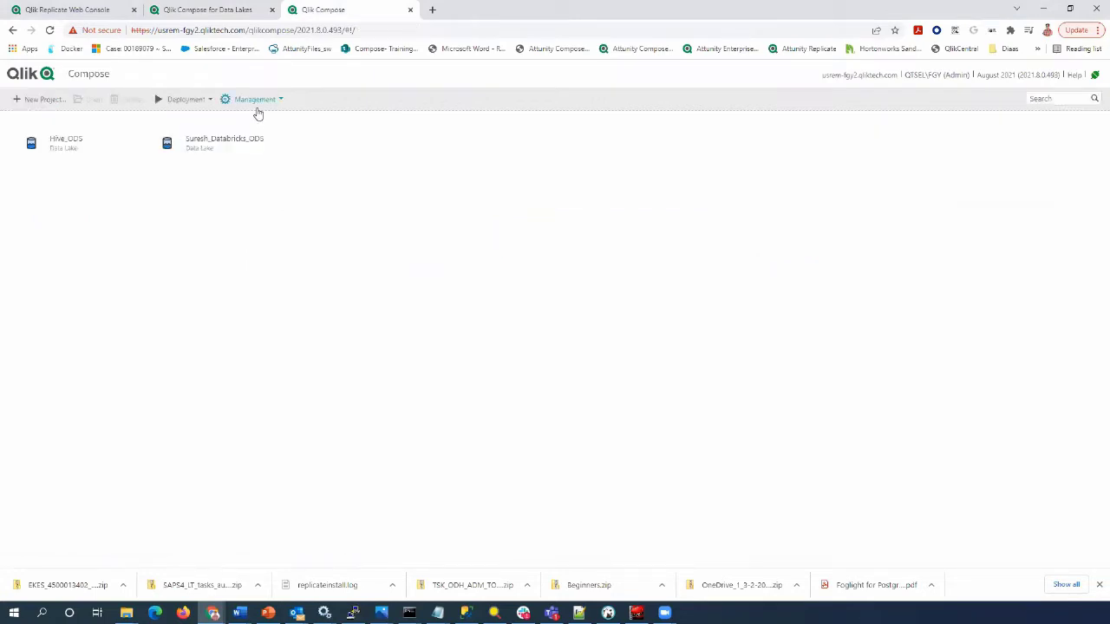
Start a new project, name it with the copied Hive HDS project name and proceed to the project type.
left_click(43, 99)
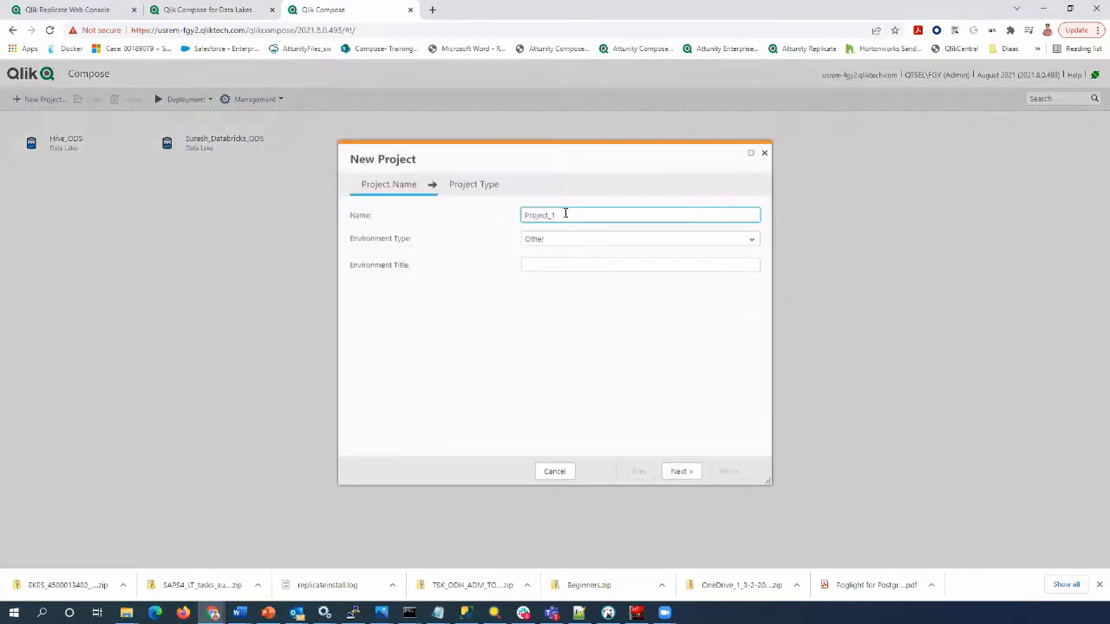
left_click_drag(564, 210, 490, 214)
key("ctrl+v")
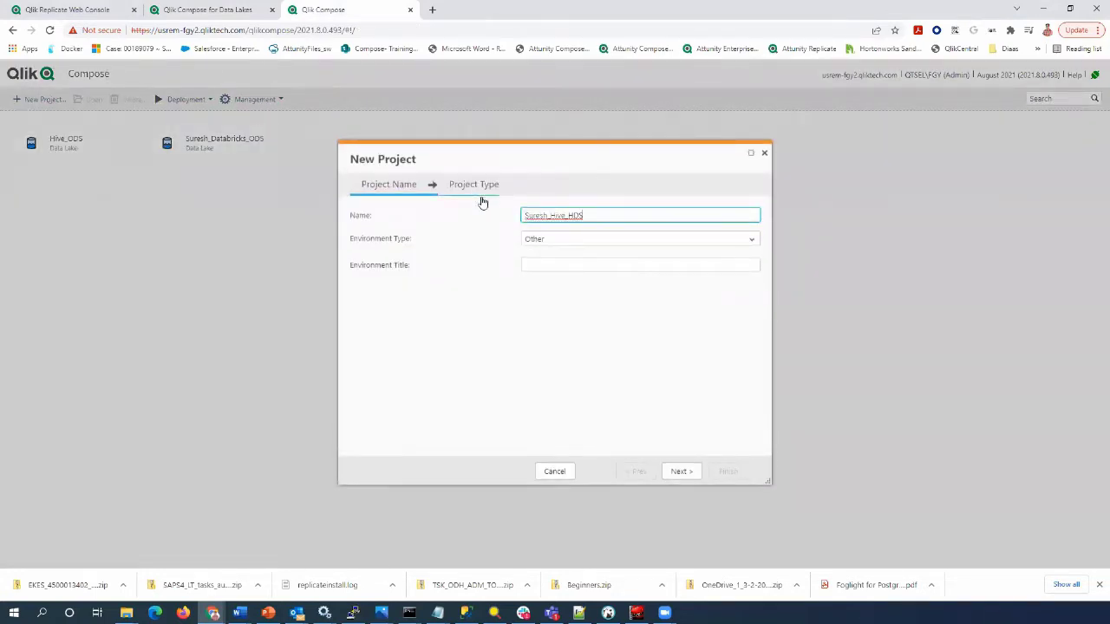
left_click(680, 471)
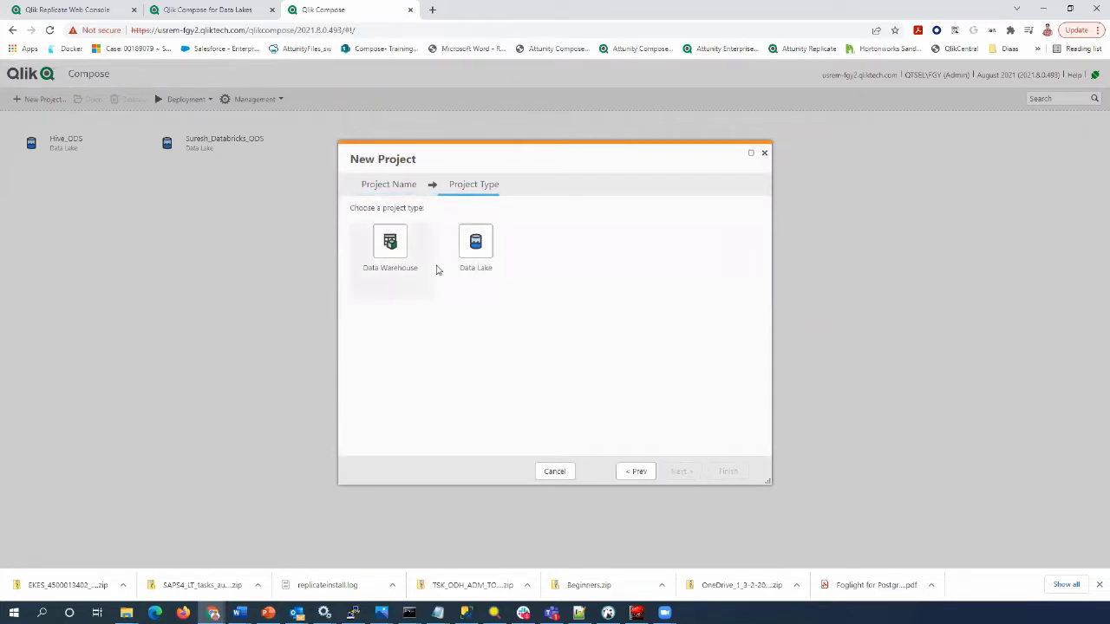
Create the project as a Data Lake with Operational and Historical Data Store, On-premises deployment, Hive ACID storage and Cloudera Data Platform compute.
left_click(483, 267)
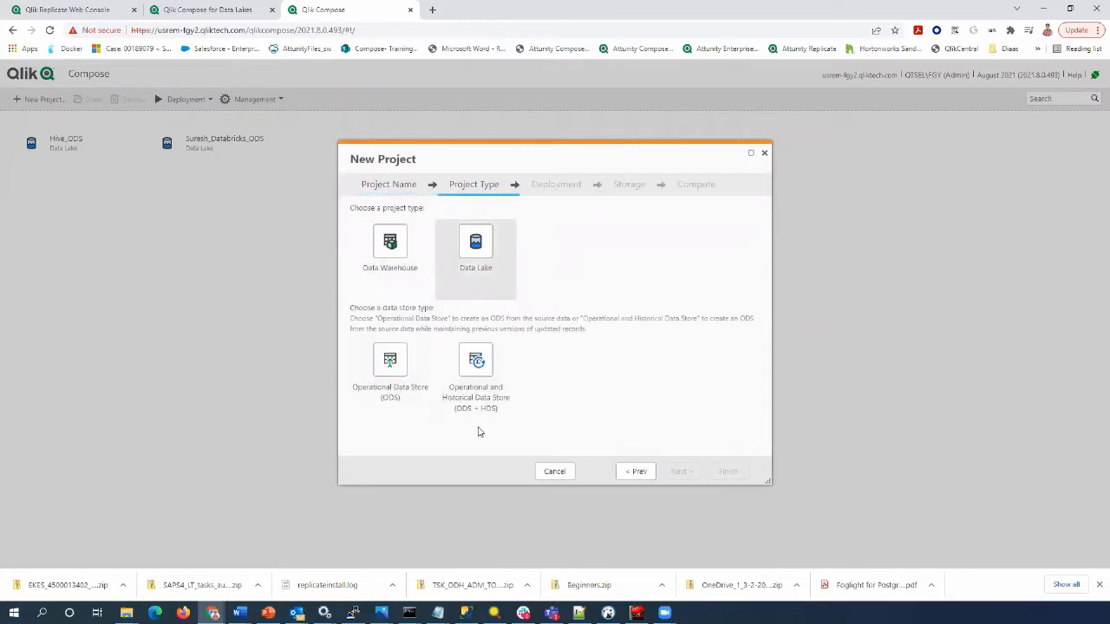
left_click(481, 390)
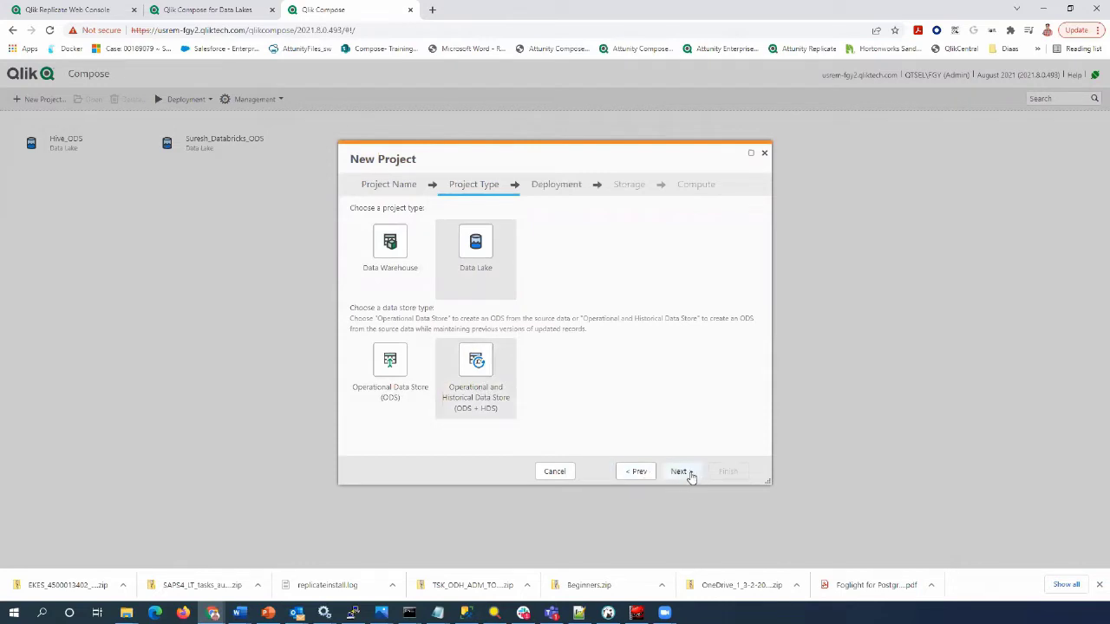
left_click(681, 472)
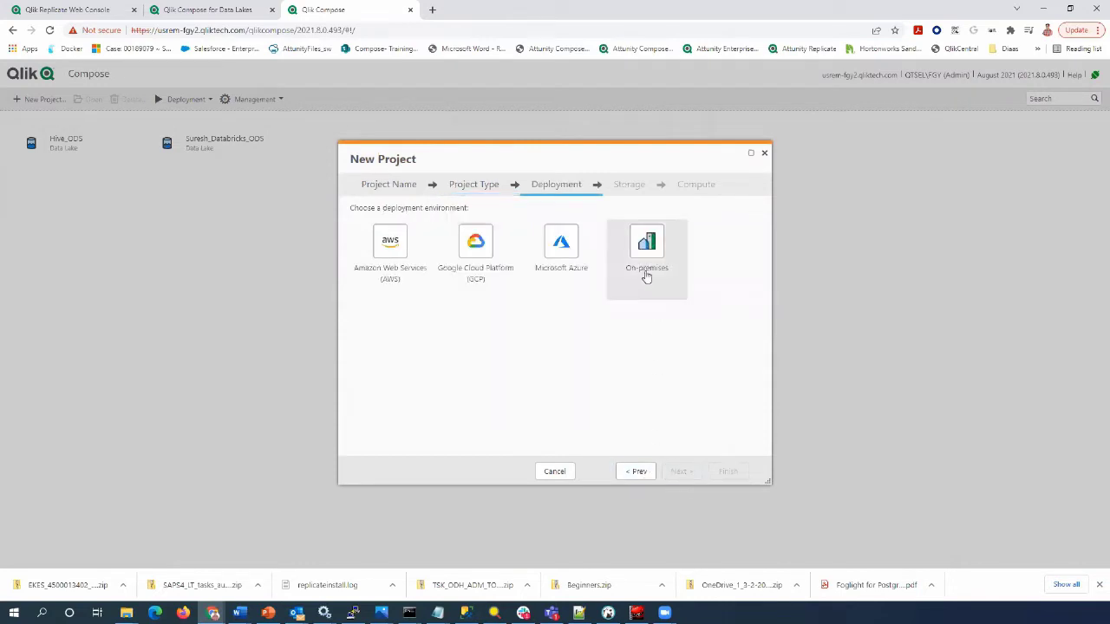
left_click(646, 276)
left_click(679, 471)
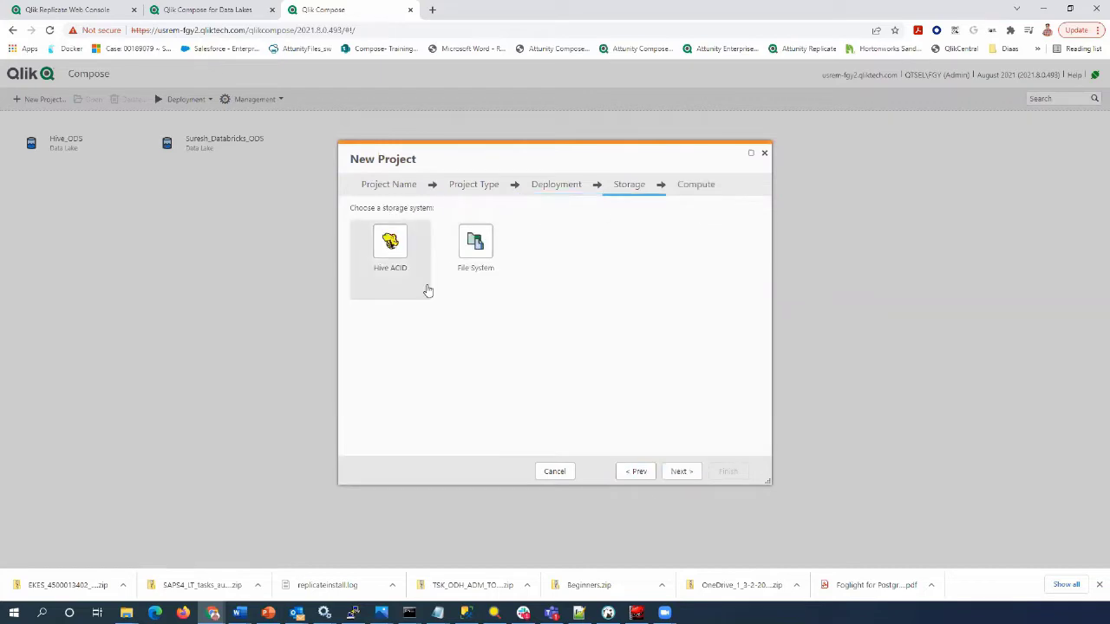
left_click(681, 473)
left_click(401, 273)
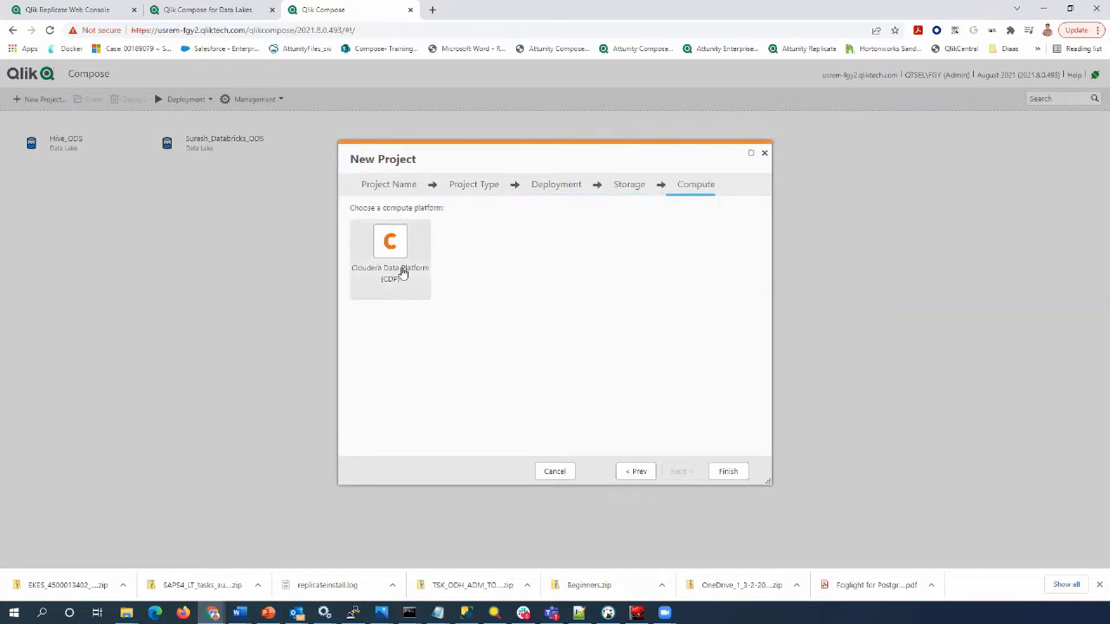
left_click(727, 471)
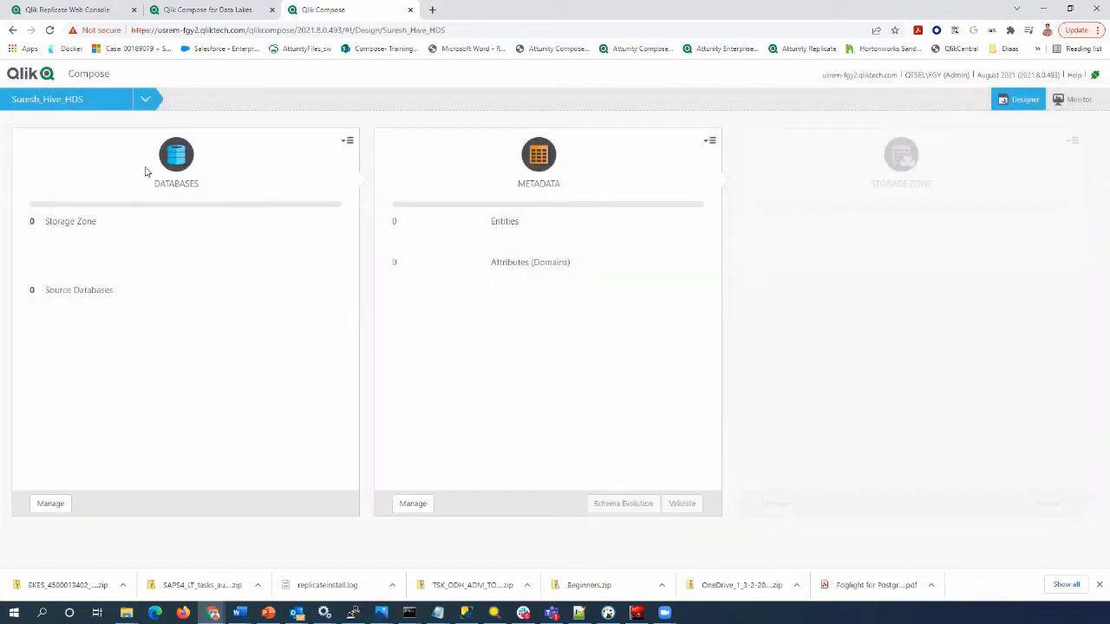
Review the new project's general settings, including how deleted records are handled in ODS views, and close them.
left_click(145, 99)
left_click(186, 269)
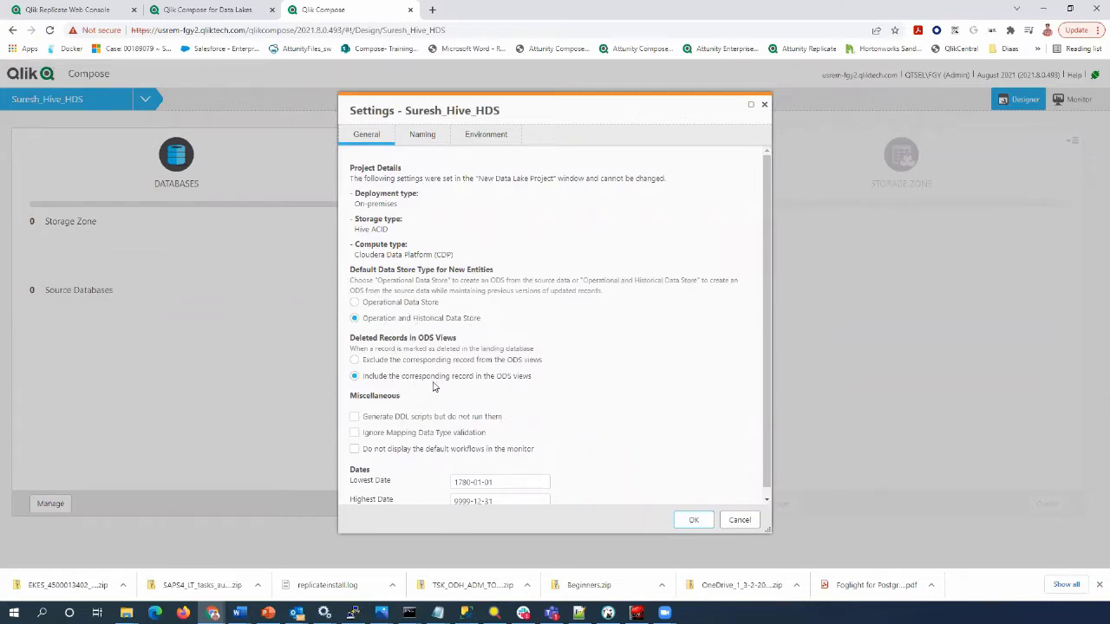
left_click_drag(408, 376, 548, 381)
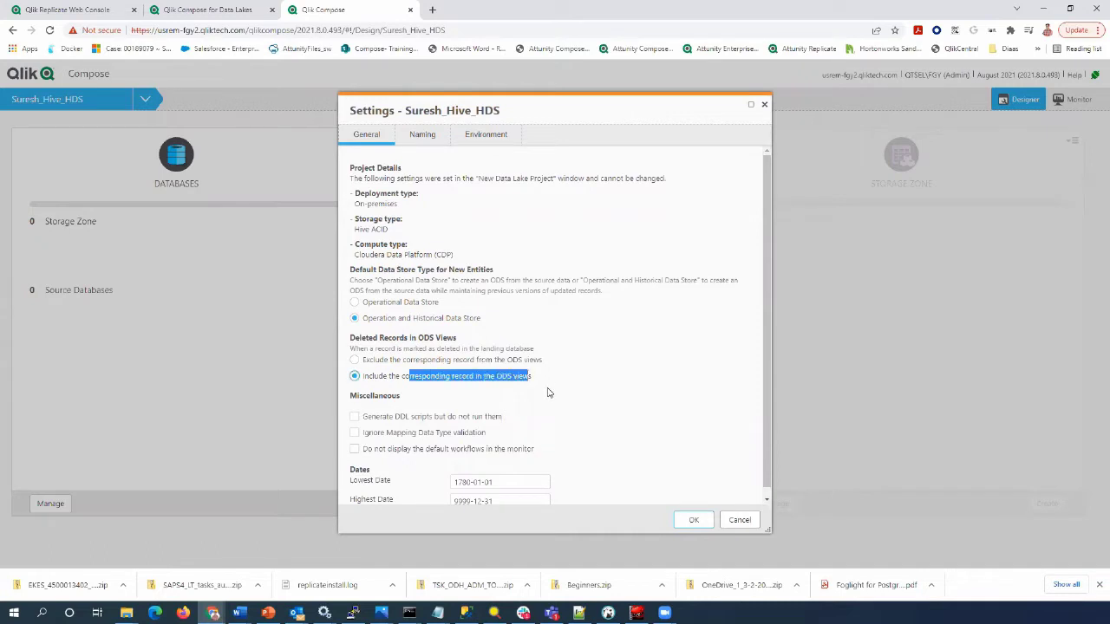
left_click(548, 393)
scroll(521, 417, "down", 1)
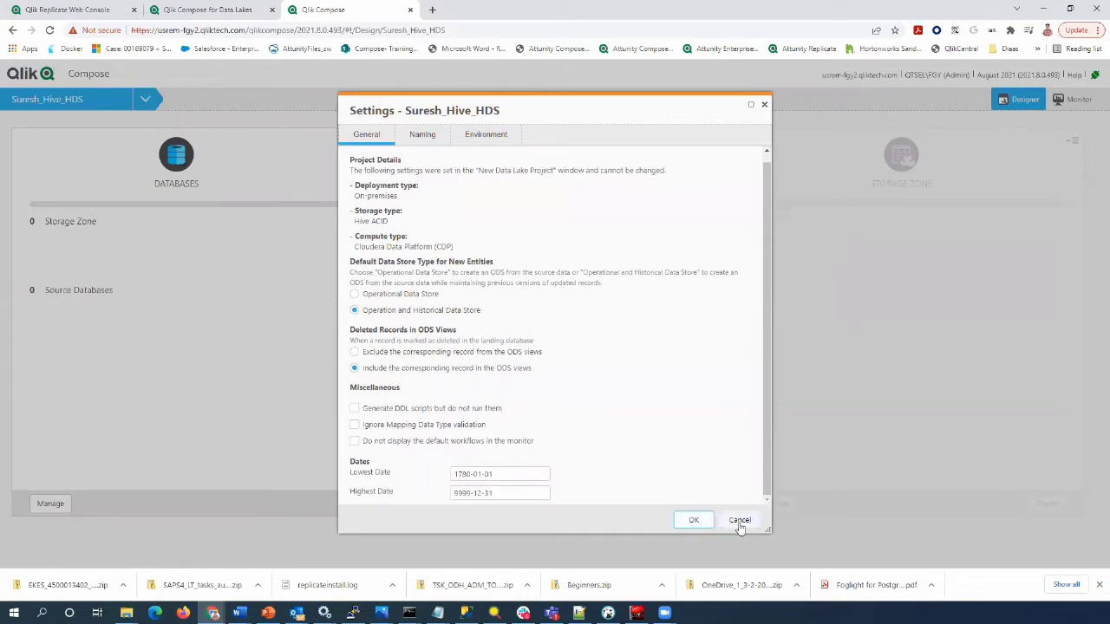
left_click(694, 523)
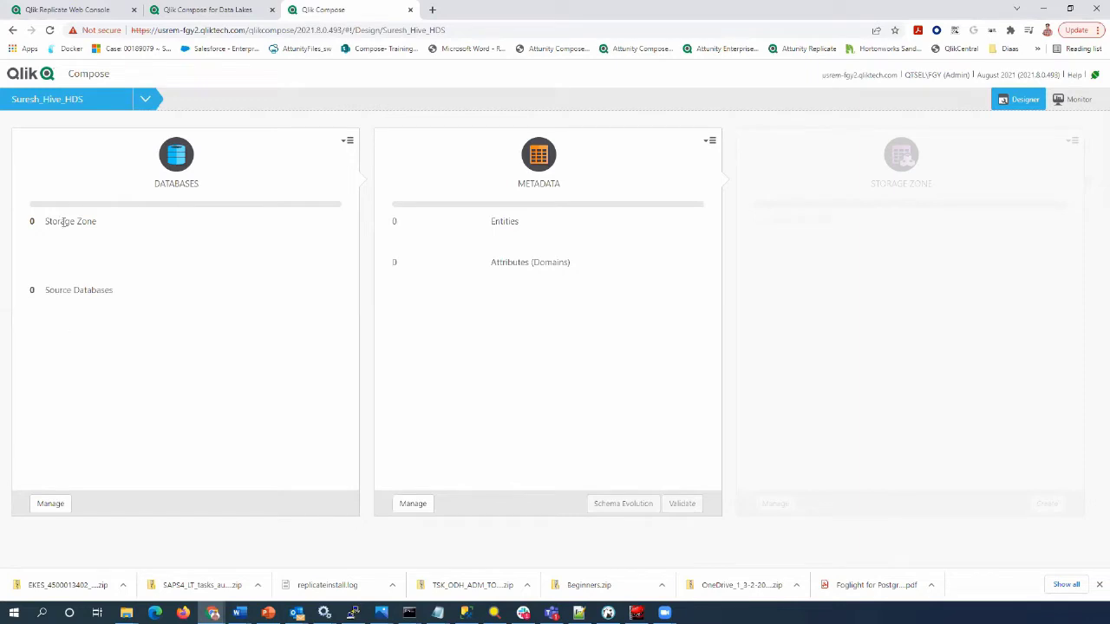
Begin a new storage connection for the project's storage zone.
left_click(348, 141)
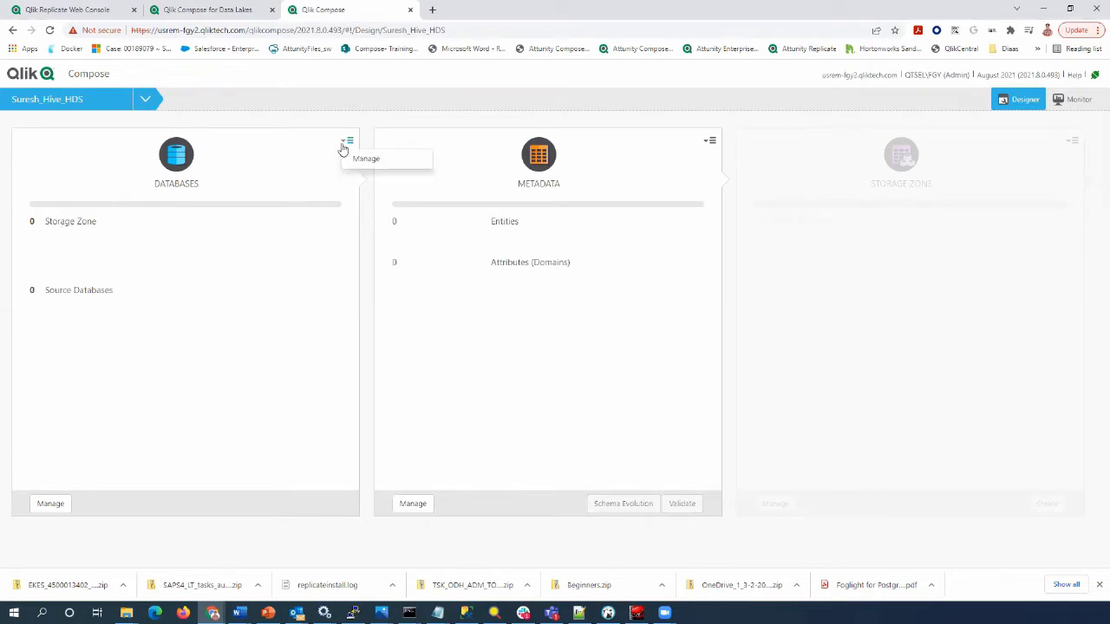
left_click(368, 158)
left_click(372, 163)
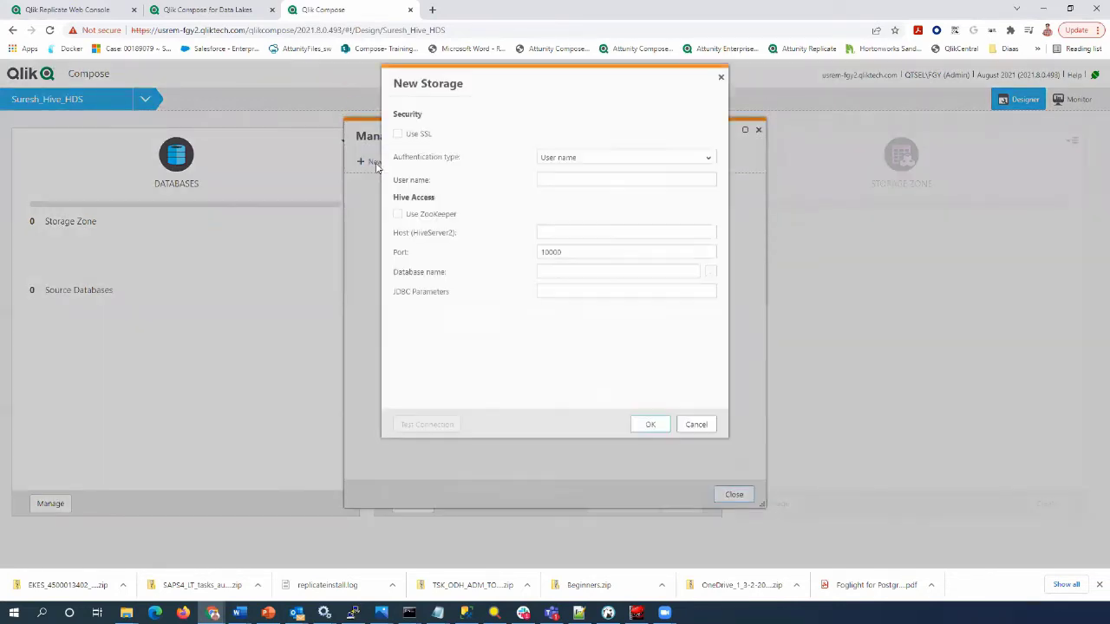
left_click(543, 243)
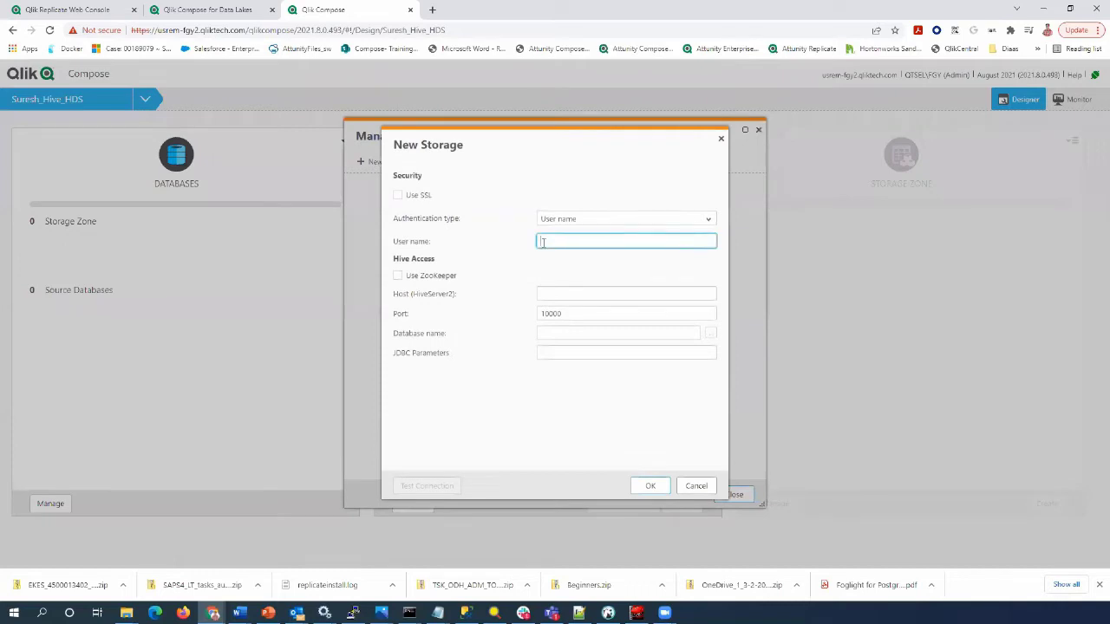
In Compose for Data Lakes, open the DL storage connection and copy its HiveServer2 host name.
left_click(201, 10)
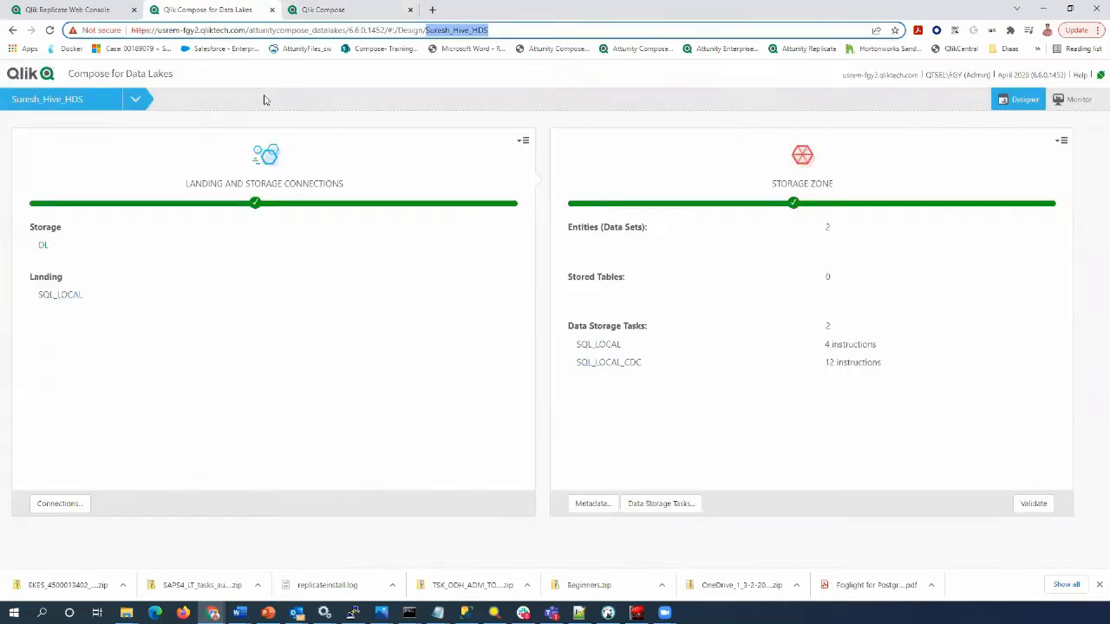
left_click(42, 246)
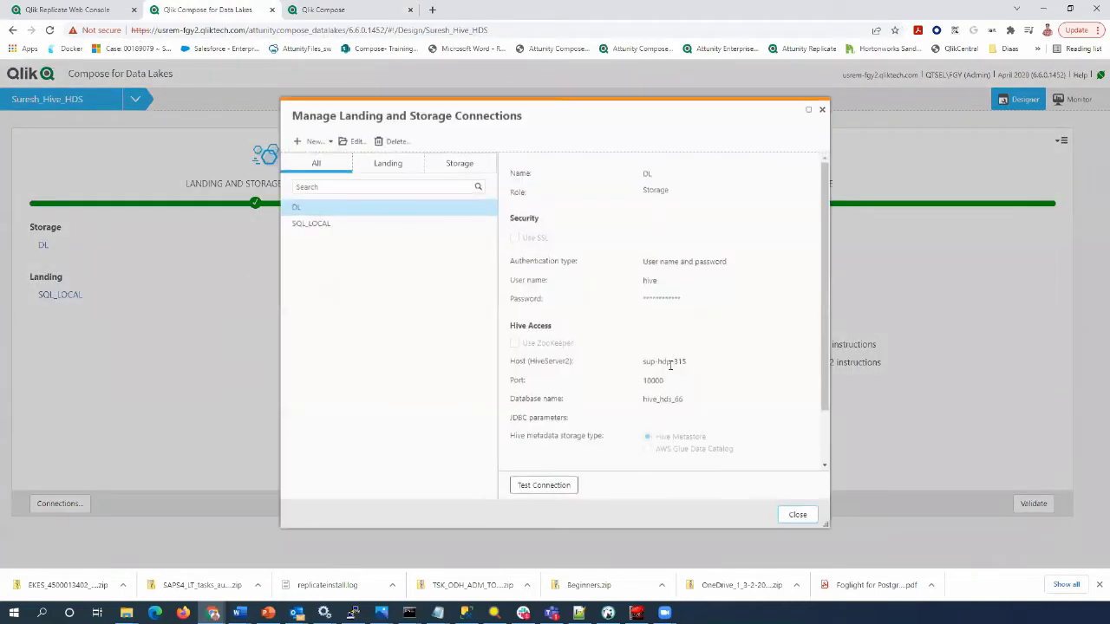
left_click_drag(683, 364, 642, 365)
In Qlik Compose, test and save the storage connection with user name and password authentication, user hive, host sup-hdp-315, port 10000 and database hive_hds_gen2.
left_click(323, 10)
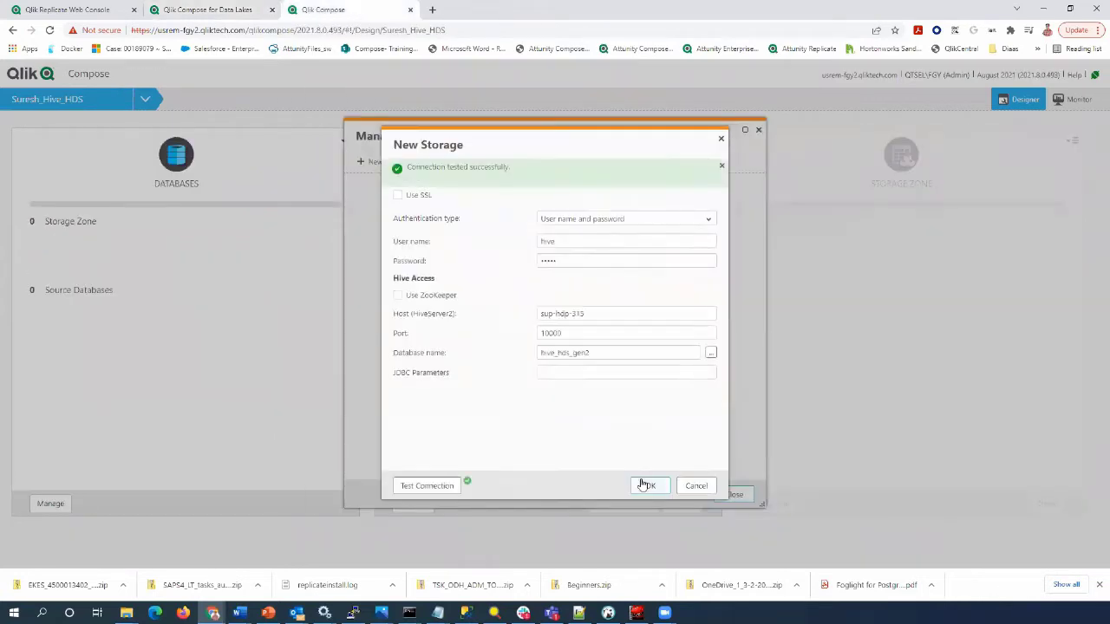
left_click(646, 483)
left_click(733, 494)
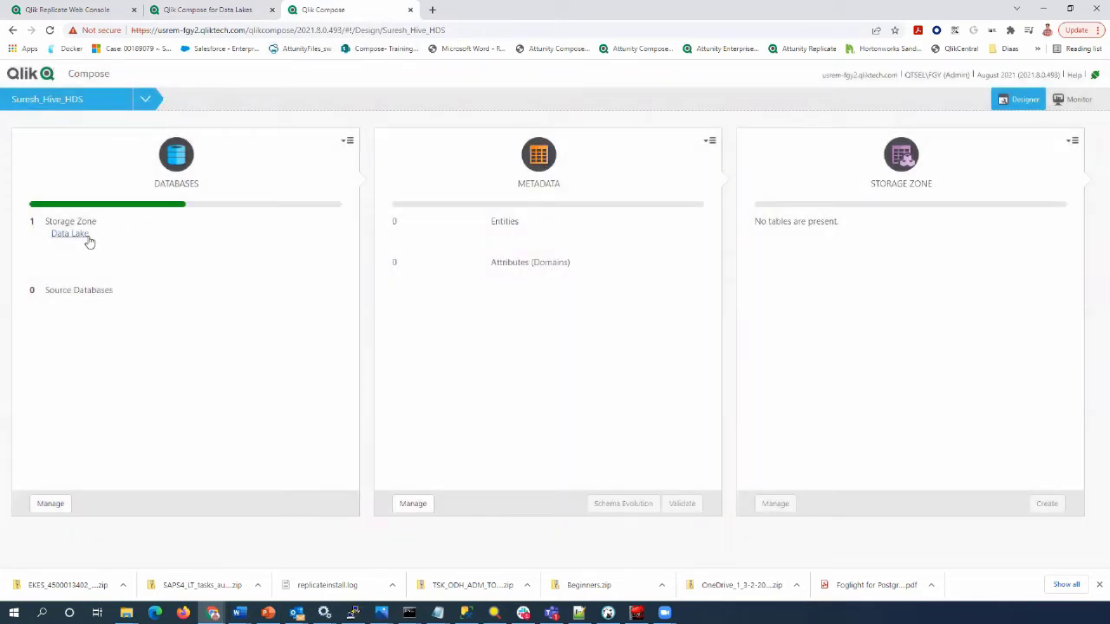
Back in Compose for Data Lakes, close the connection details and create a deployment package with version 1 and description 1.
left_click(214, 10)
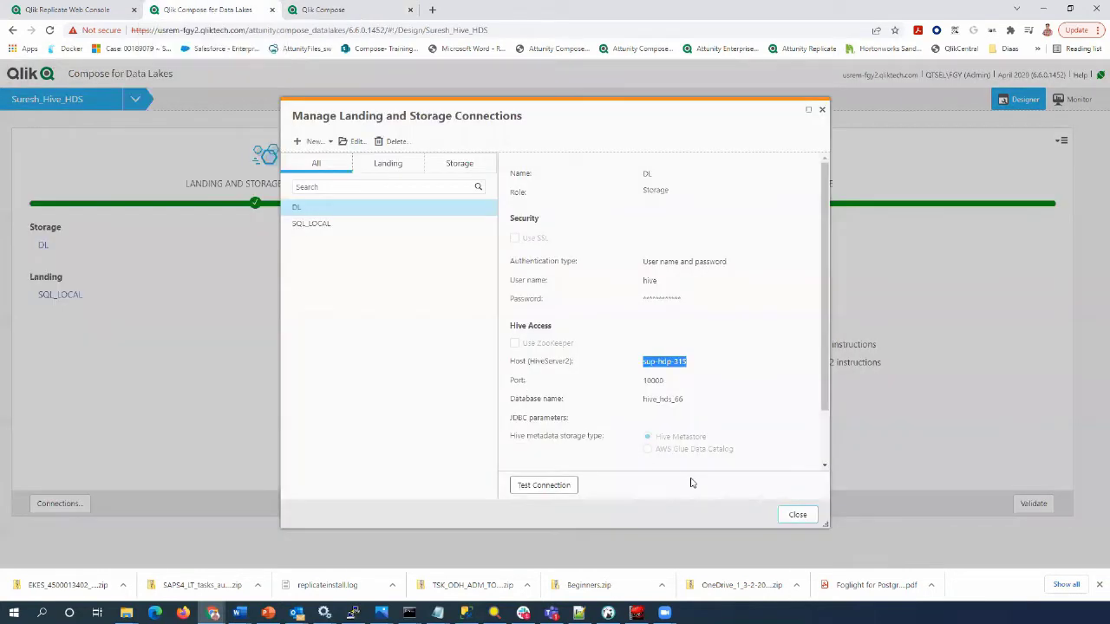
left_click(802, 516)
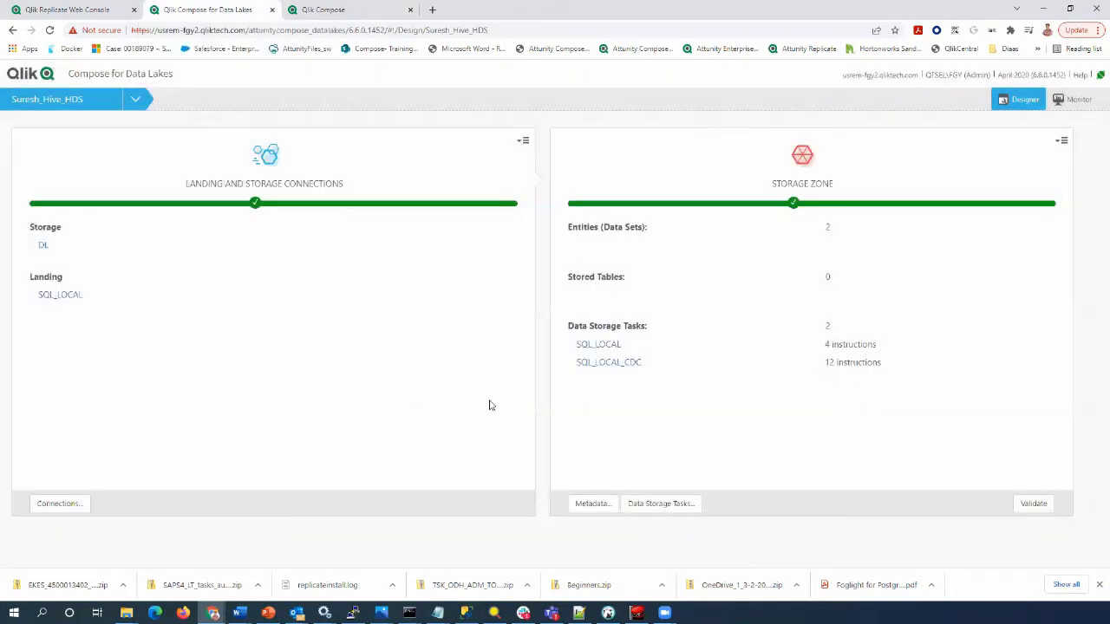
left_click(137, 101)
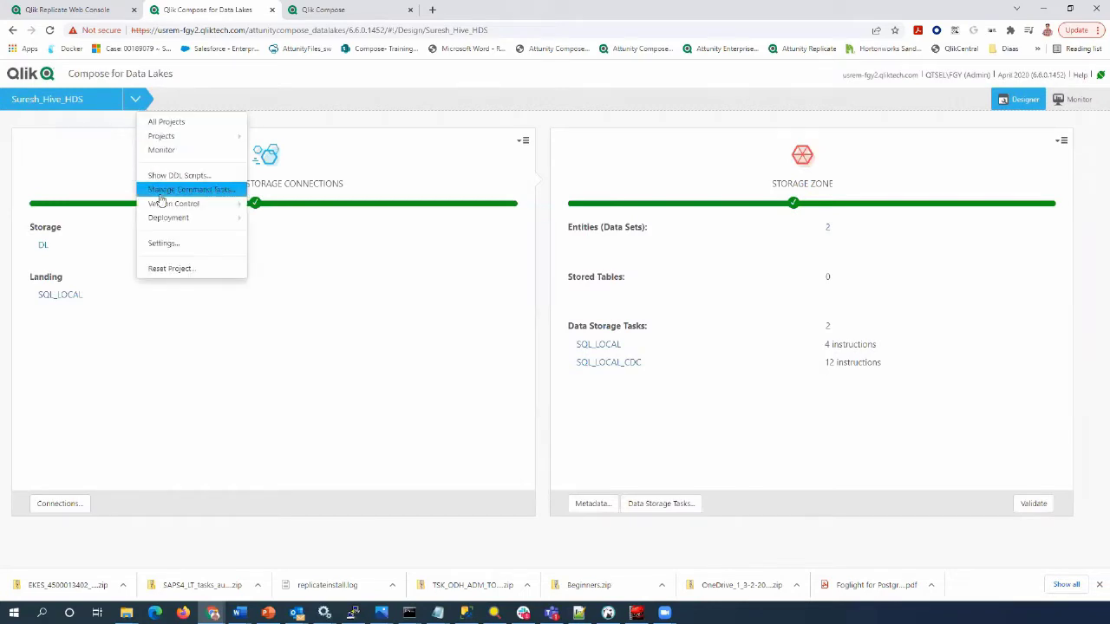
mouse_move(169, 217)
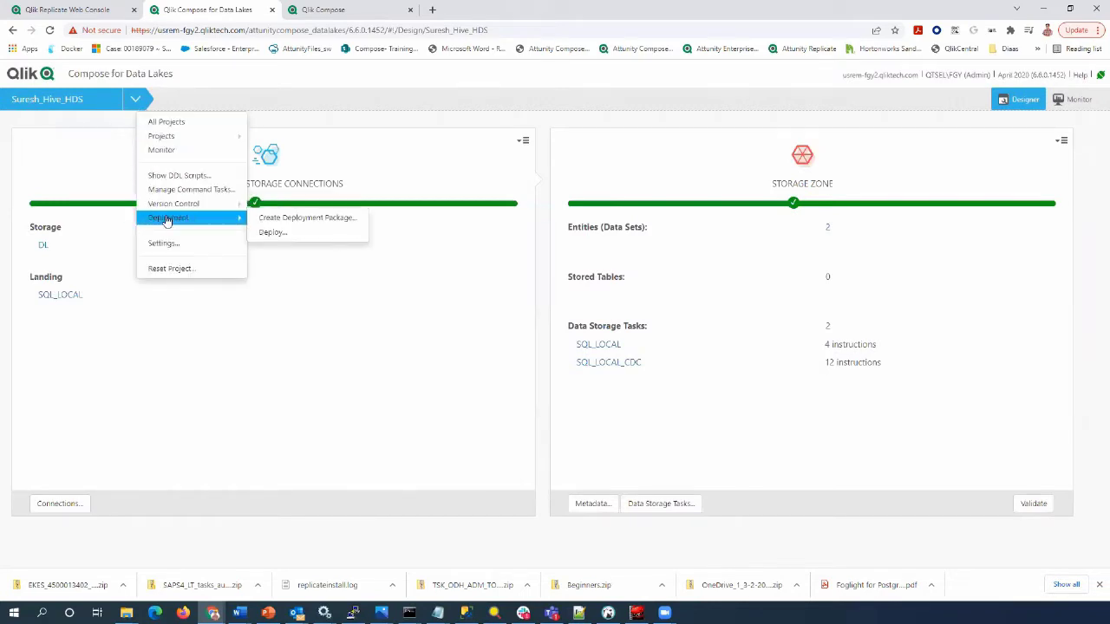
left_click(280, 219)
left_click(586, 283)
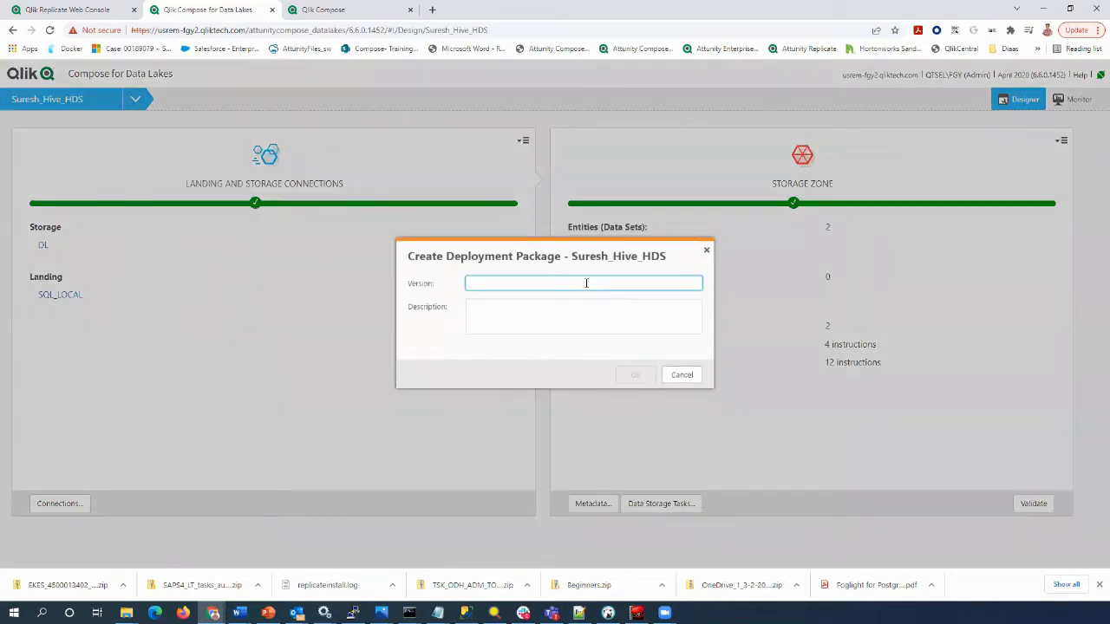
type("1")
left_click(581, 314)
type("1")
left_click(633, 379)
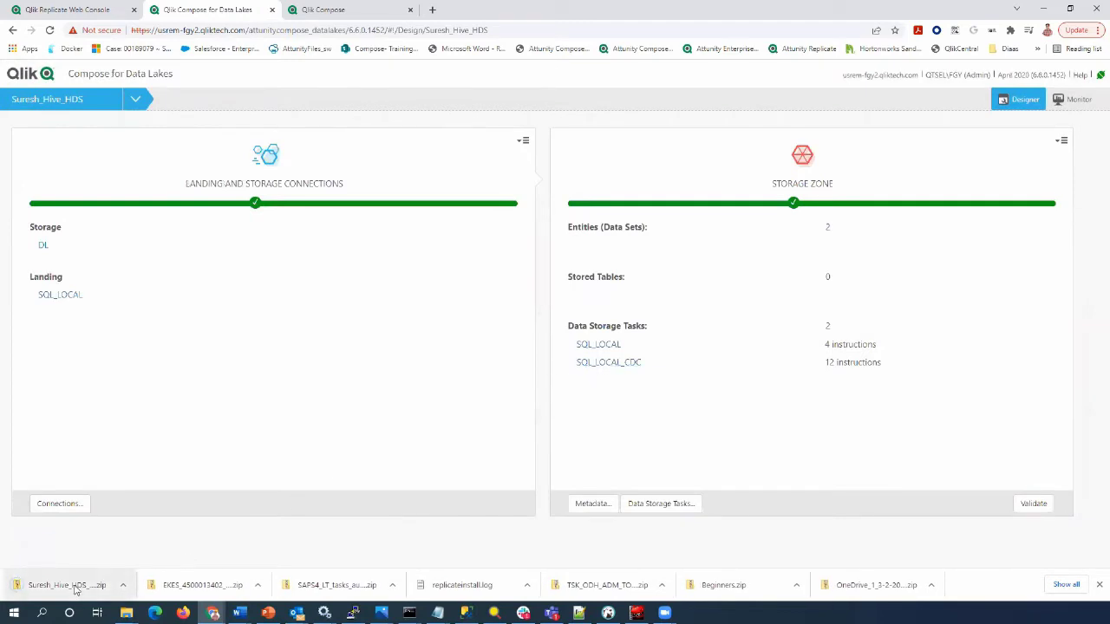
Locate the downloaded deployment package in its folder and copy the zip file to C:\Program Files\Qlik\C4DL66.
right_click(74, 589)
left_click(116, 559)
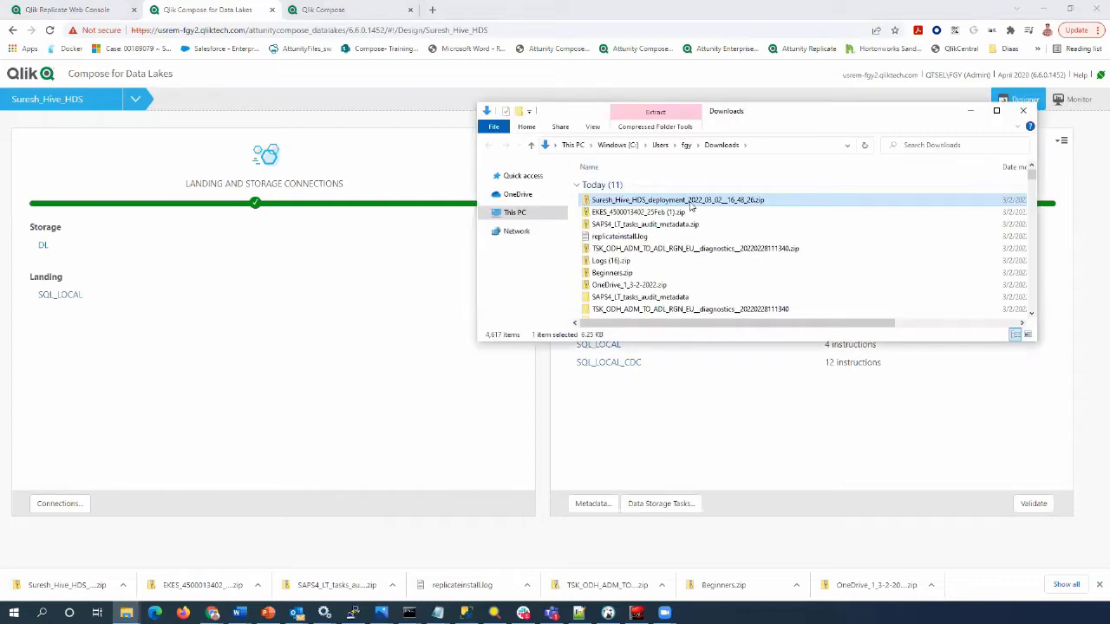
right_click(692, 202)
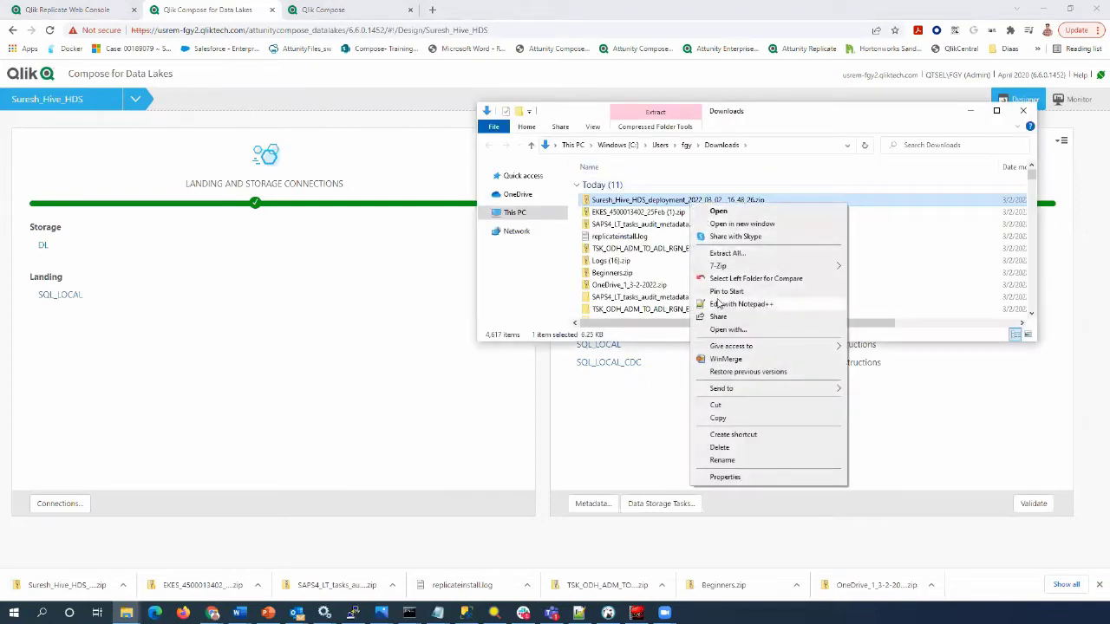
left_click(718, 418)
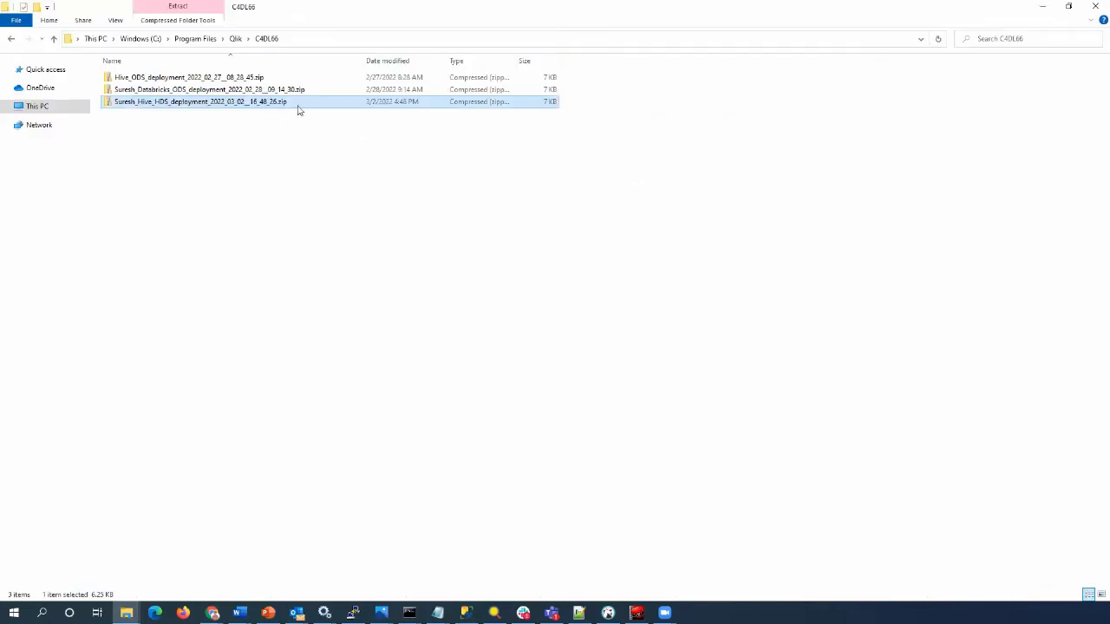
Copy the package's file name, and in Command Prompt run composecli connect and adjust_cfdl_project with the Hive HDS project and that zip as infile.
key("F2")
left_click_drag(304, 104, 108, 101)
left_click(257, 135)
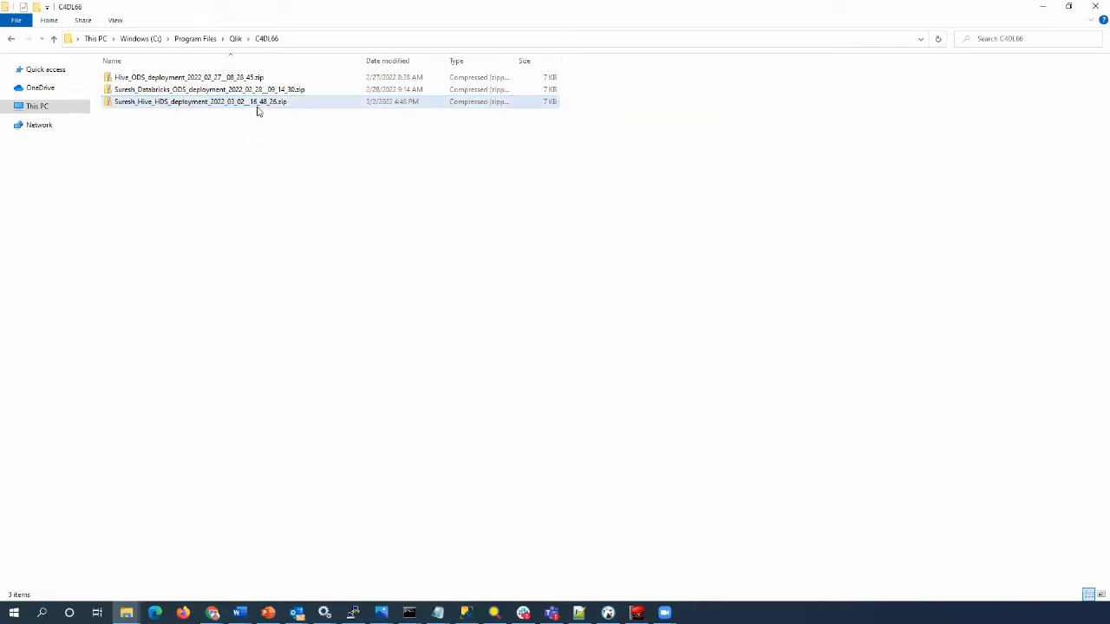
key("alt+Tab")
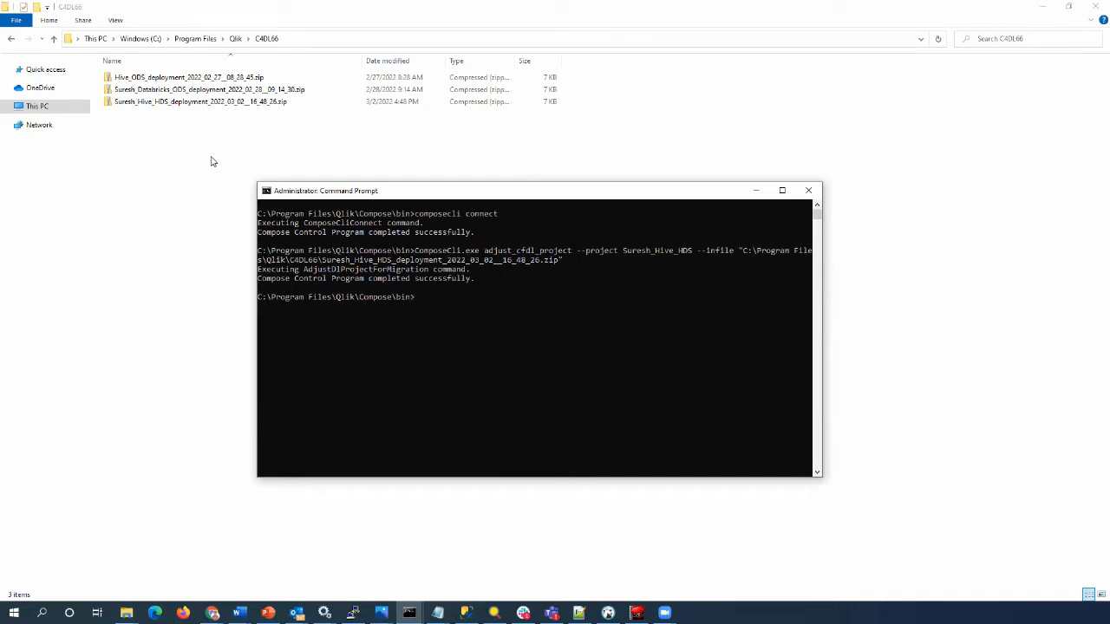
In File Explorer, go to the Hive HDS project's deployment_package folder under Qlik\Compose\data\projects.
left_click(235, 38)
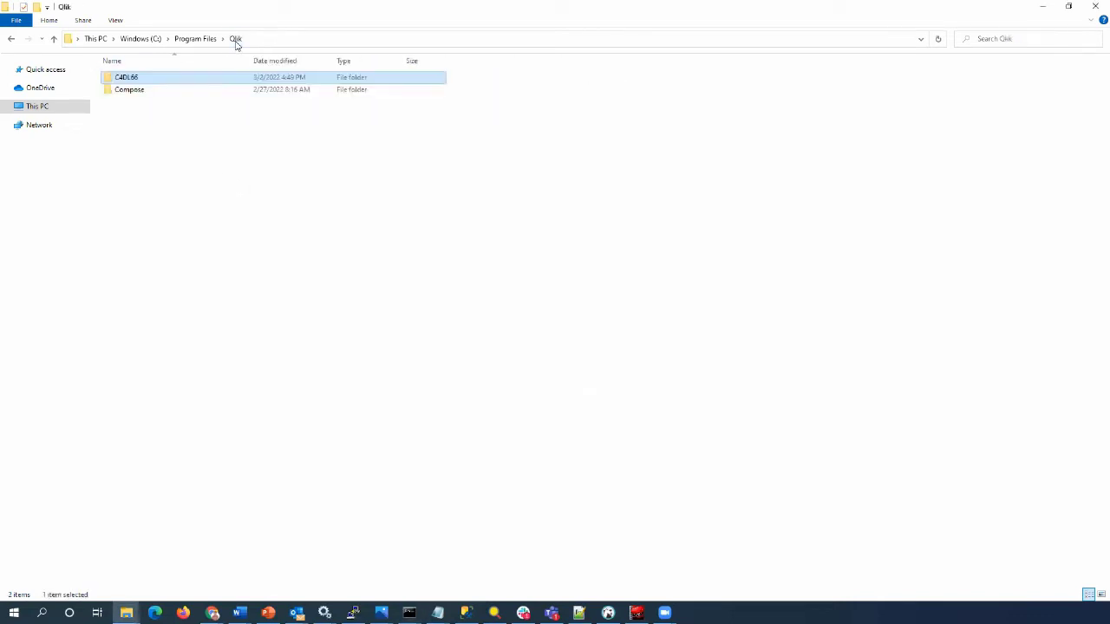
double_click(167, 91)
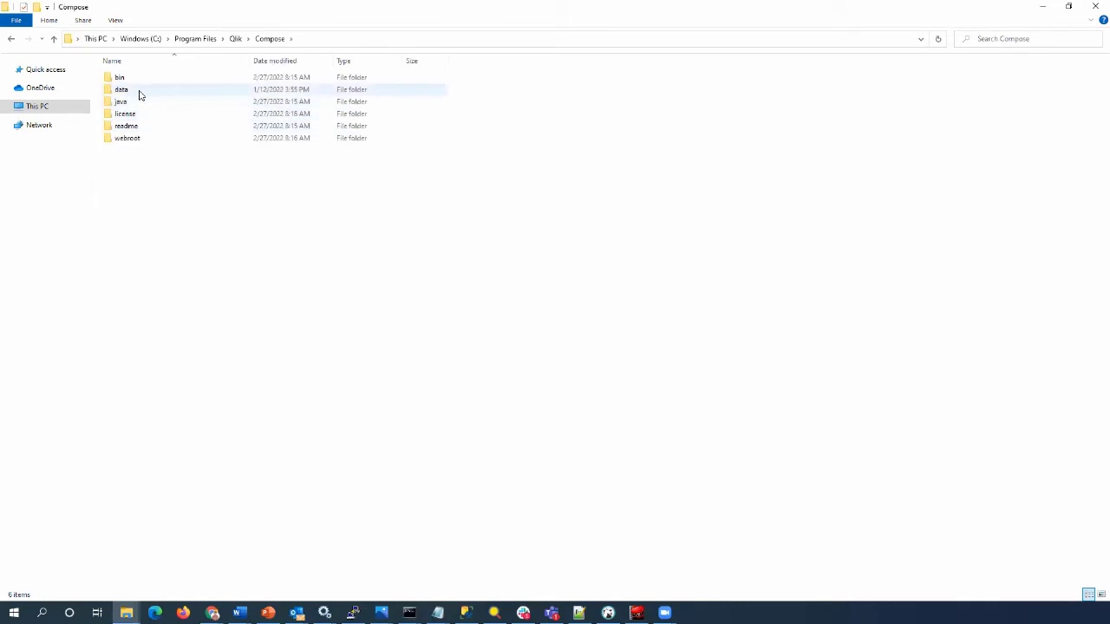
double_click(140, 93)
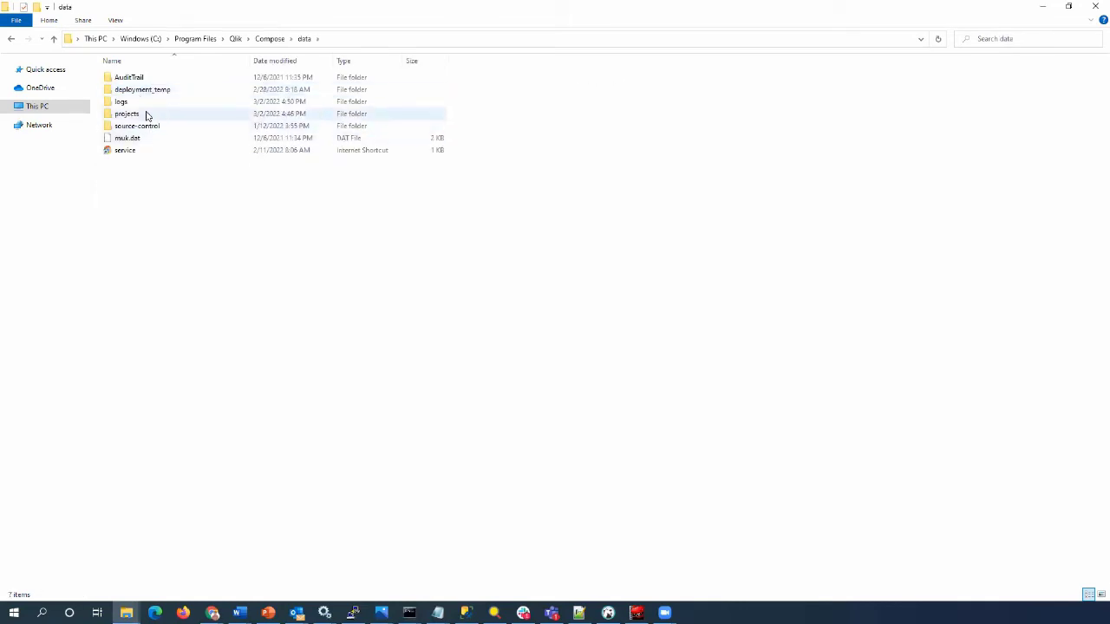
double_click(146, 114)
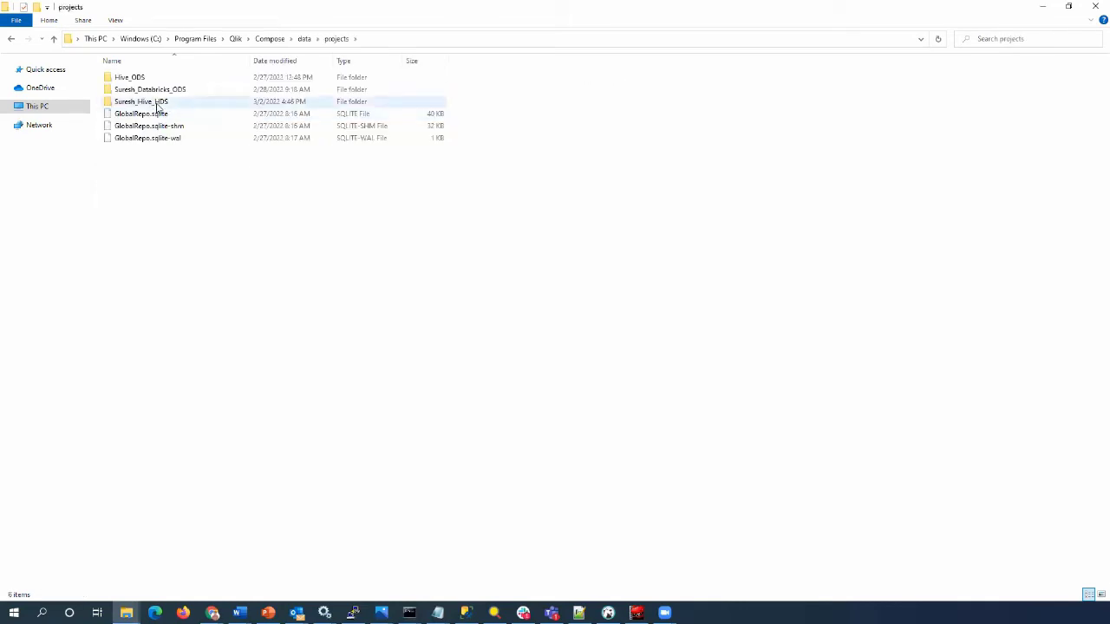
double_click(158, 104)
double_click(155, 92)
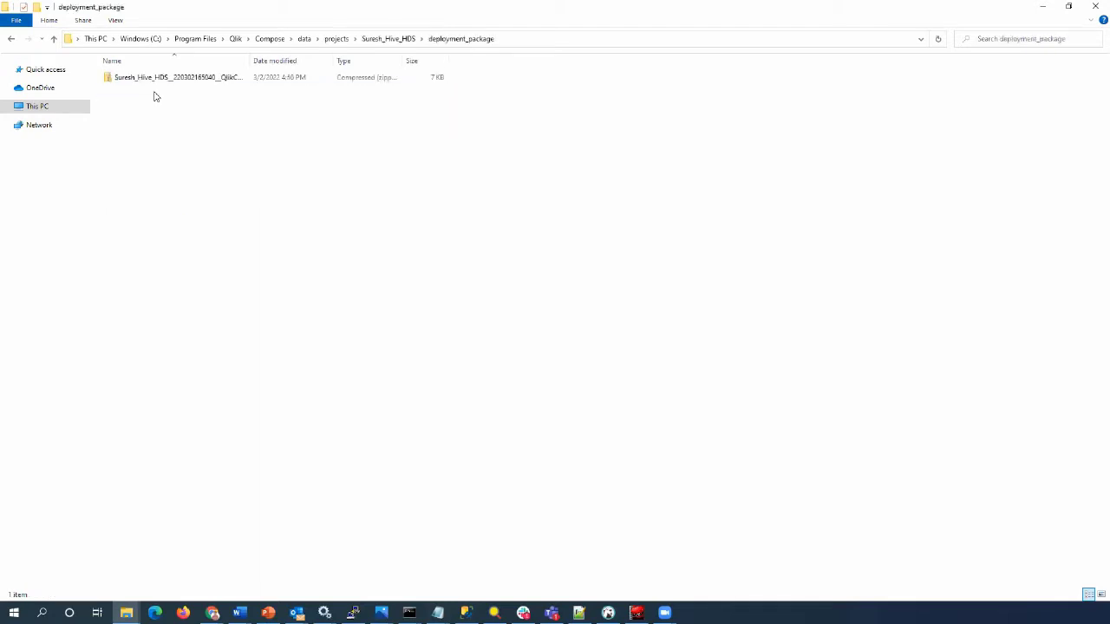
Widen the file name column to read the full name of the migration package, and copy the deployment_package folder's path.
left_click_drag(249, 60, 339, 61)
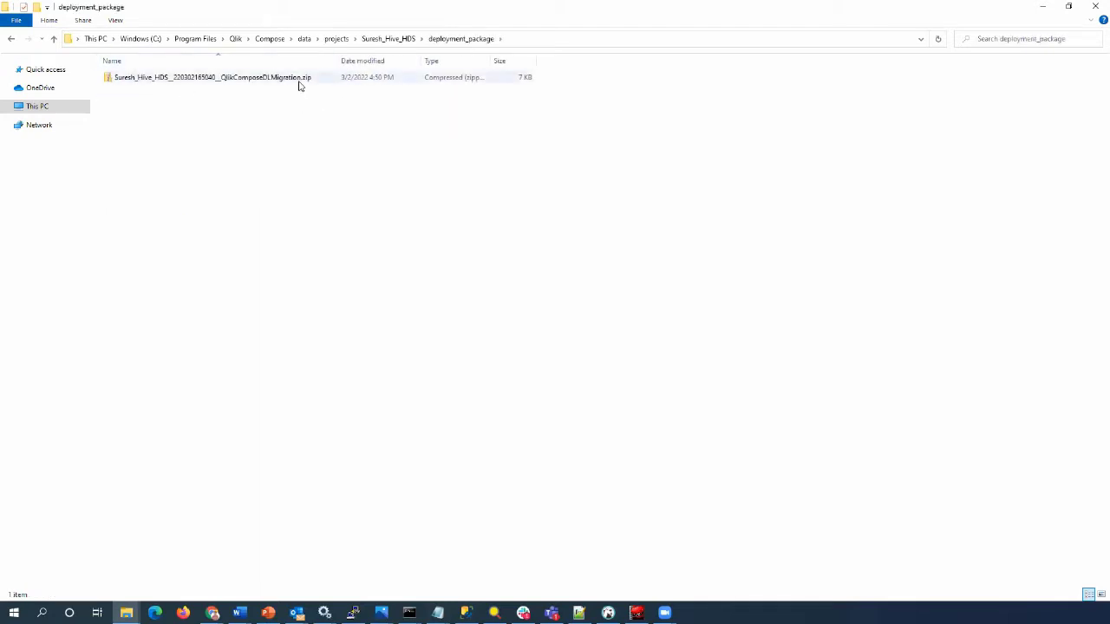
left_click(539, 39)
key("ctrl+c")
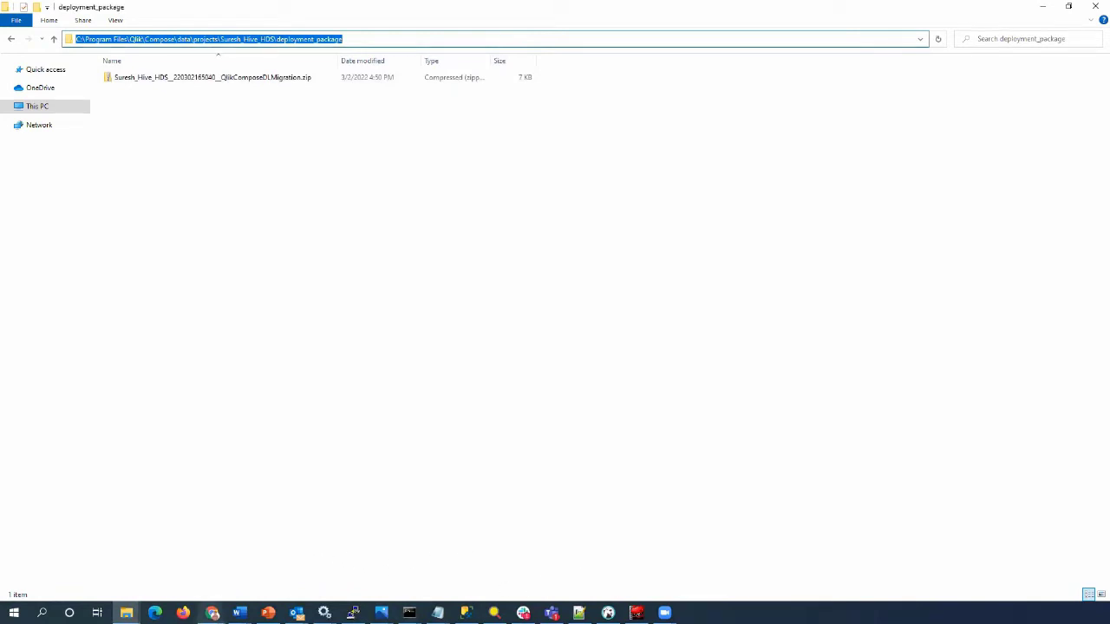
In Qlik Compose, start a deployment for the Hive HDS project and select the QlikComposeDLMigration zip from its deployment_package folder.
mouse_move(212, 613)
left_click(205, 575)
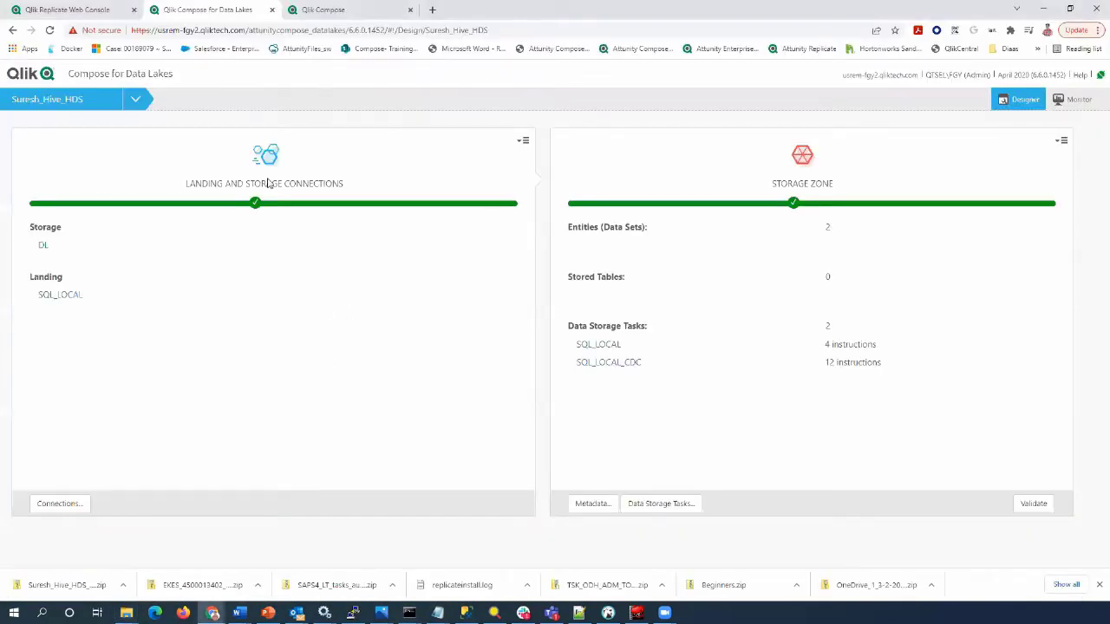
left_click(333, 10)
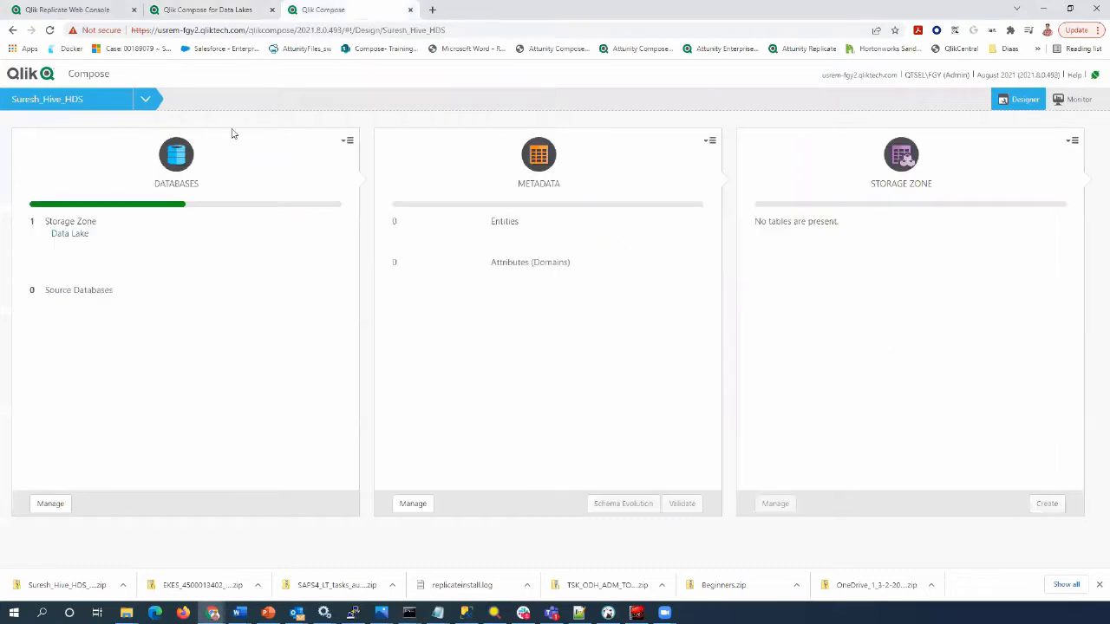
left_click(145, 102)
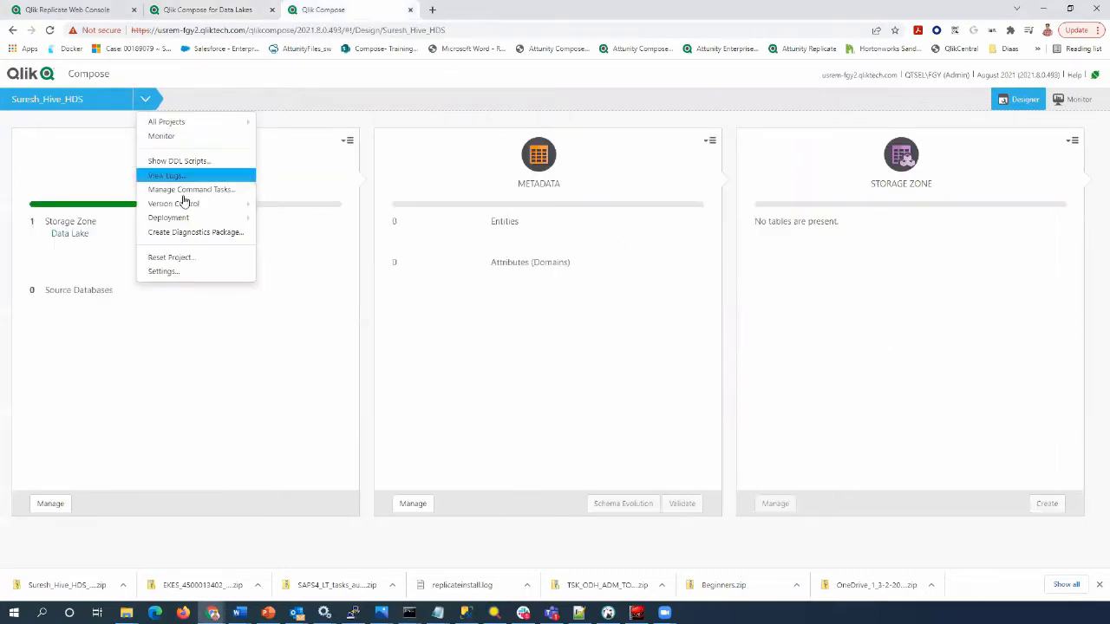
mouse_move(185, 221)
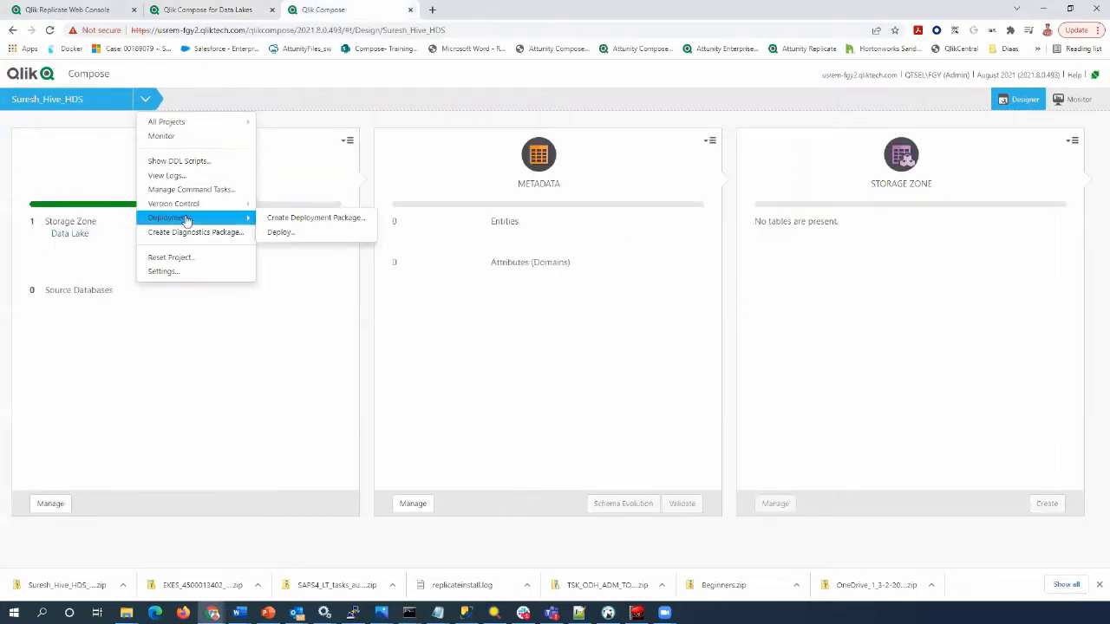
left_click(295, 235)
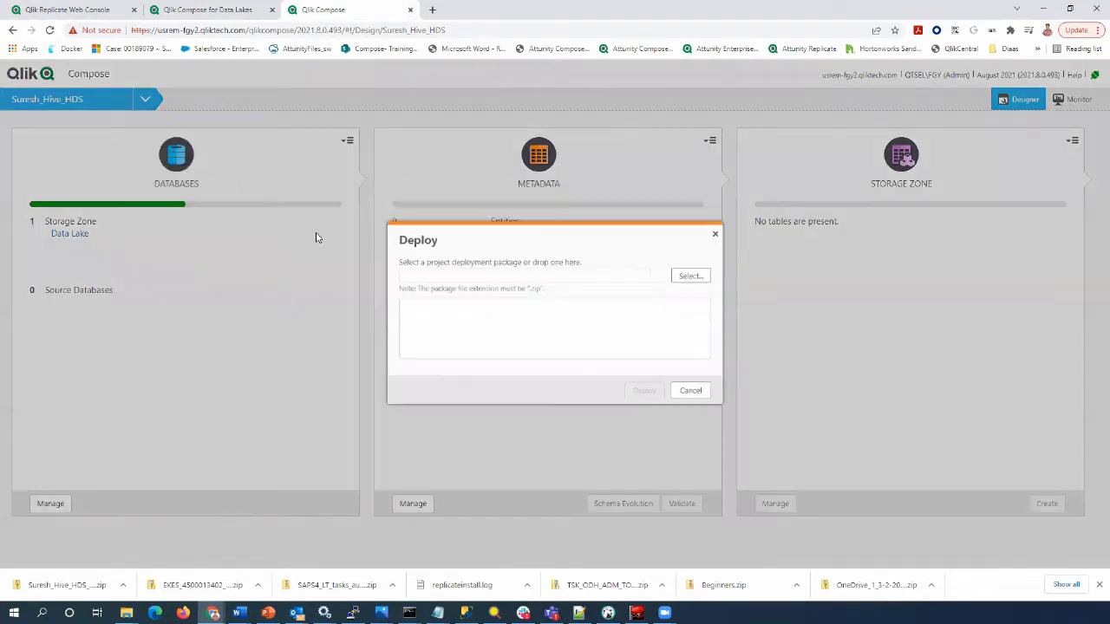
left_click(709, 275)
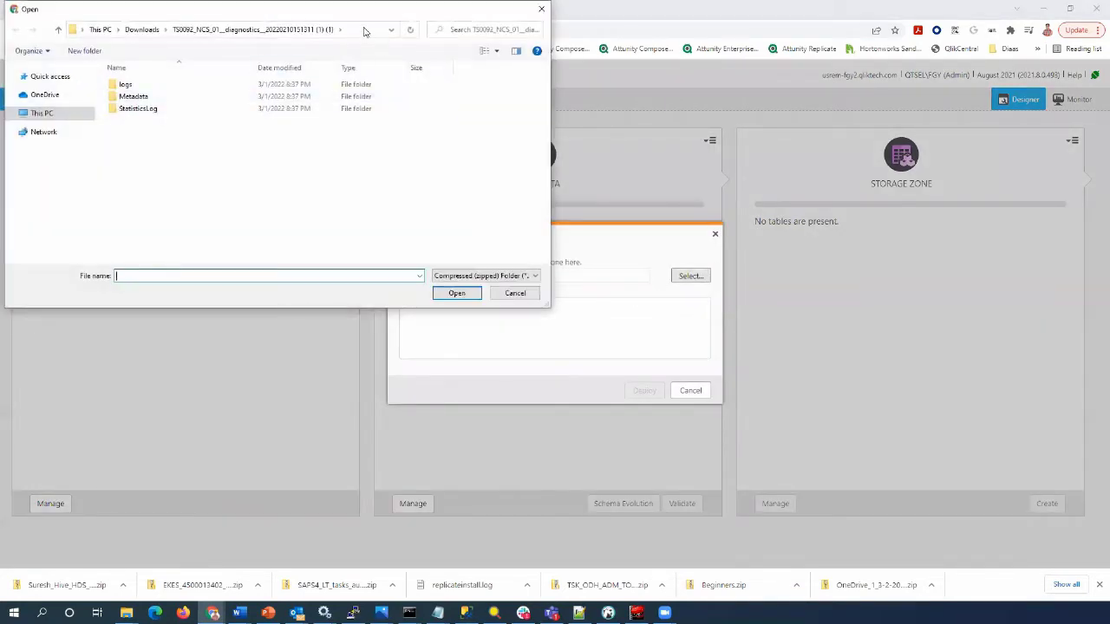
left_click(365, 31)
key("ctrl+v")
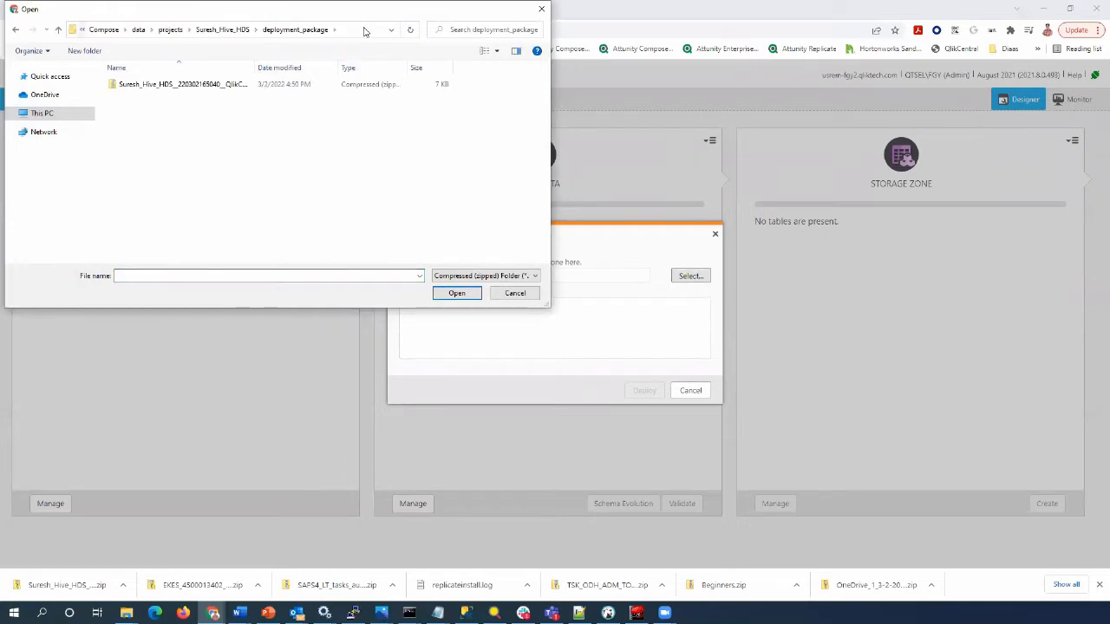
double_click(181, 85)
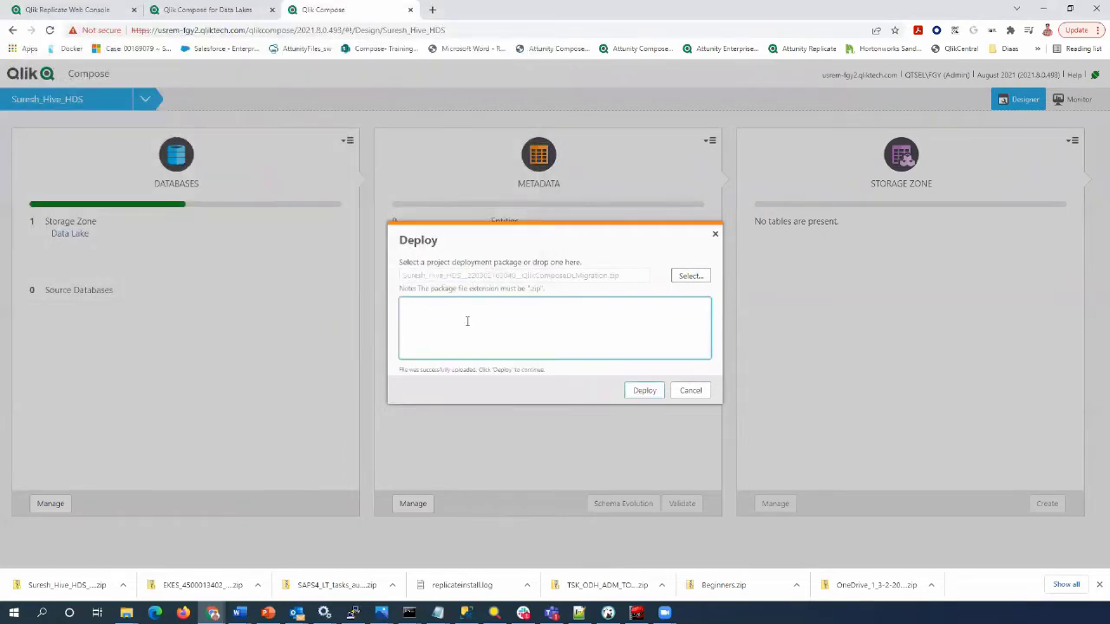
Deploy the selected migration package, entering "confirm" to approve overriding the current project.
left_click(644, 391)
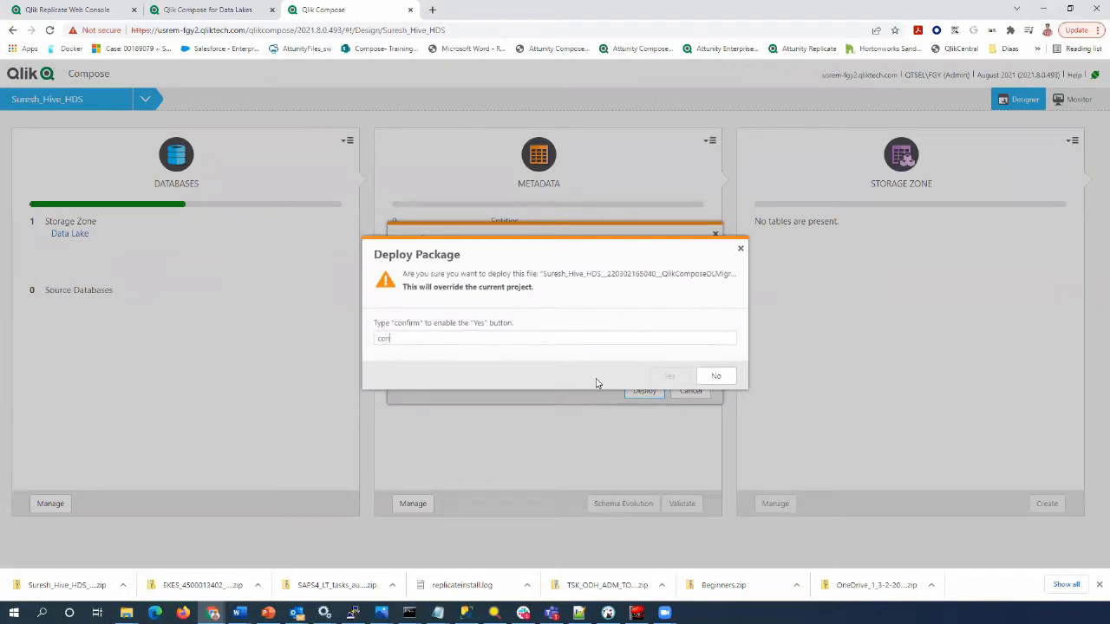
type("confirm")
left_click(666, 378)
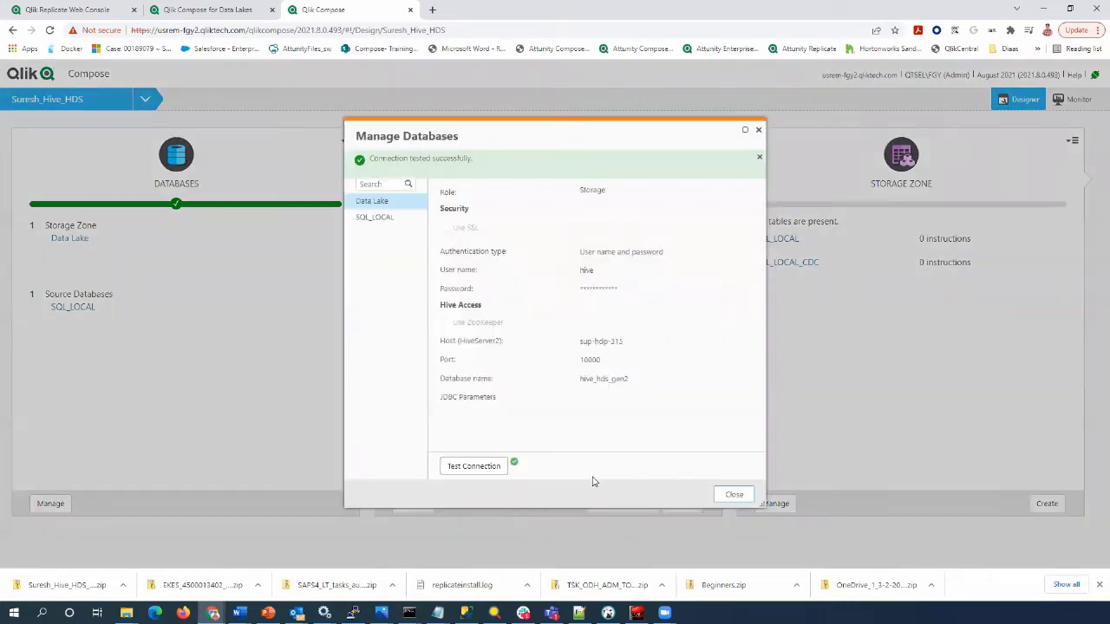
Test the SQL_LOCAL source database connection, and validate the project's metadata.
left_click(733, 494)
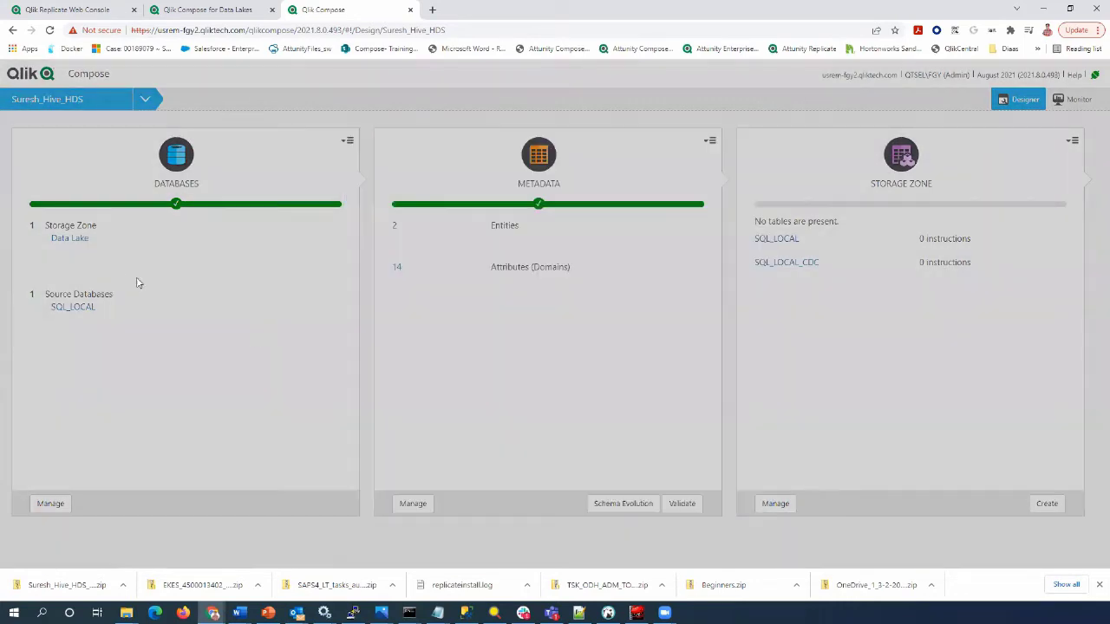
left_click(73, 308)
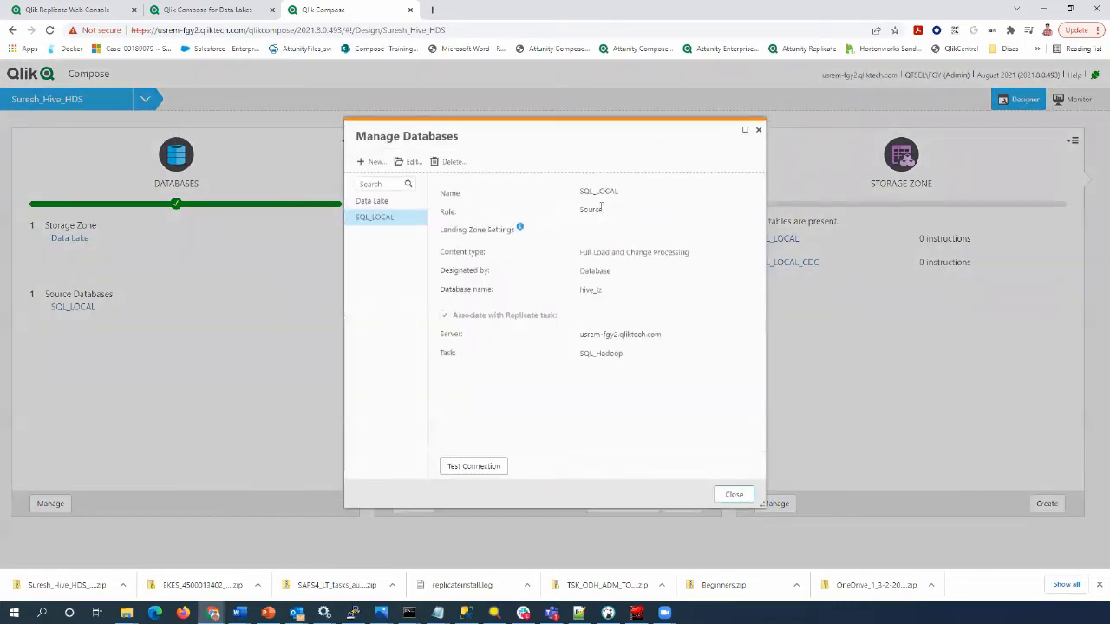
left_click(478, 467)
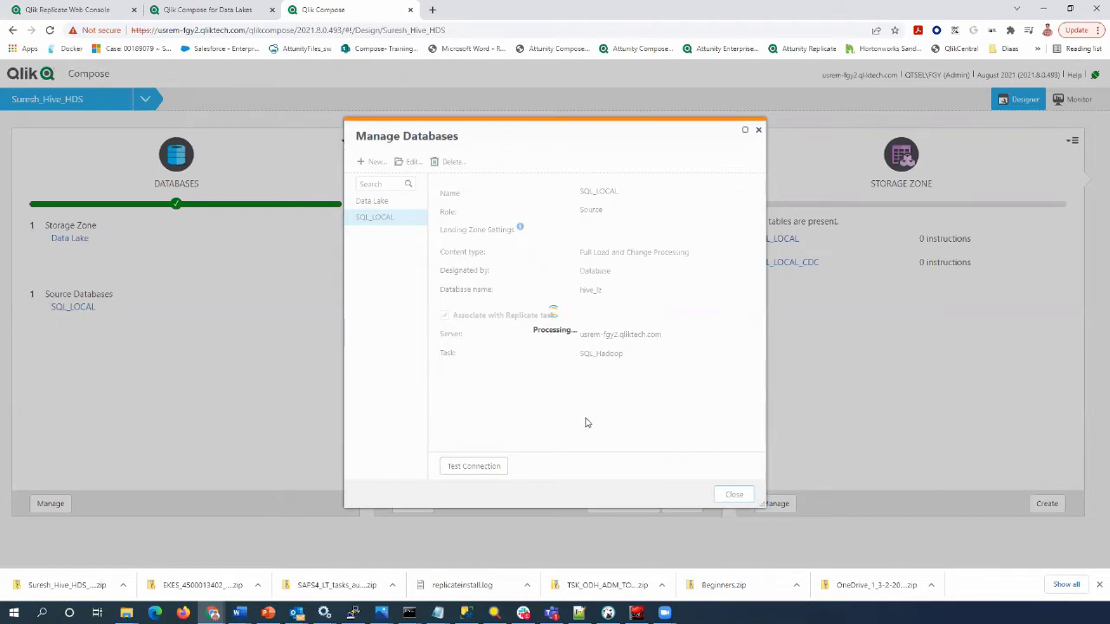
left_click(733, 495)
left_click(683, 504)
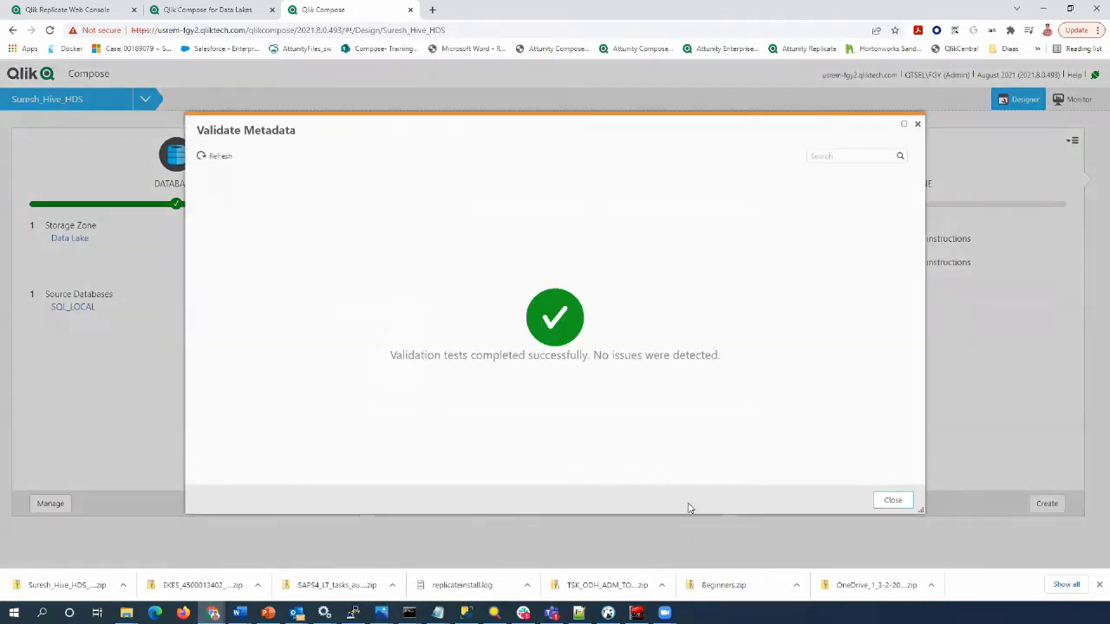
left_click(896, 500)
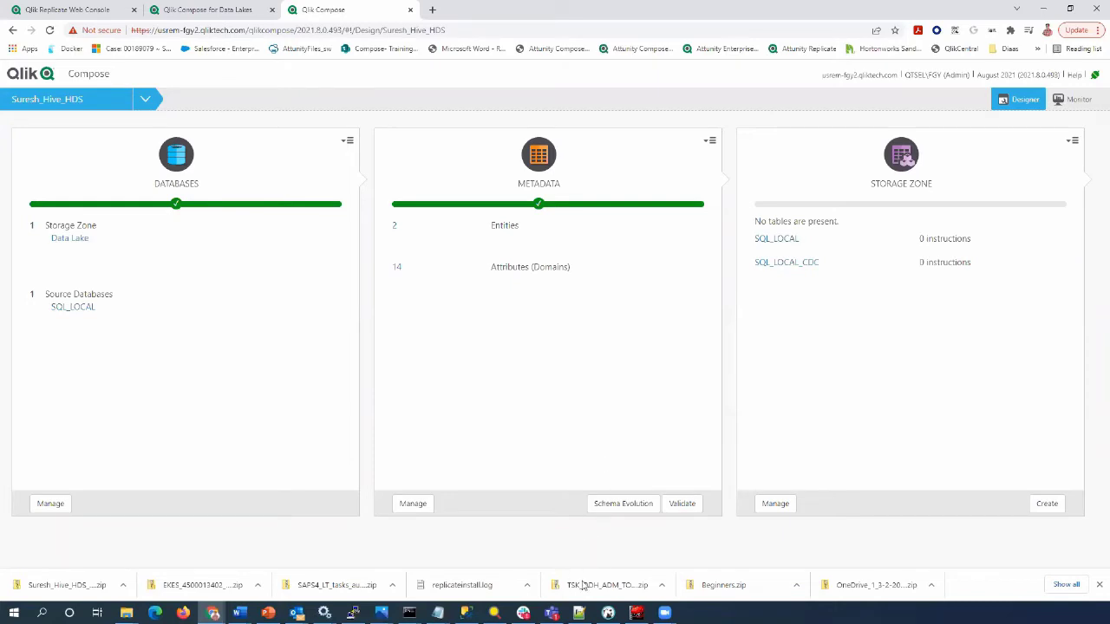
Switch to DBeaver and run the script's show databases query for names matching *hive_hds*.
left_click(608, 613)
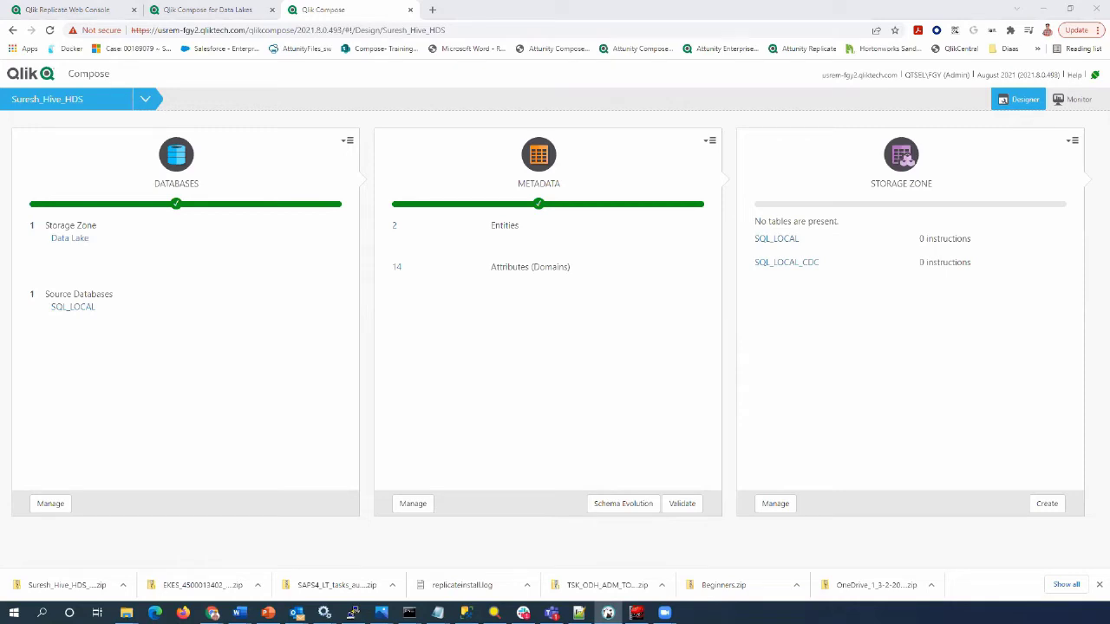
left_click(608, 613)
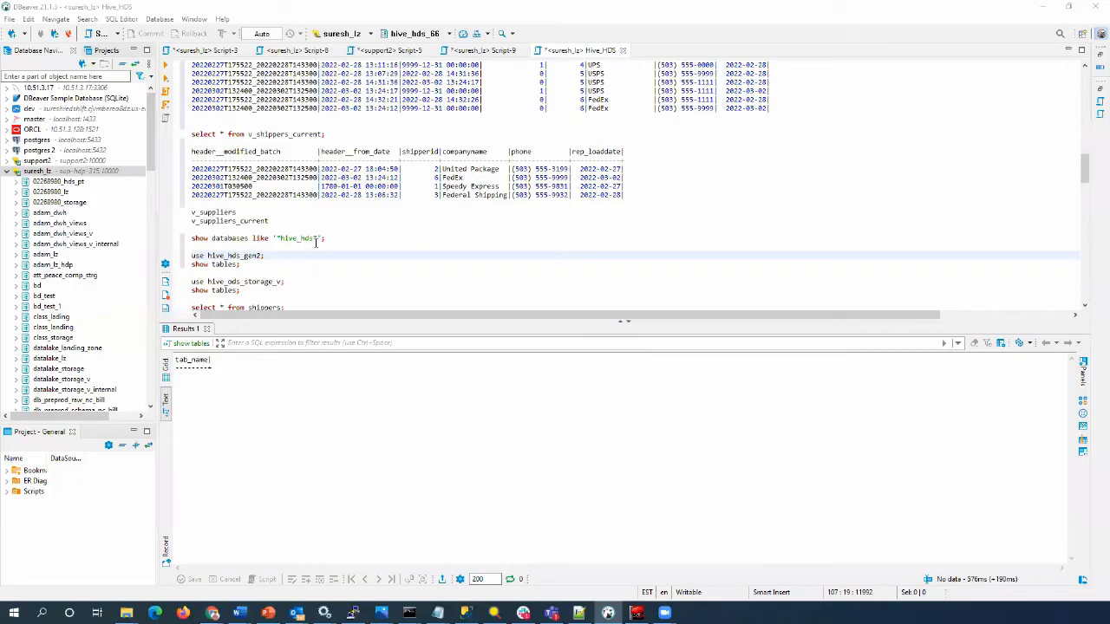
left_click_drag(328, 238, 182, 238)
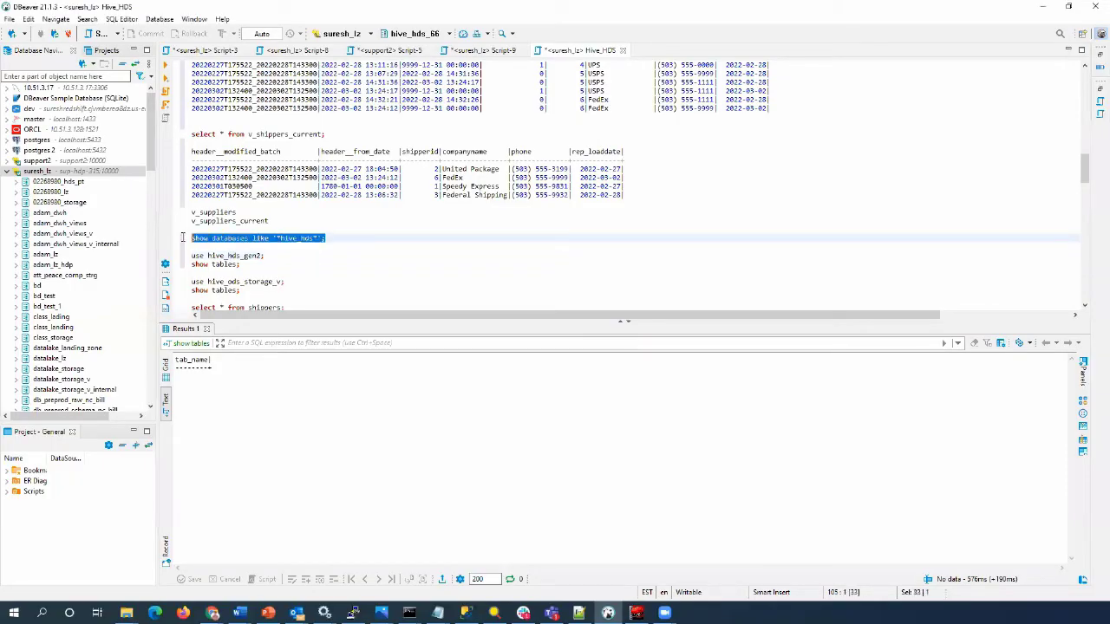
left_click(166, 64)
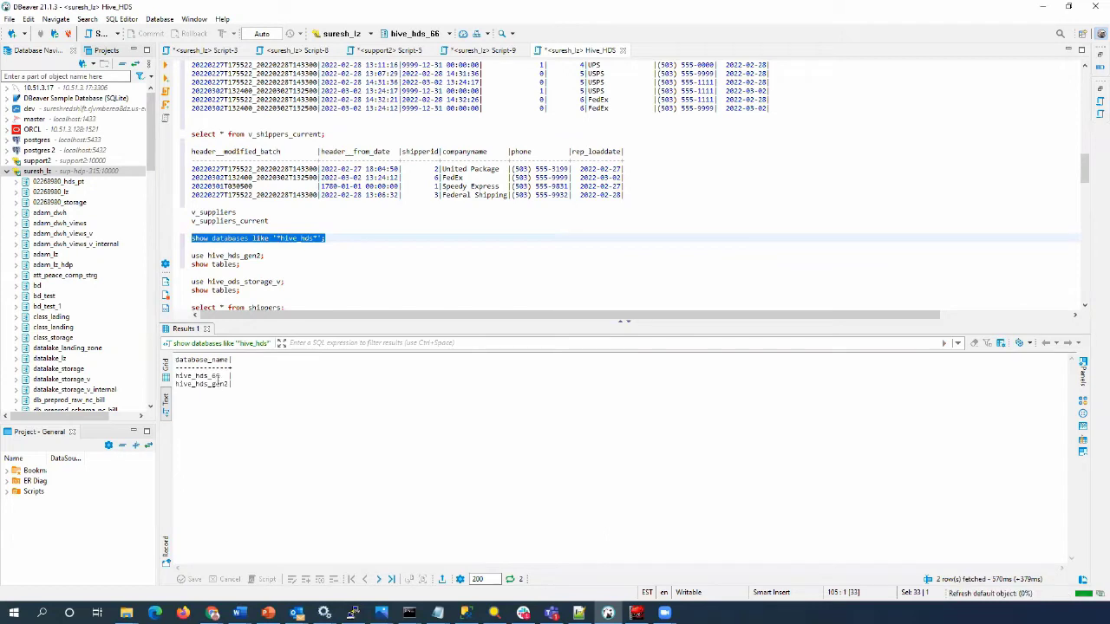
Run the use hive_hds_gen2 statement and the show tables statement below it to list that database's tables.
left_click_drag(264, 255, 193, 256)
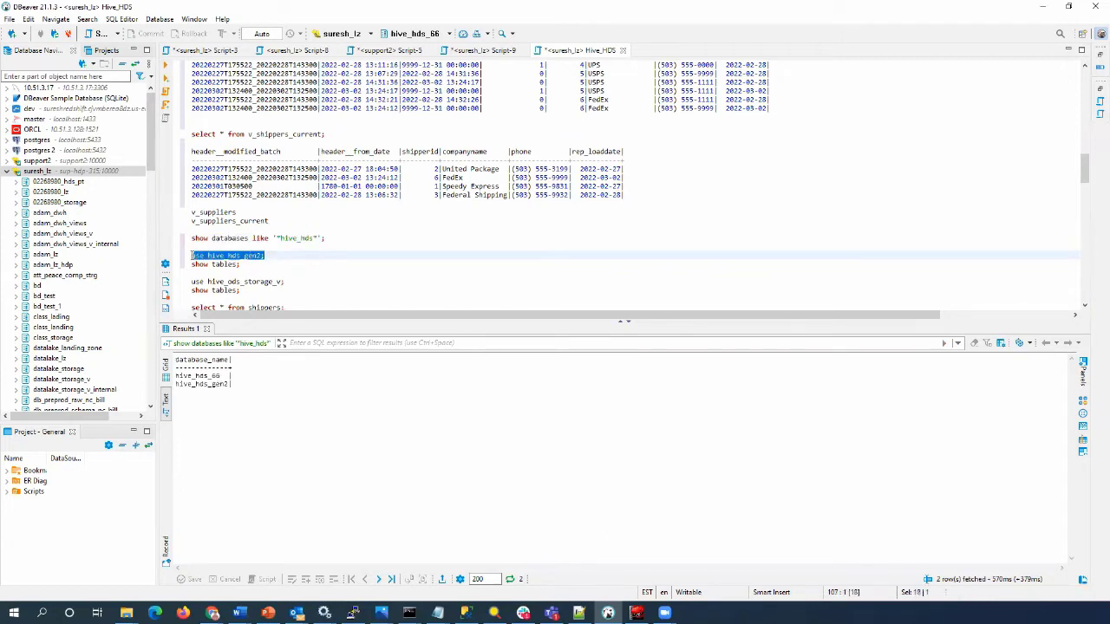
left_click(166, 64)
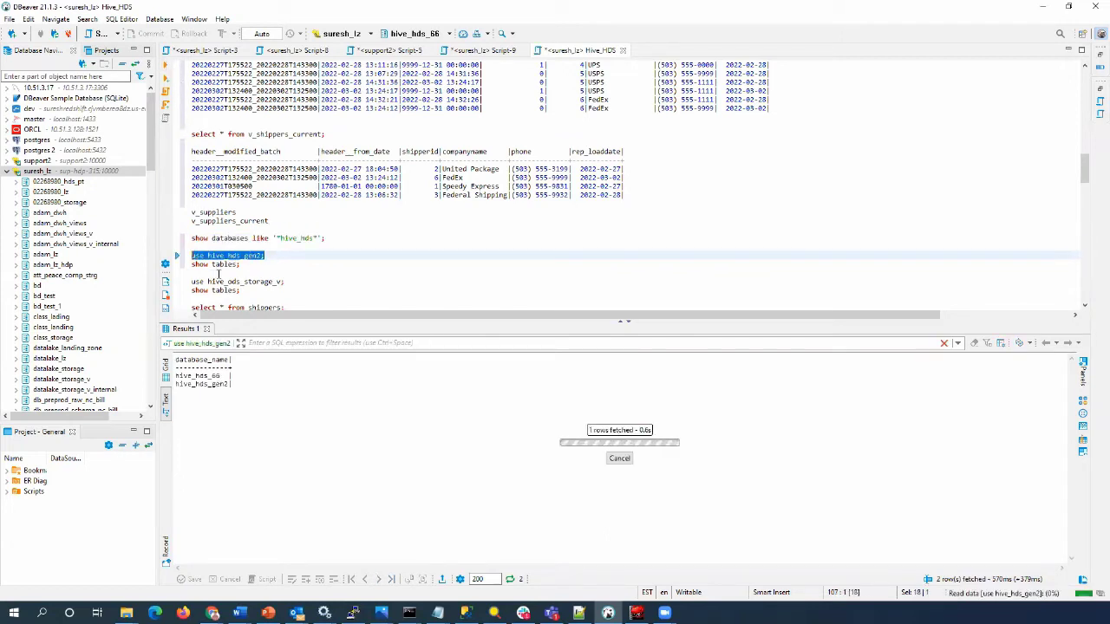
left_click_drag(241, 264, 191, 264)
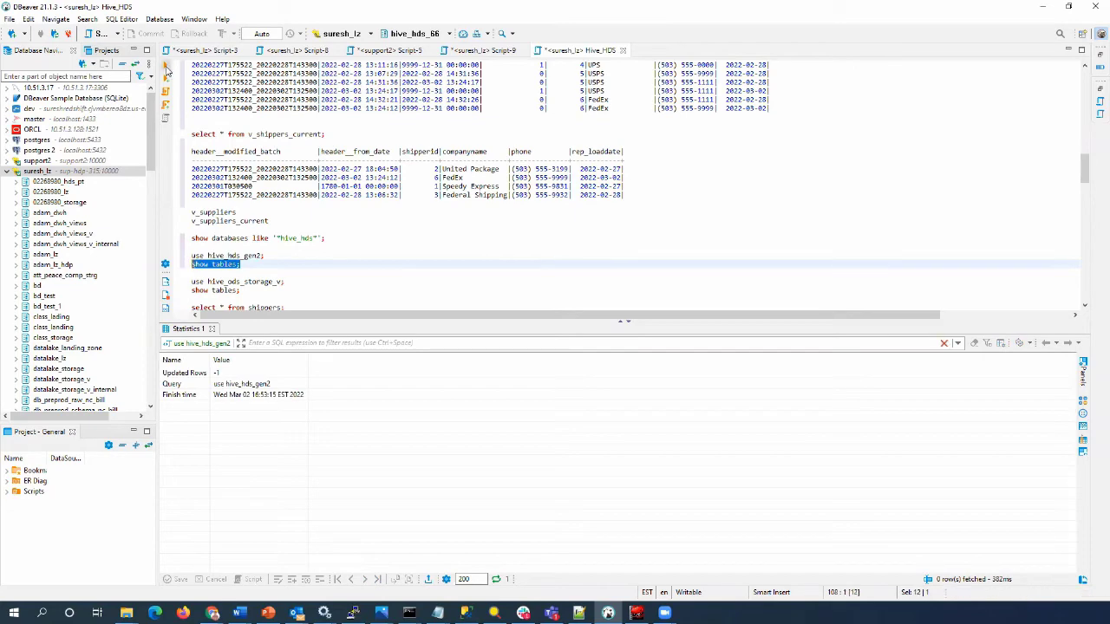
left_click(167, 67)
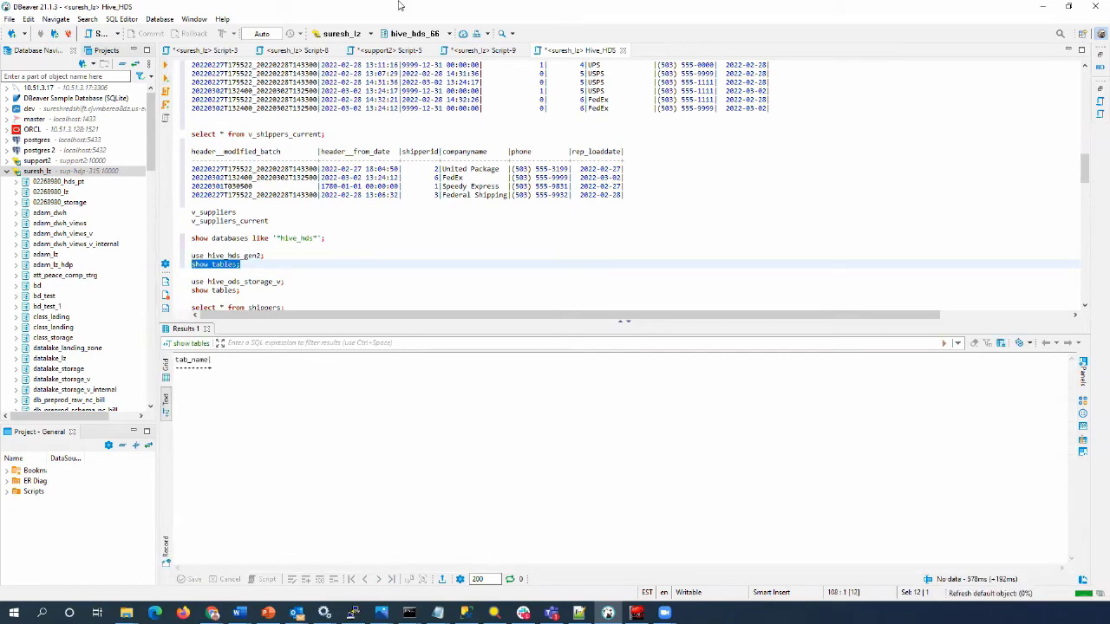
Return to Qlik Compose, create the storage zone tables for the Hive HDS project, and validate the storage.
left_click_drag(390, 13, 390, 0)
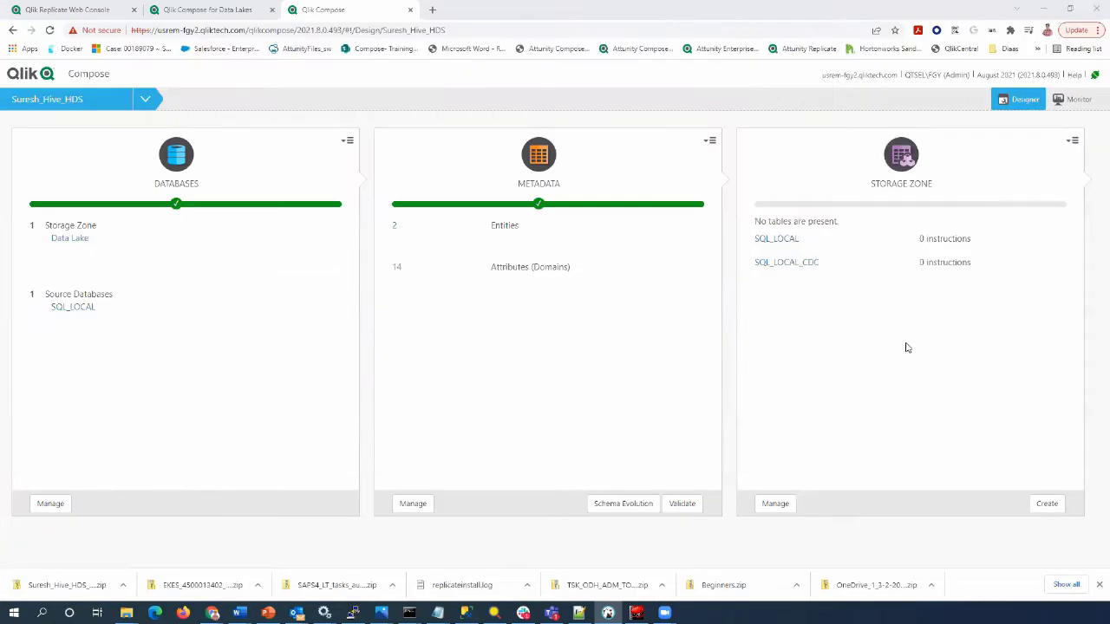
left_click(1047, 505)
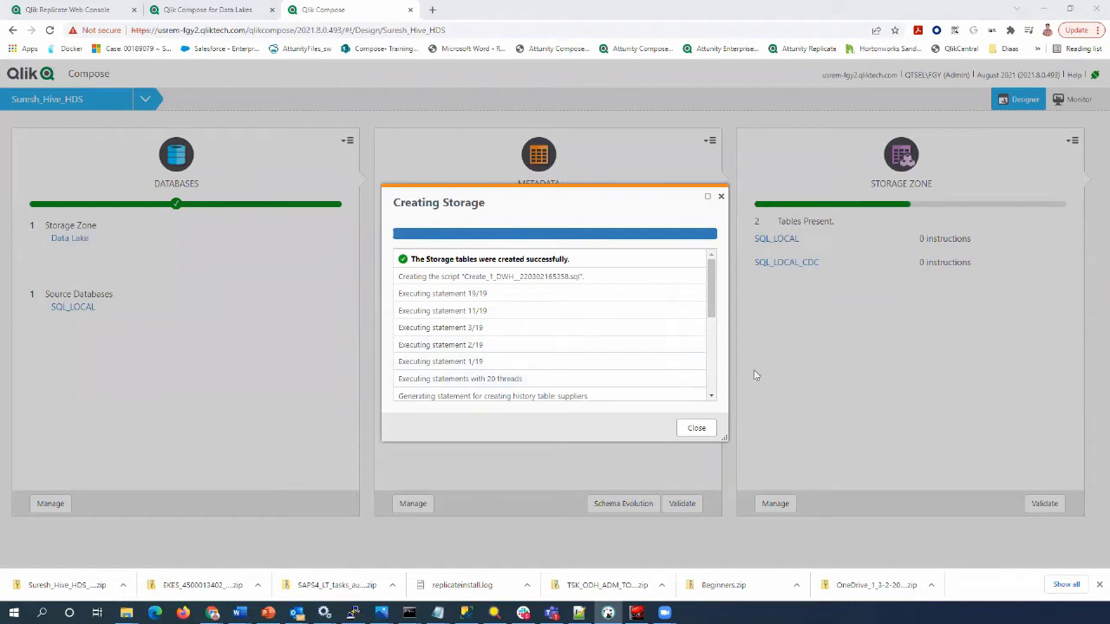
left_click(697, 429)
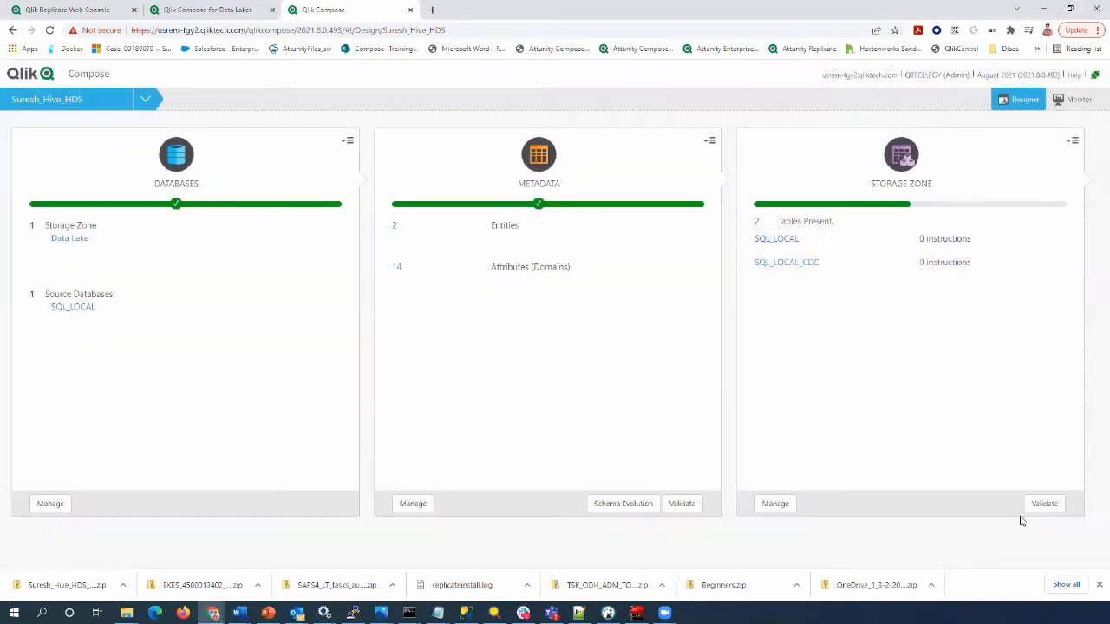
left_click(1041, 505)
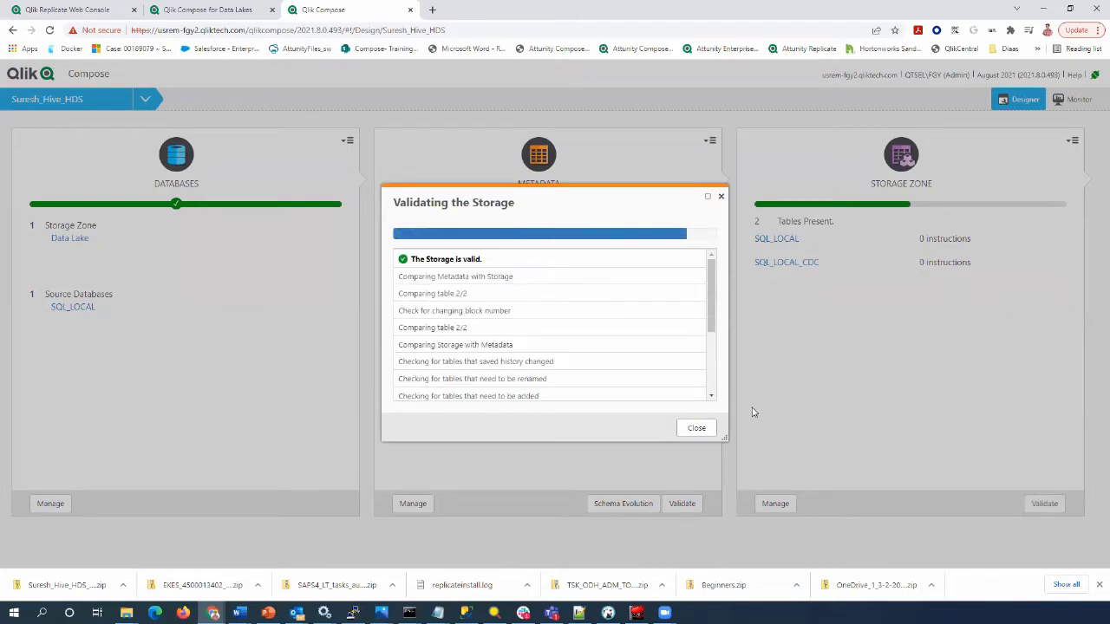
left_click(697, 429)
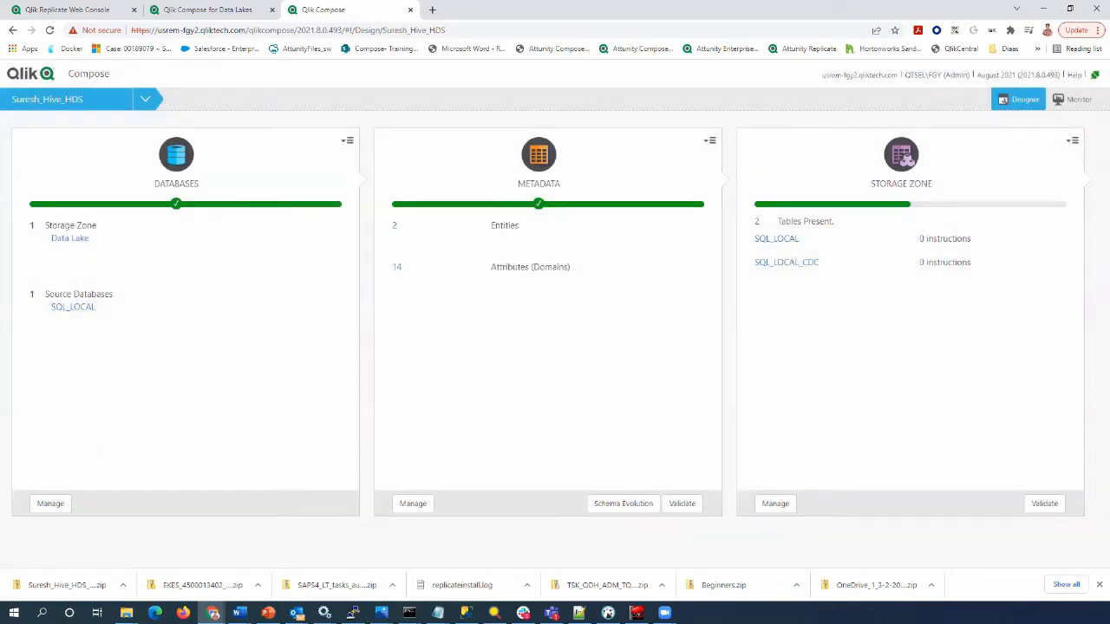
Go back to the Hive_HDS script in DBeaver and rerun the *hive_hds* database listing to check for new databases.
left_click(608, 613)
double_click(589, 198)
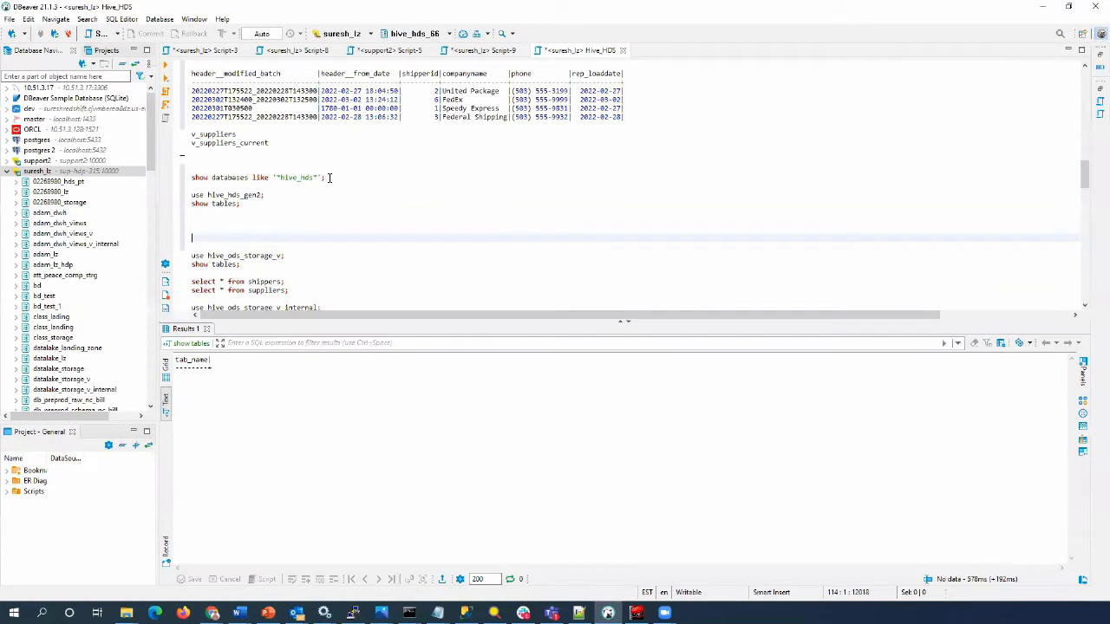
left_click_drag(329, 177, 191, 178)
left_click(166, 65)
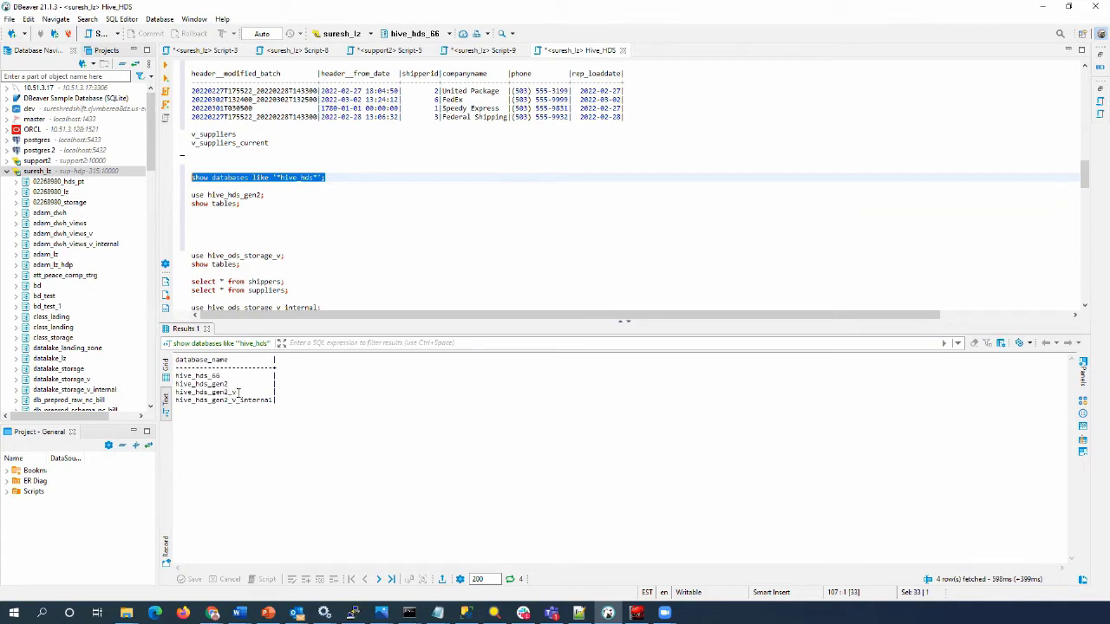
Copy hive_hds_gen2_v from the results and replace hive_ods_storage_v with it in both use statements, keeping the second one's _internal suffix.
left_click_drag(236, 393, 174, 393)
key("ctrl+c")
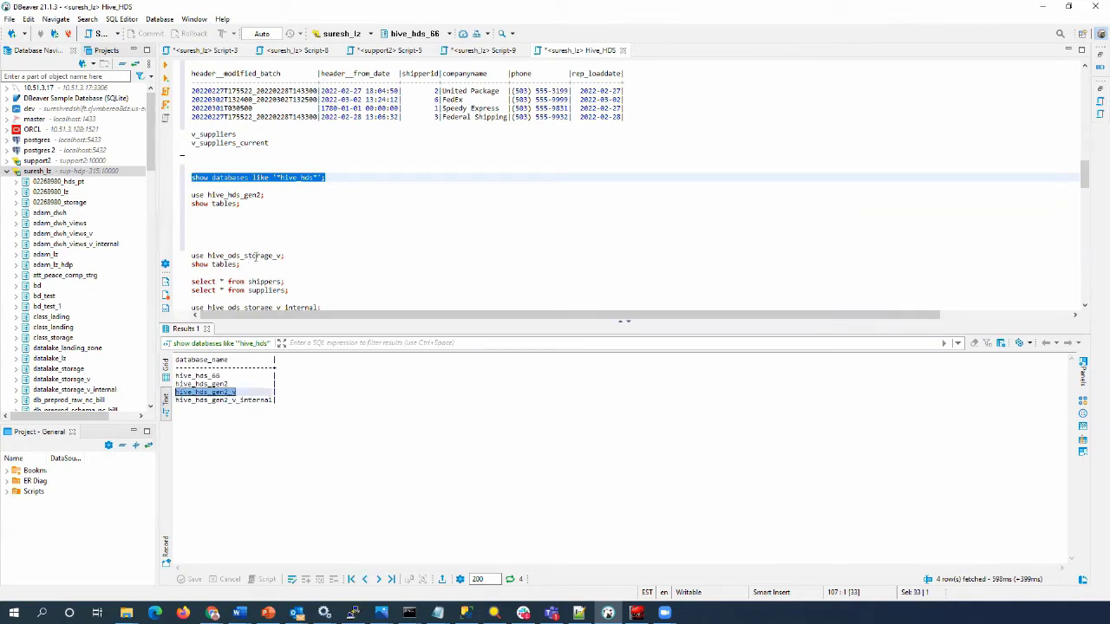
left_click_drag(282, 255, 208, 261)
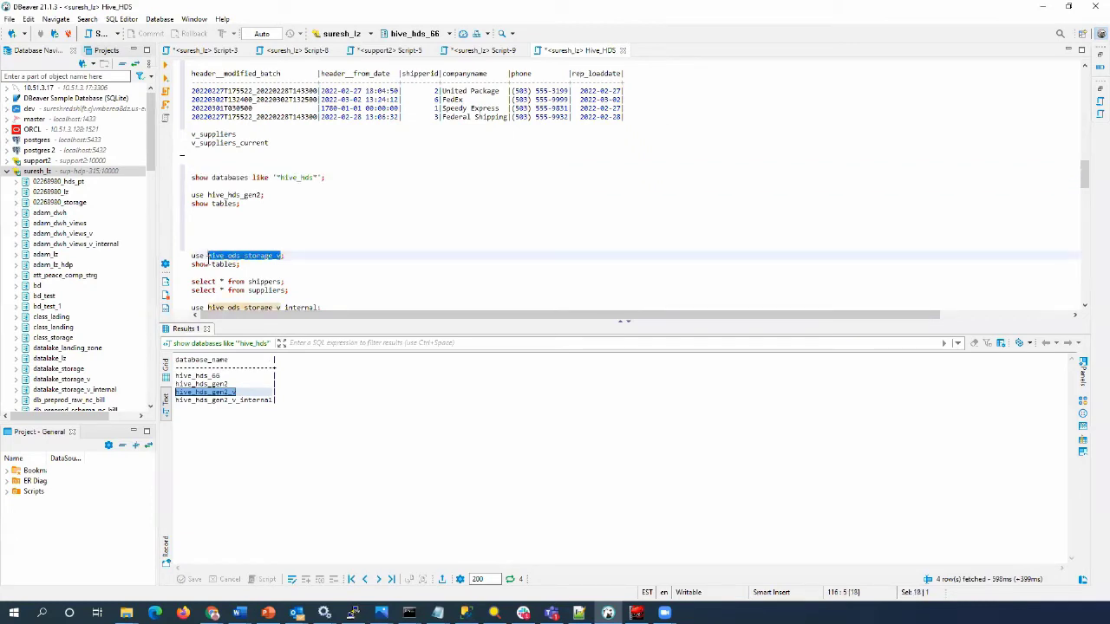
key("ctrl+v")
left_click(207, 307)
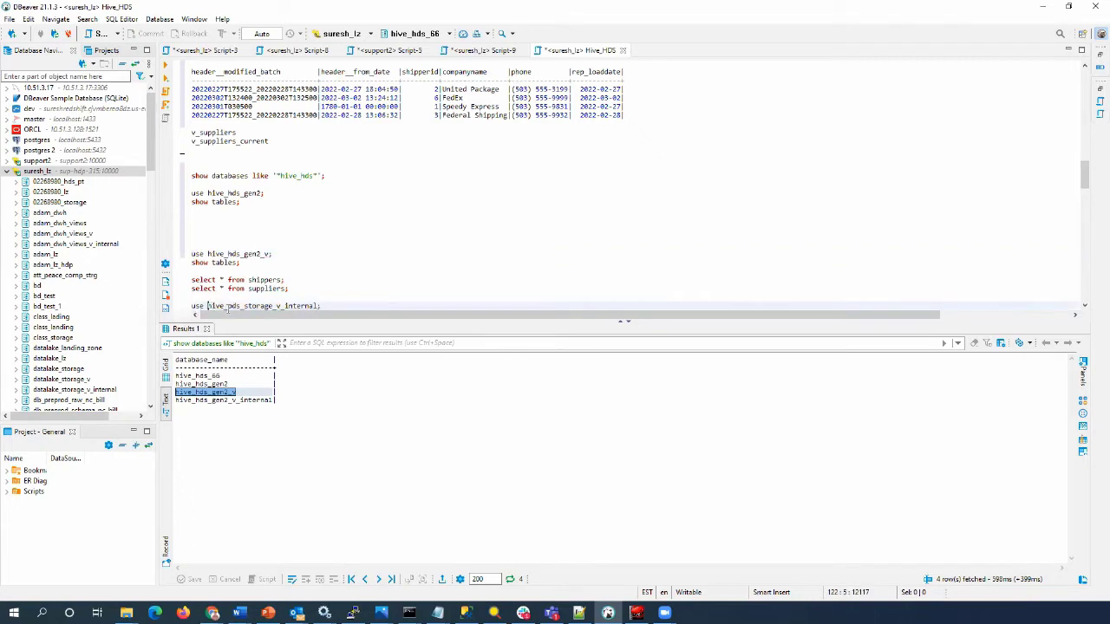
left_click(282, 306, "shift")
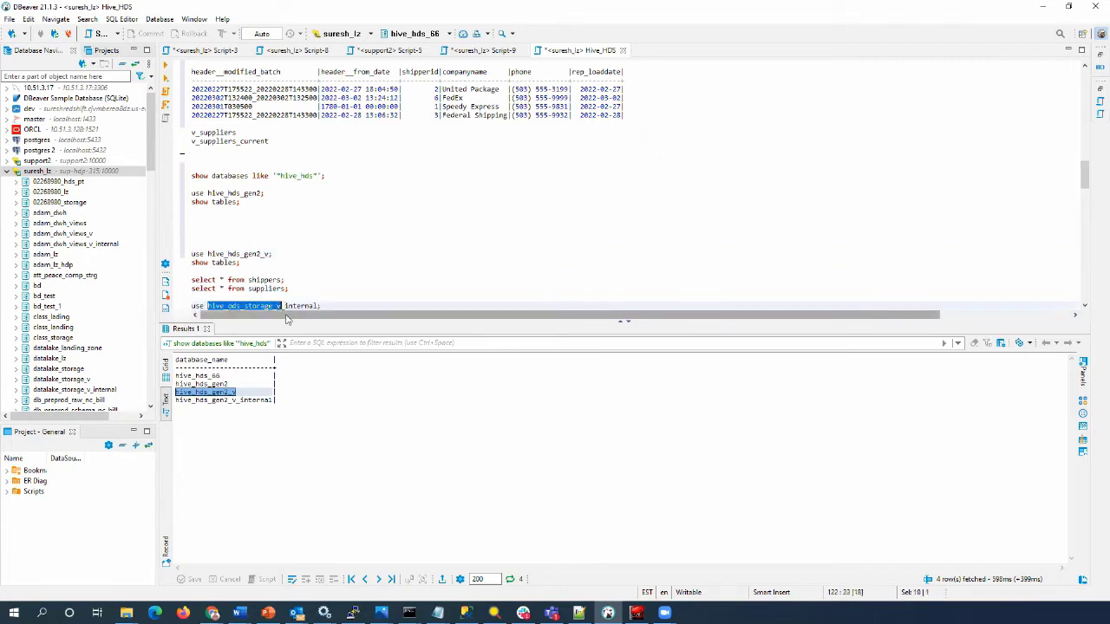
key("ctrl+v")
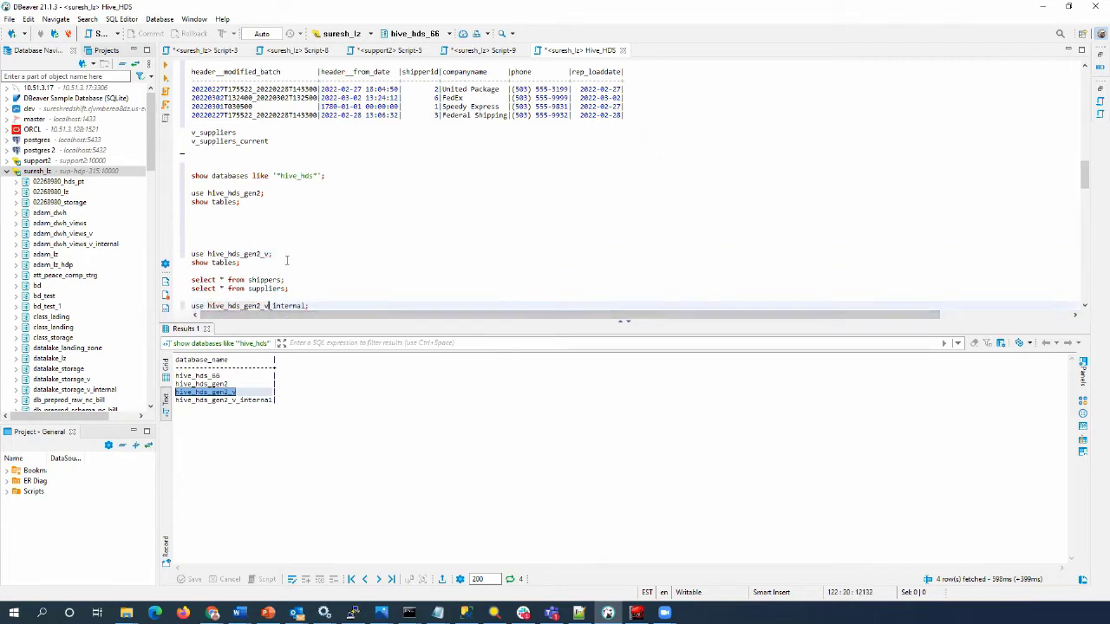
Run the use hive_hds_gen2 statement and list the tables in that database again.
left_click_drag(266, 195, 191, 202)
left_click(167, 64)
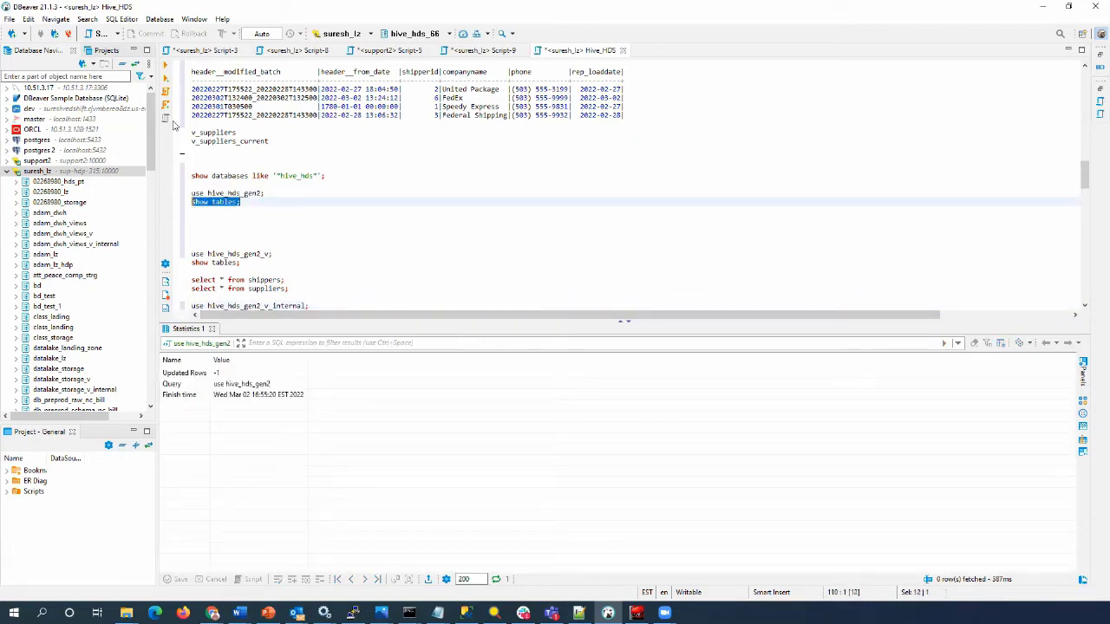
left_click(167, 65)
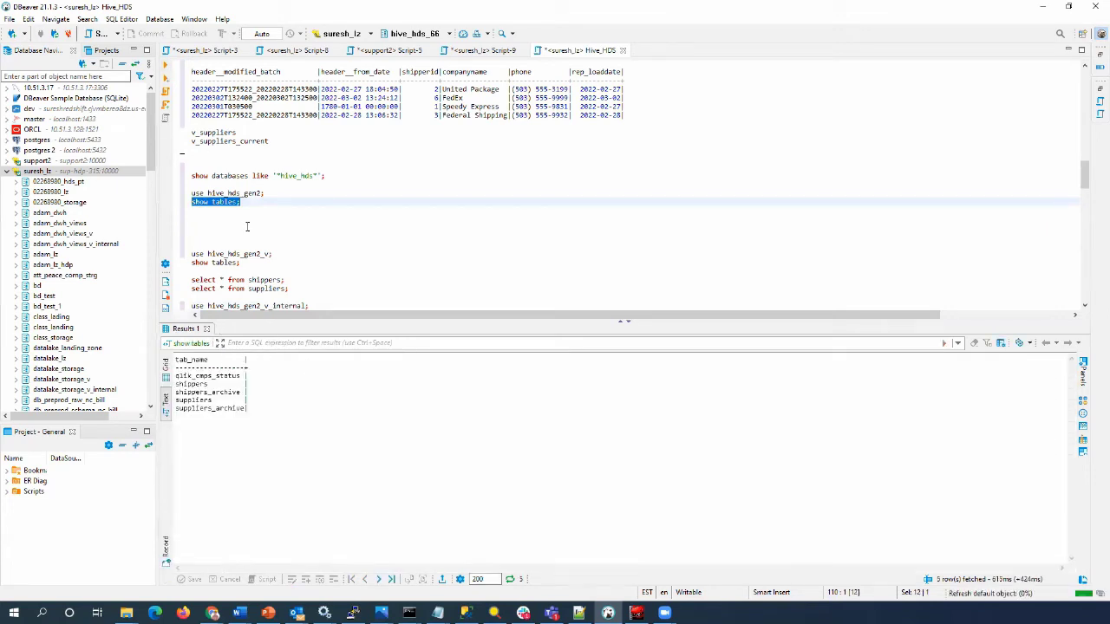
left_click_drag(251, 411, 176, 358)
key("ctrl+c")
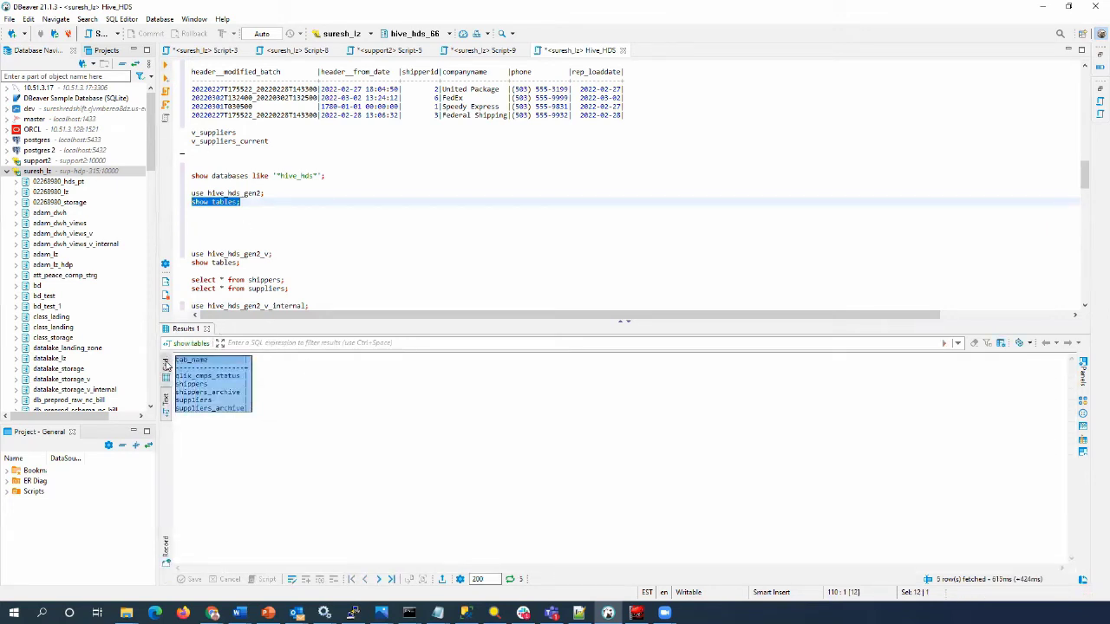
left_click(208, 216)
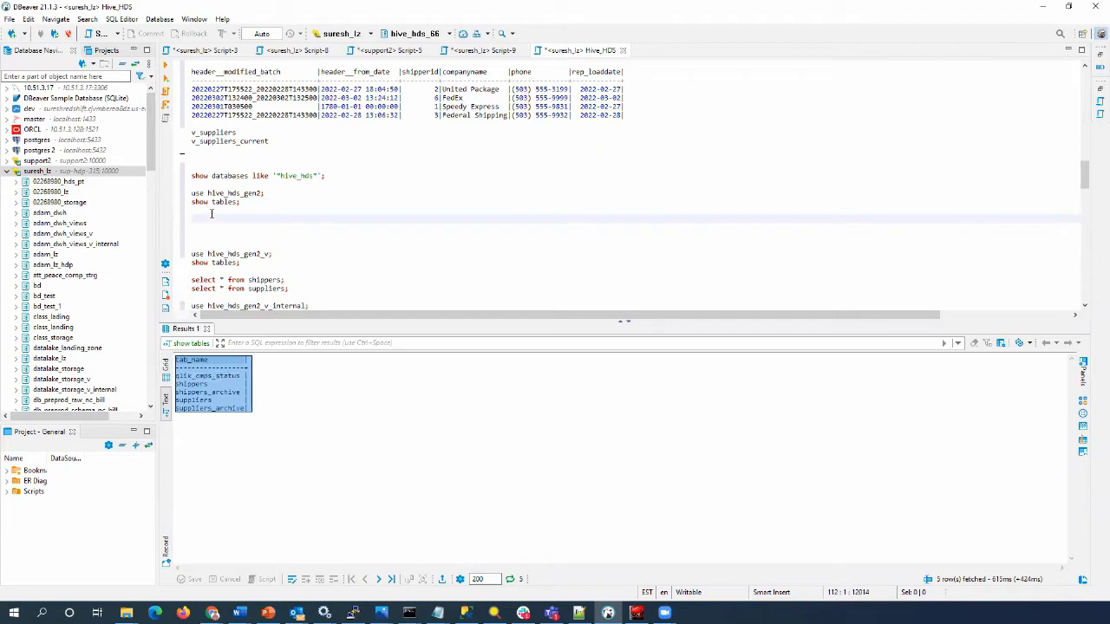
key("ctrl+v")
scroll(235, 259, "down", 2)
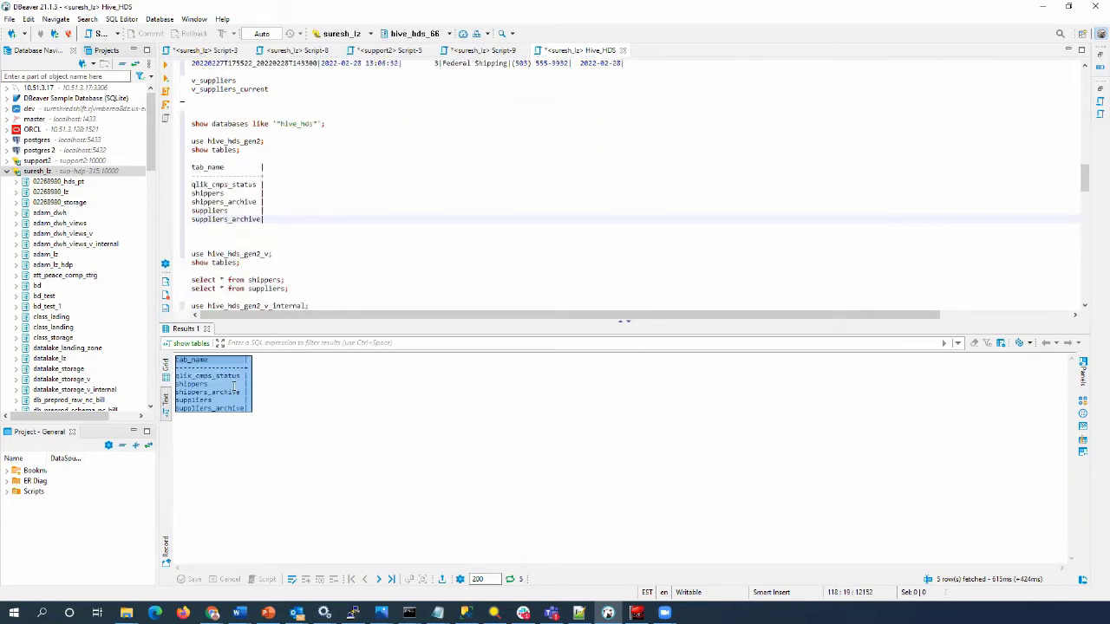
key("ctrl+z")
key("ctrl+z")
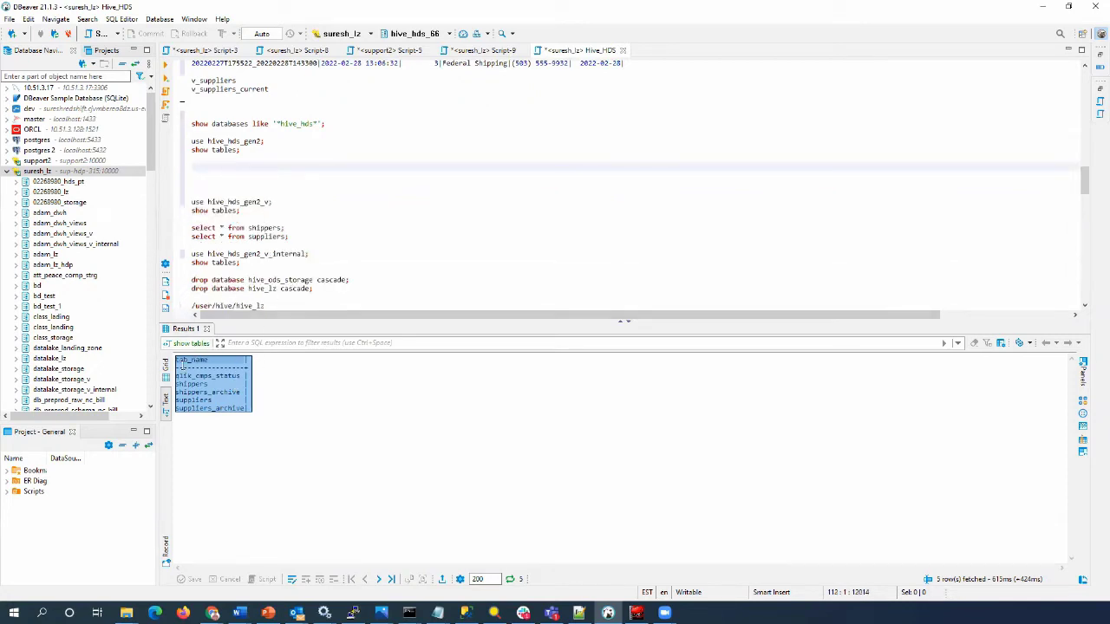
Show the table list as a grid and copy the names qlik_cmps_status through suppliers_archive into the script below the hive_hds_gen2 statements.
left_click(165, 365)
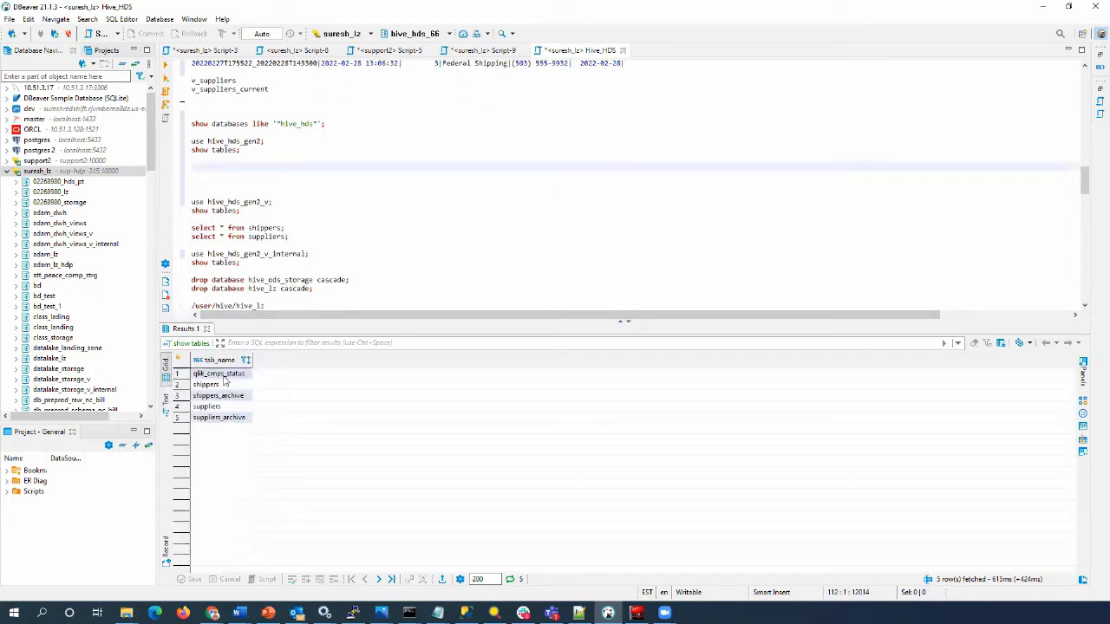
left_click(224, 378)
left_click(225, 420, "shift")
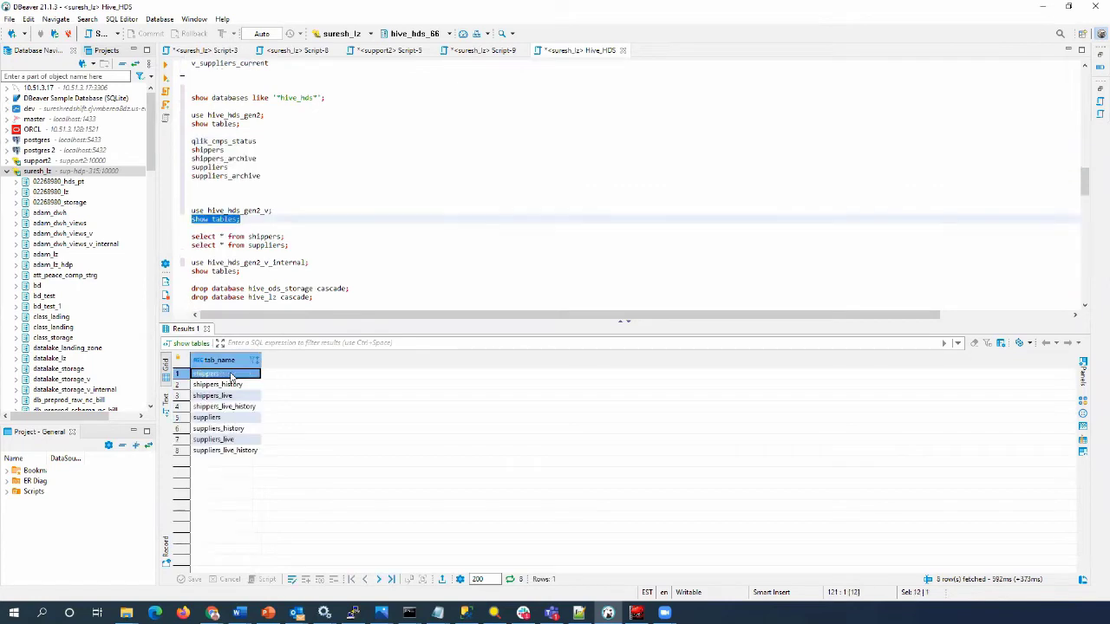
Copy the hive_hds_gen2_v names, shippers through suppliers_live_history, from the results into the script below that database's show tables statement.
left_click(241, 453, "shift")
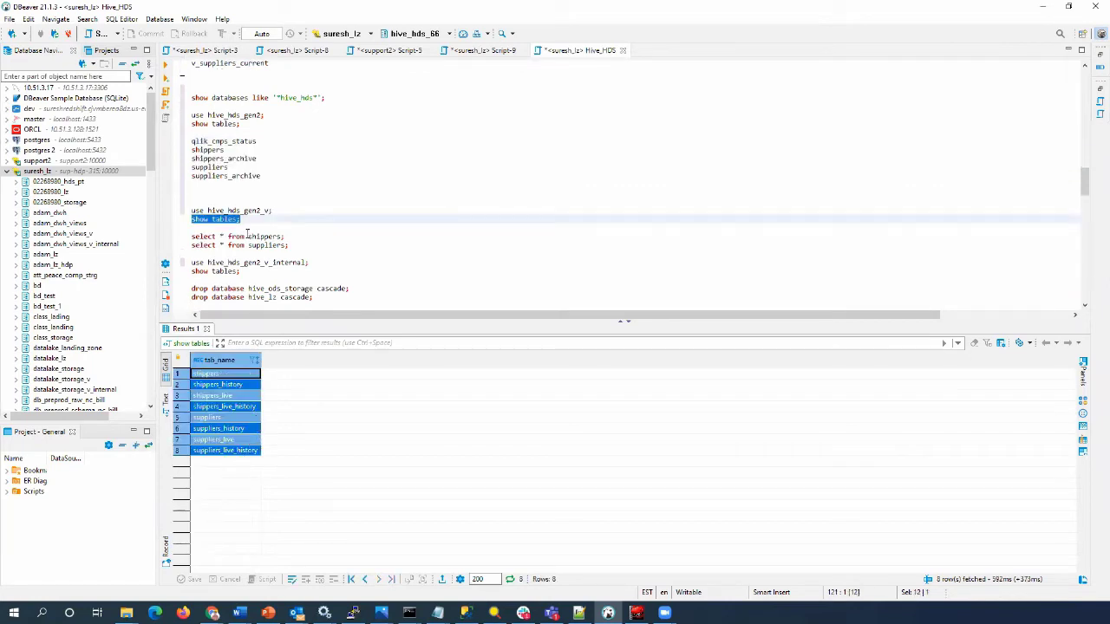
left_click(253, 218)
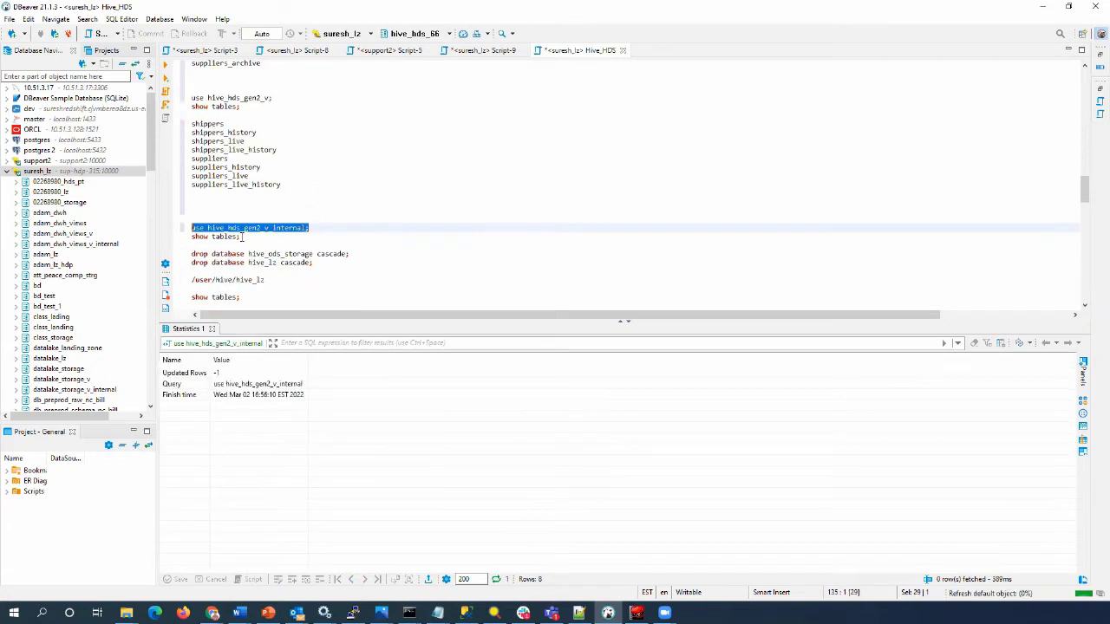
Run the show tables statement for the hive_hds_gen2_v_internal database and select the names in the results.
key("Down")
key("shift+Home")
left_click(171, 77)
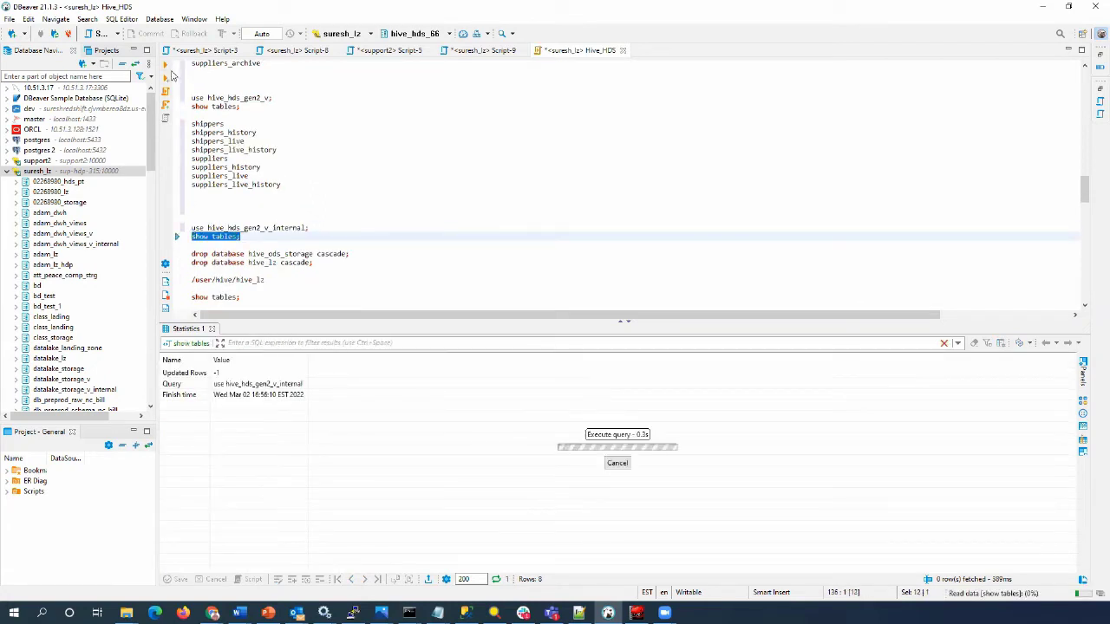
left_click_drag(224, 375, 236, 409)
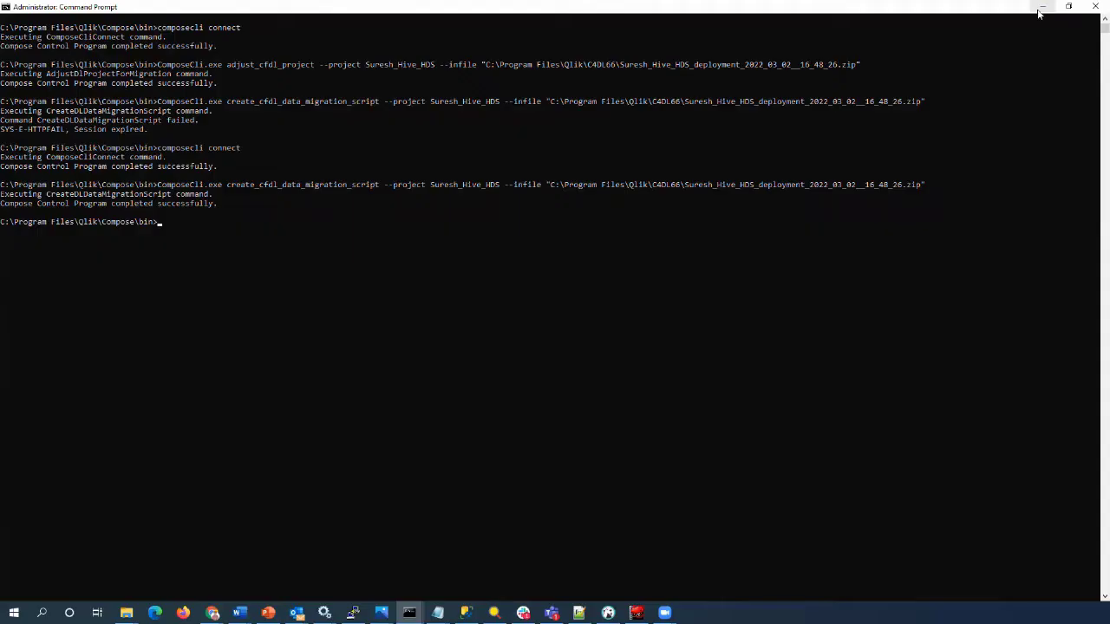
Minimize the command prompt and the migration document, return to Qlik Compose, and open the Hive HDS project's DDL scripts.
left_click(1041, 7)
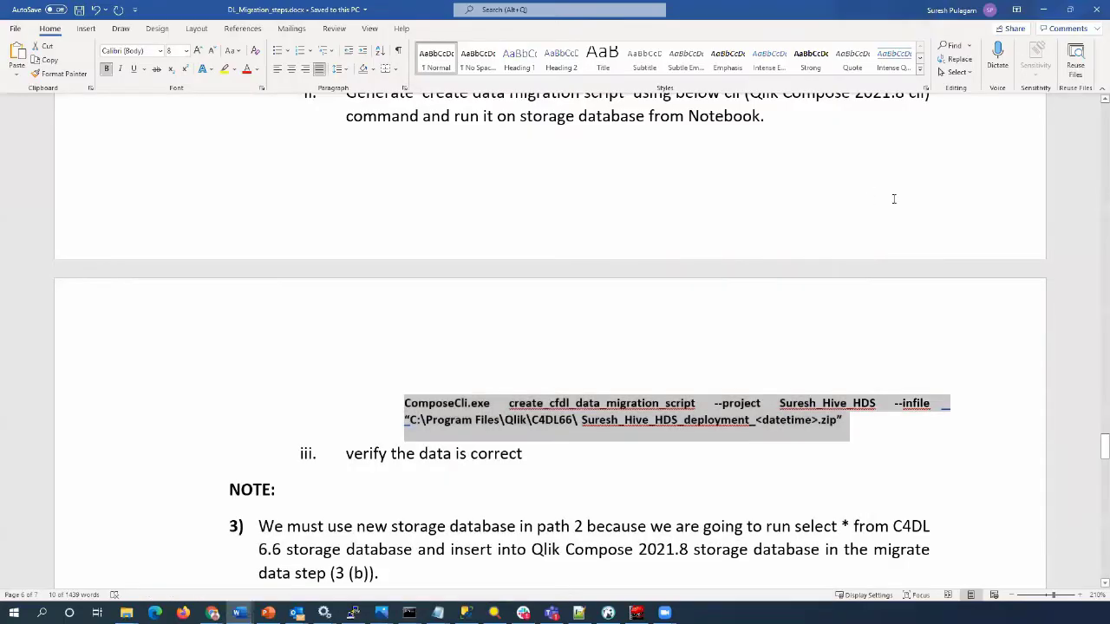
left_click(1043, 10)
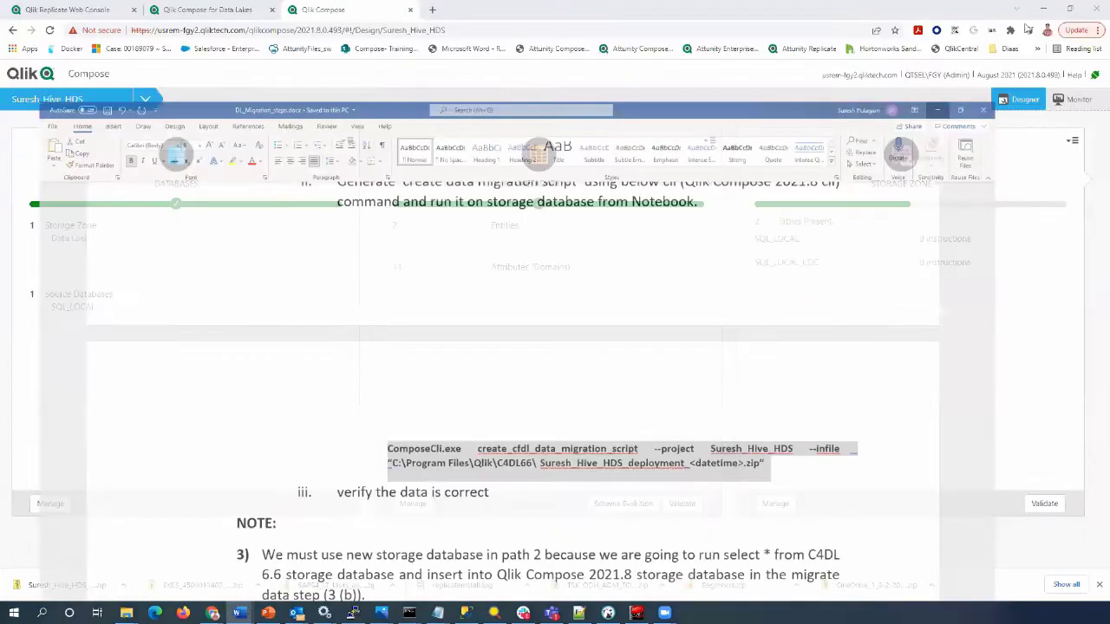
left_click(145, 100)
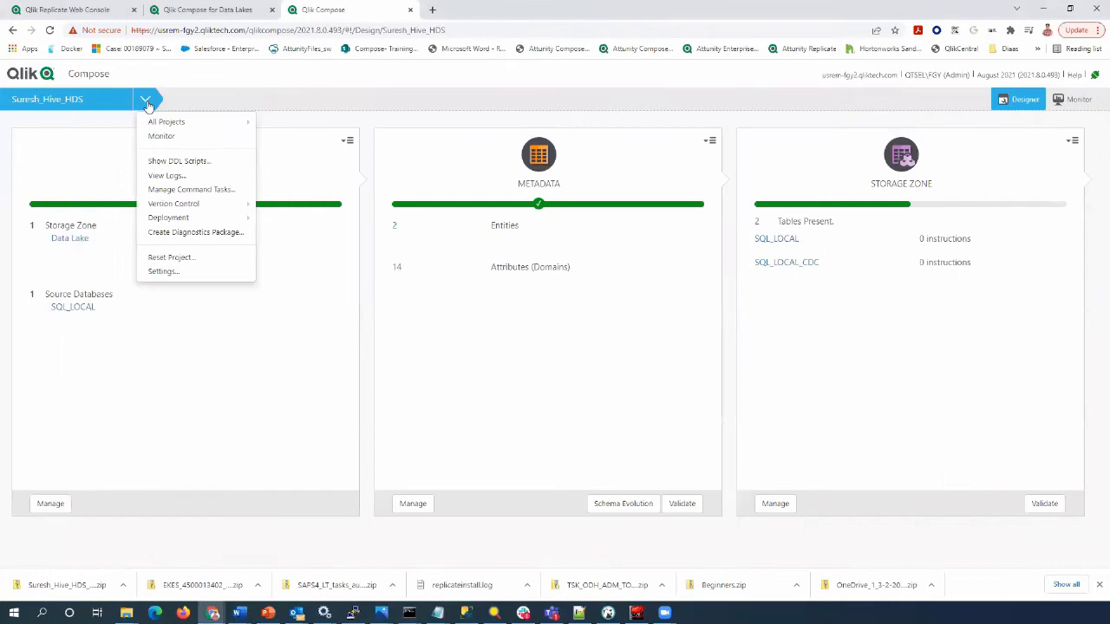
left_click(179, 161)
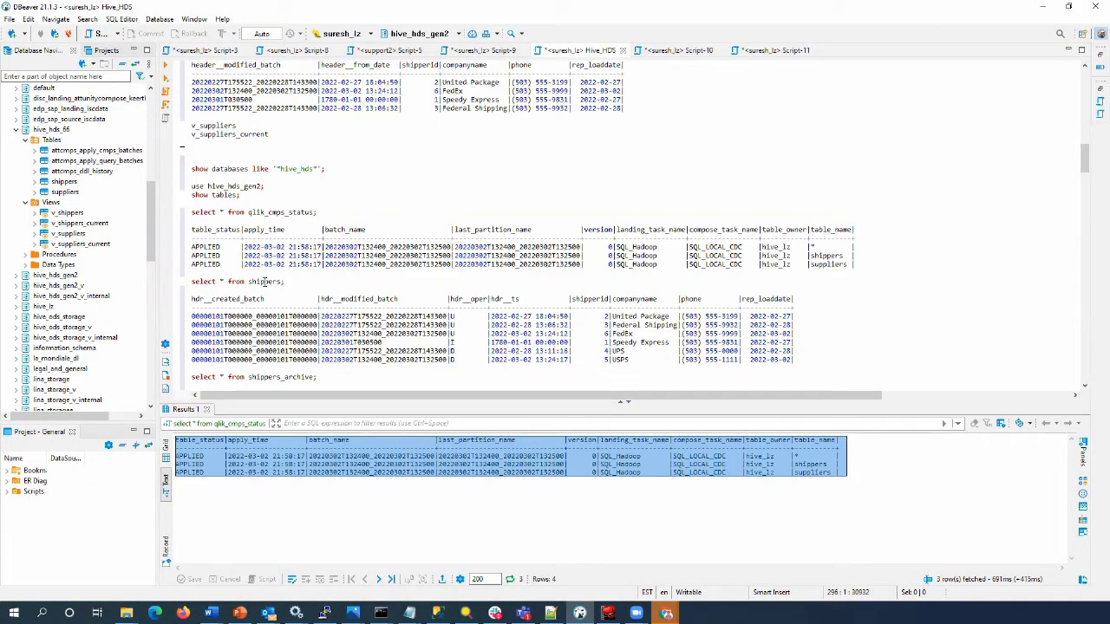
Review the hive_hds_gen2 query results for shippers and shippers_archive recorded in DBeaver's Hive_HDS script, and highlight the shippers rows.
scroll(287, 378, "down", 4)
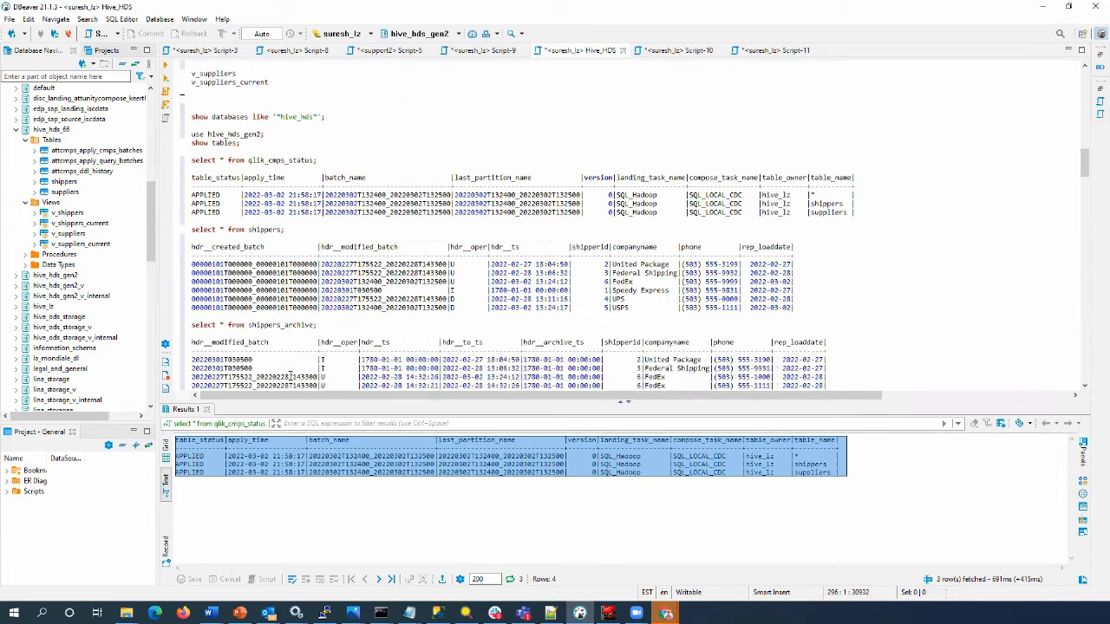
scroll(288, 368, "down", 3)
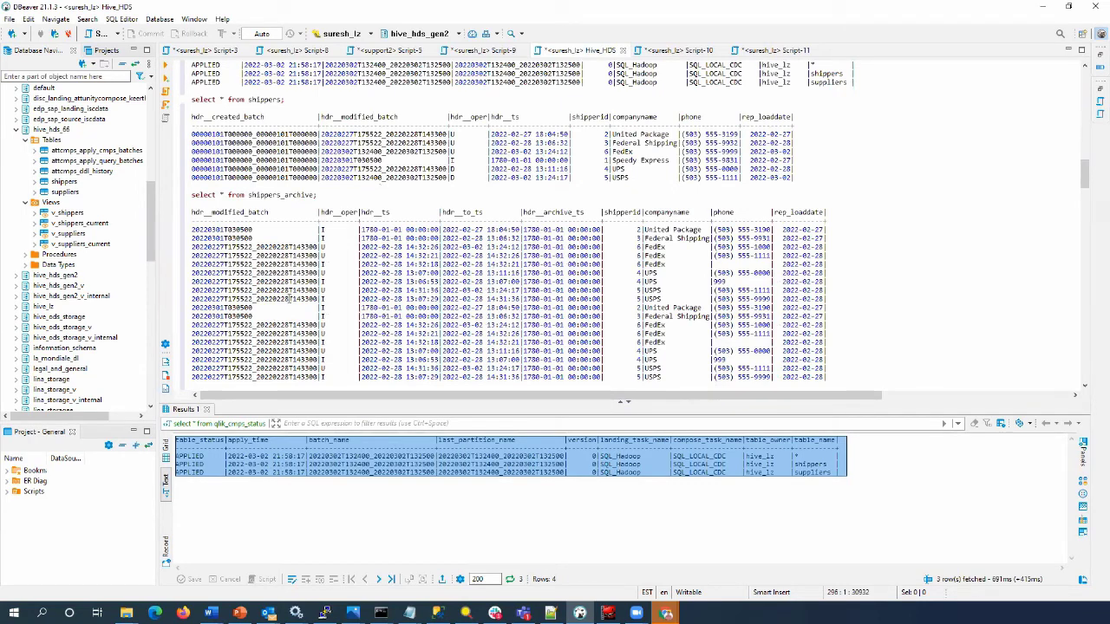
left_click_drag(801, 176, 151, 116)
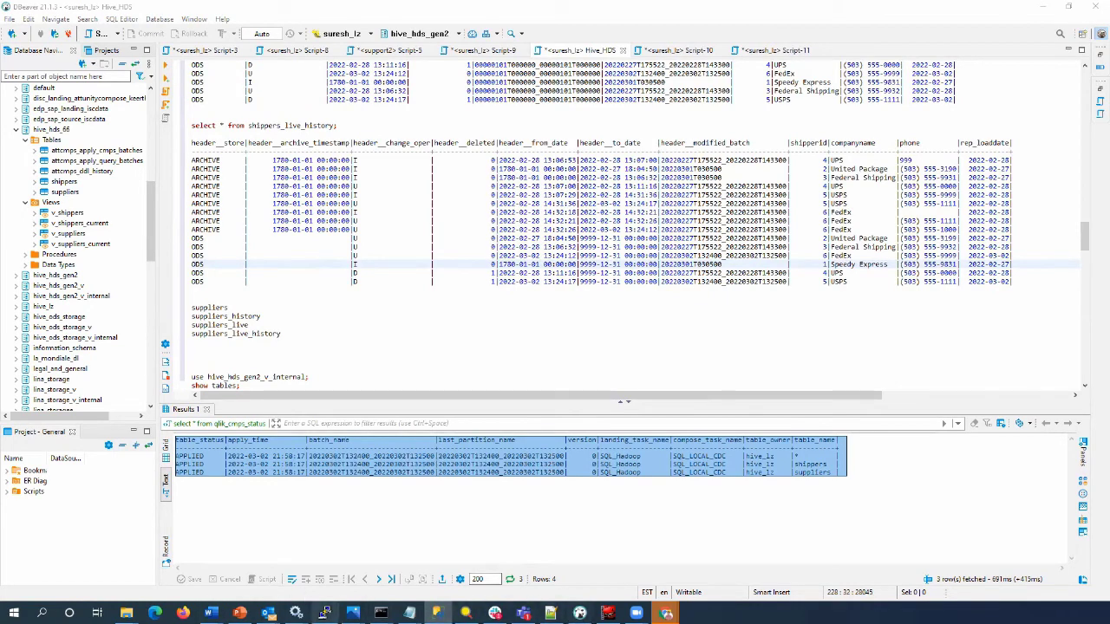
Check the SQL_Hadoop task's applied changes in Qlik Replicate and return to the Hive_HDS script in DBeaver.
mouse_move(666, 613)
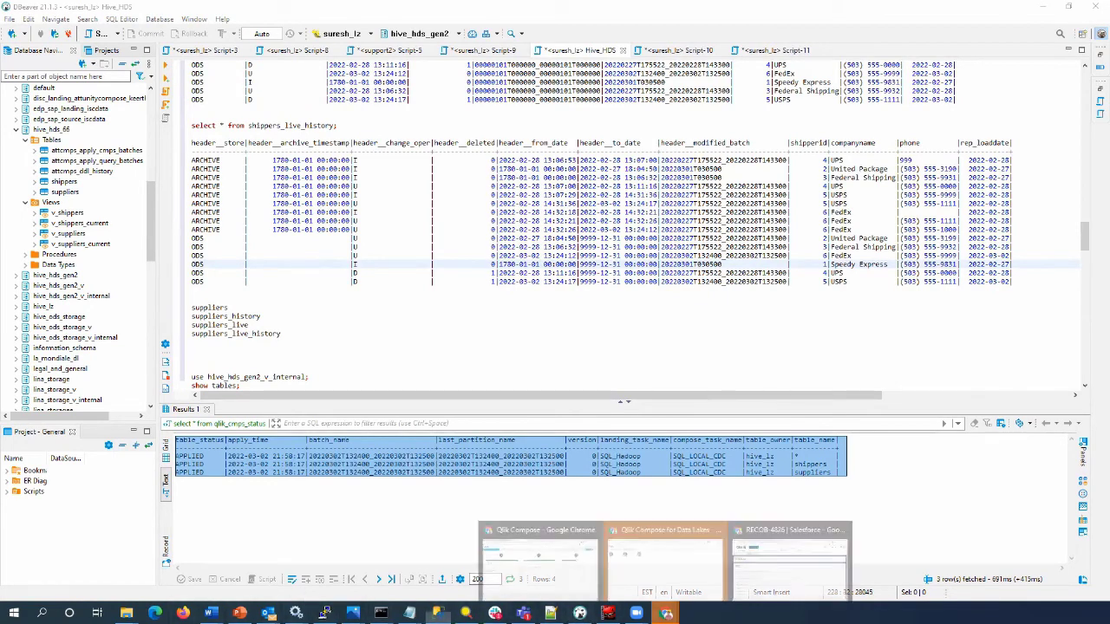
left_click(509, 526)
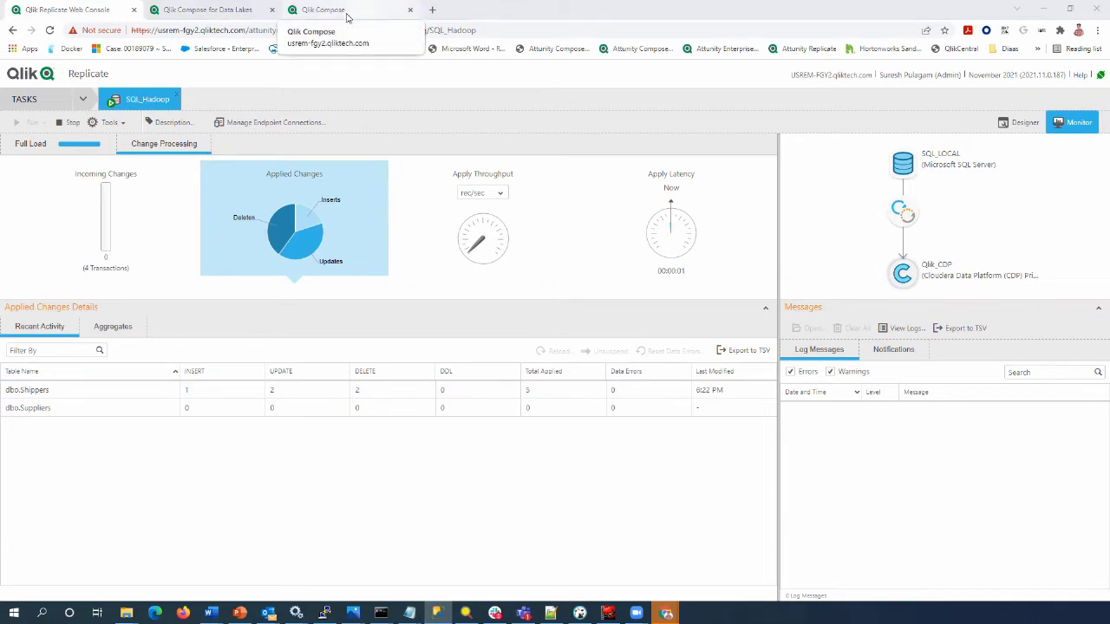
left_click(580, 613)
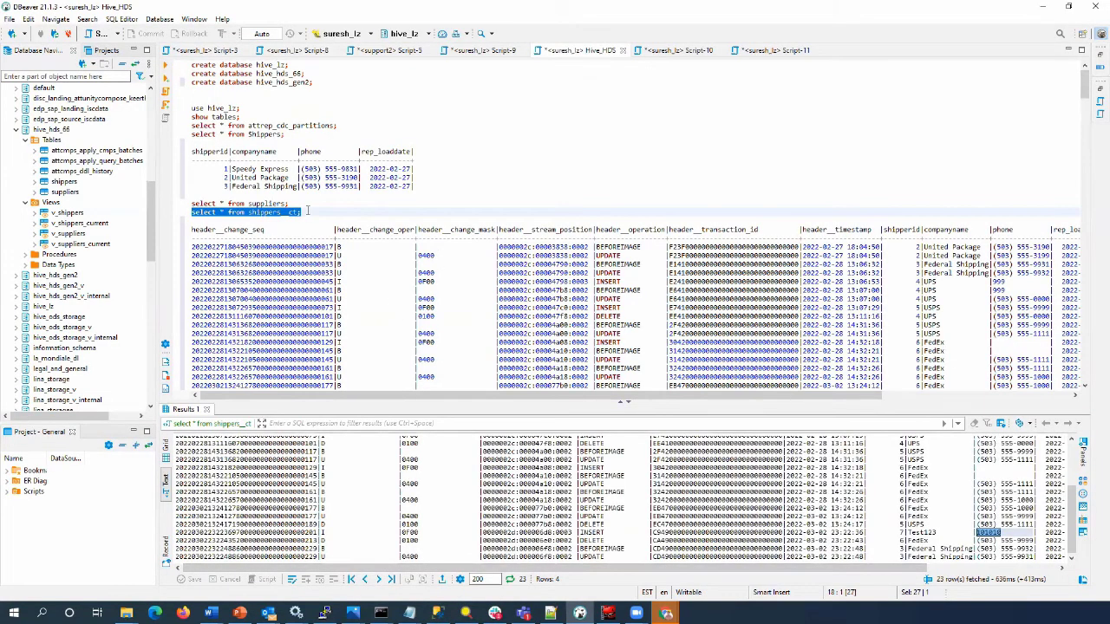
Run the use hive_hds_66 statement to make that database the active one.
scroll(307, 211, "down", 3)
scroll(302, 215, "down", 3)
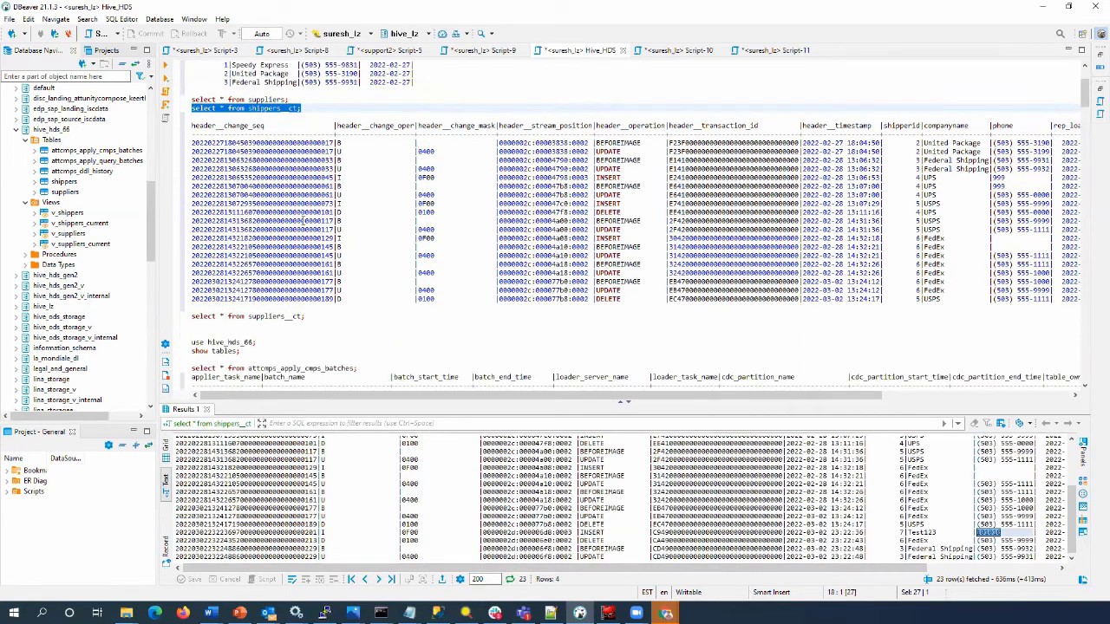
scroll(298, 264, "down", 4)
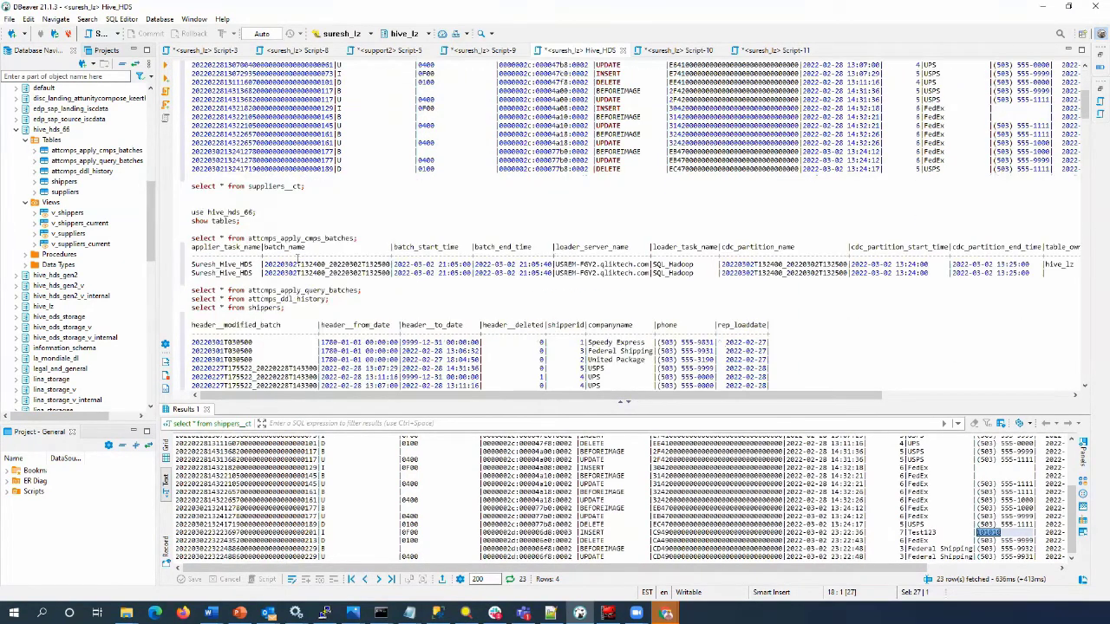
left_click_drag(257, 186, 191, 186)
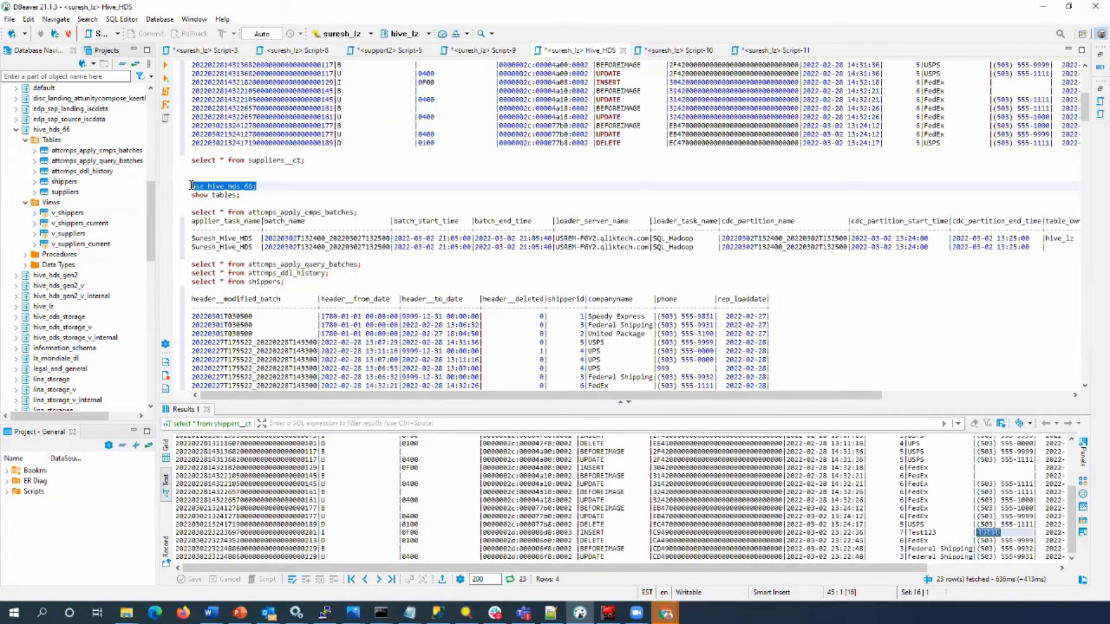
left_click(166, 69)
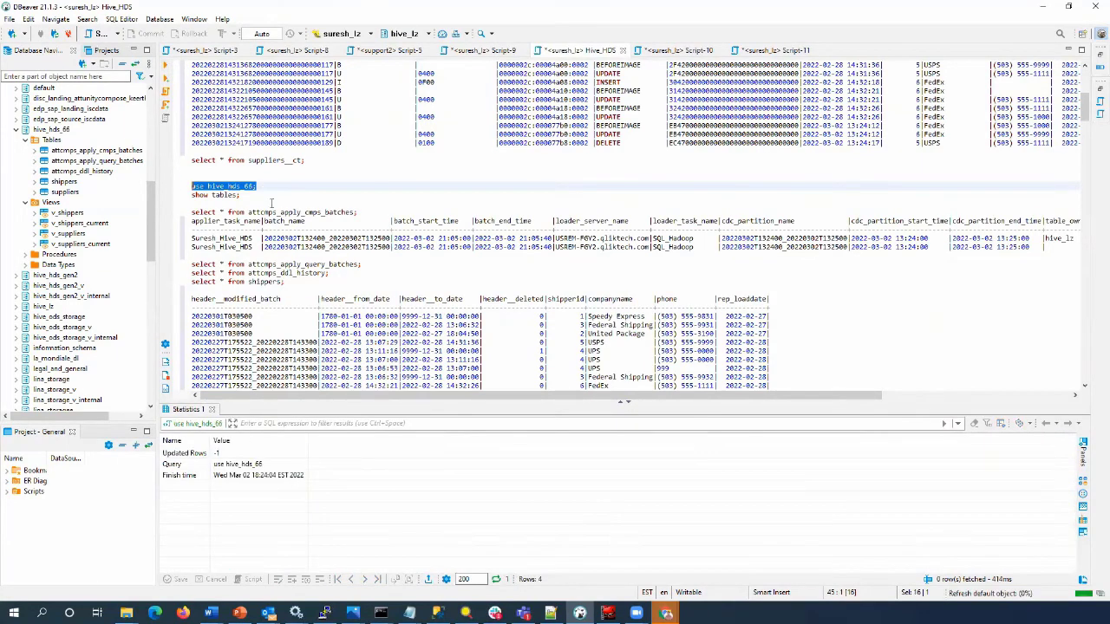
Run select * from shippers on hive_hds_66 and enlarge the results area to compare its rows with the recorded output.
scroll(289, 255, "down", 1)
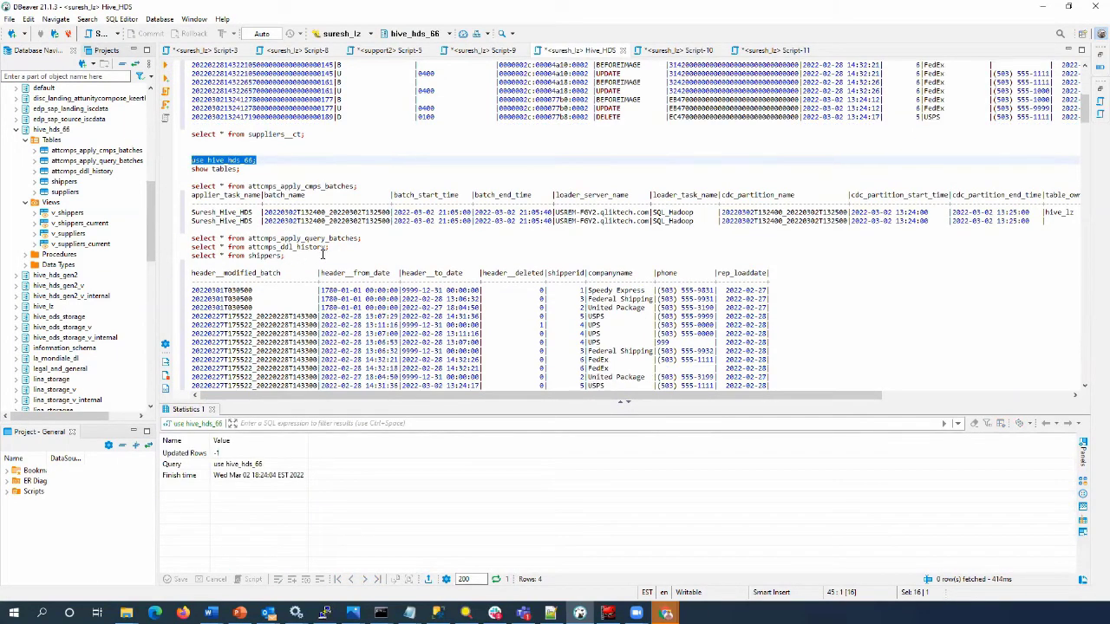
left_click_drag(291, 255, 191, 255)
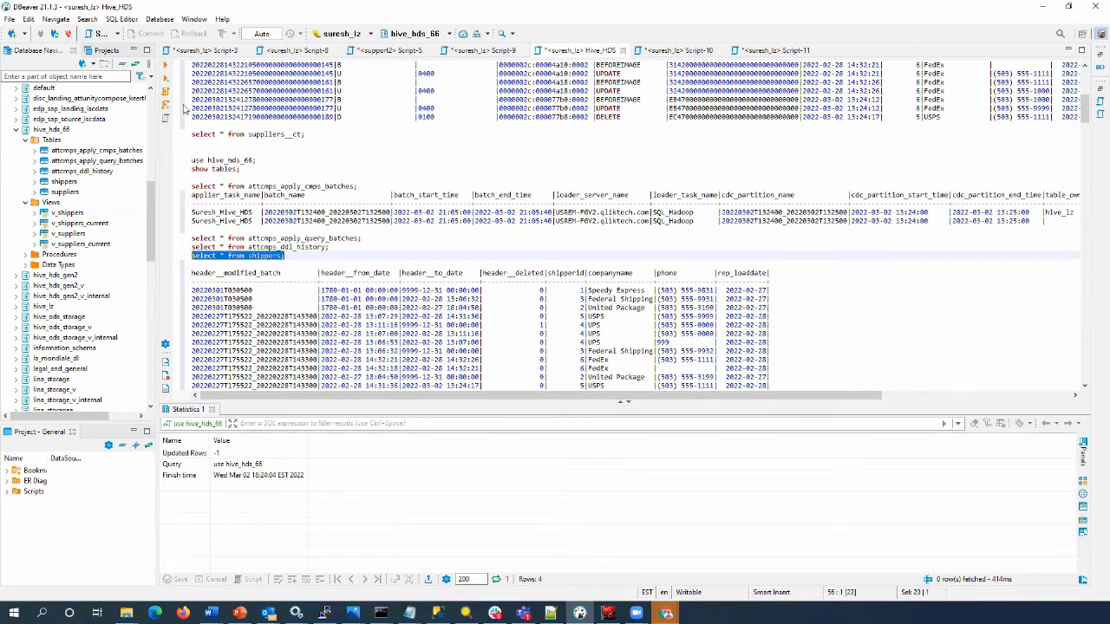
left_click(167, 69)
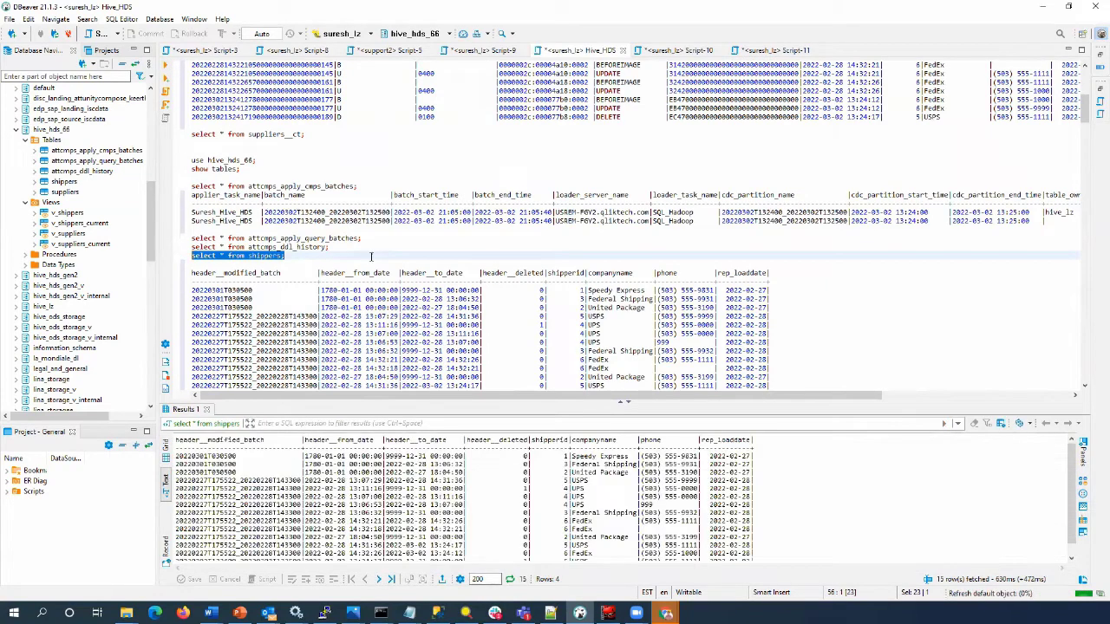
scroll(449, 346, "down", 1)
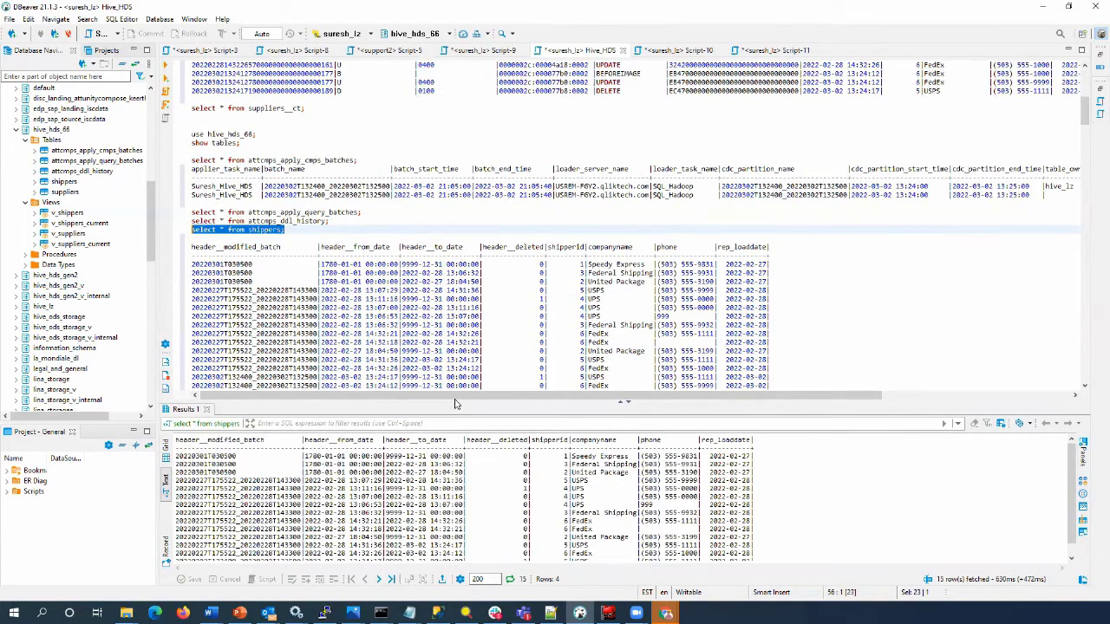
scroll(458, 402, "down", 2)
left_click_drag(458, 401, 472, 367)
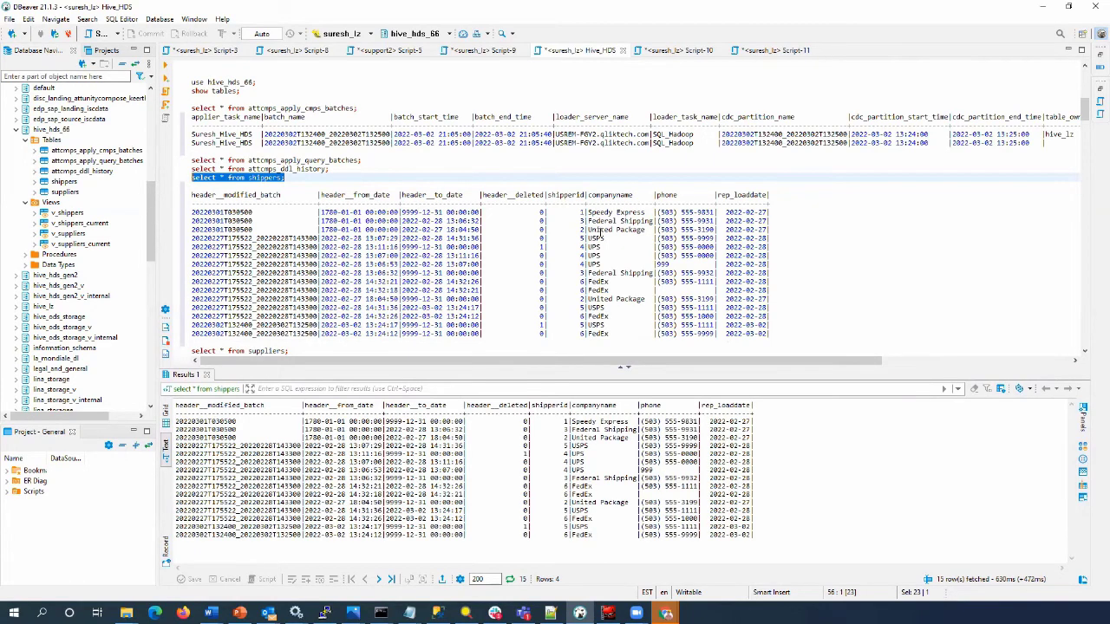
Run select * from v_shippers and compare its rows with the output recorded in the script.
scroll(289, 243, "down", 4)
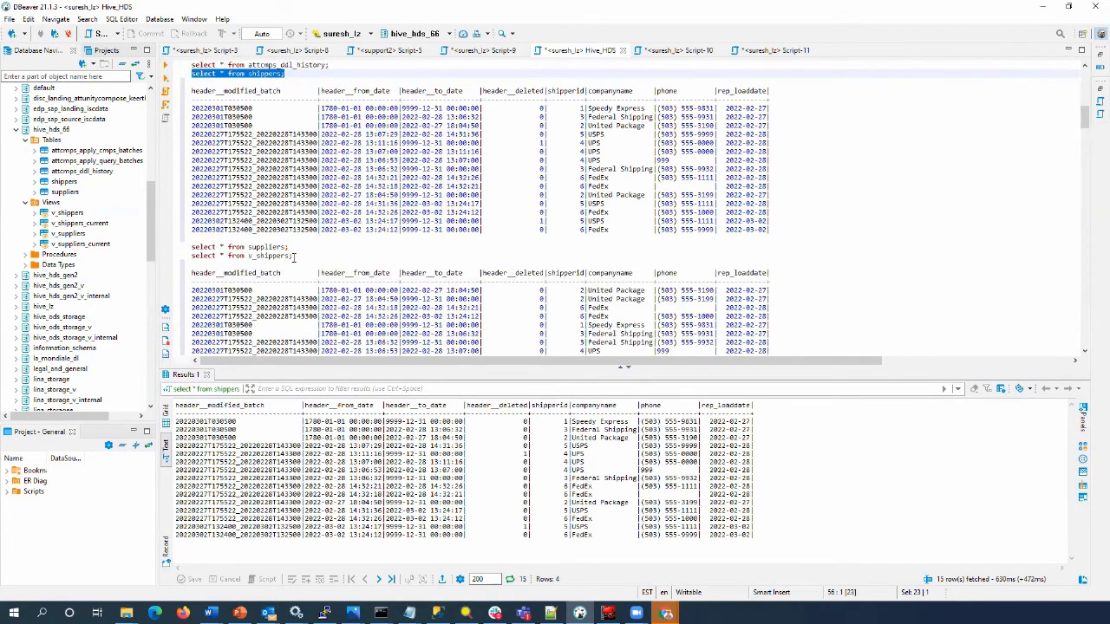
left_click_drag(294, 257, 190, 256)
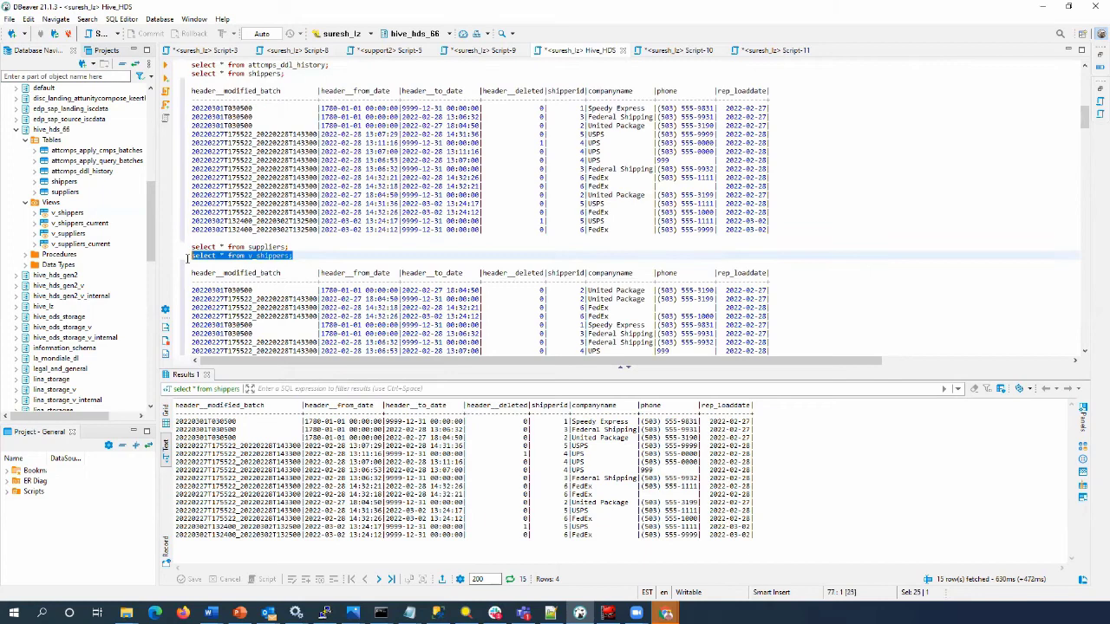
left_click(166, 67)
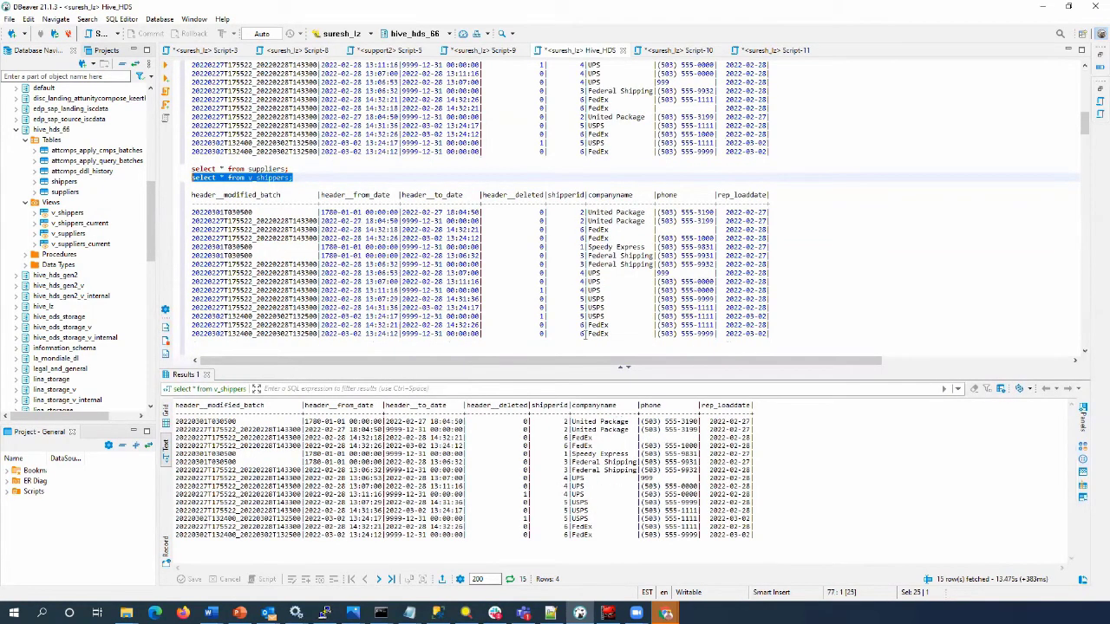
scroll(302, 246, "down", 8)
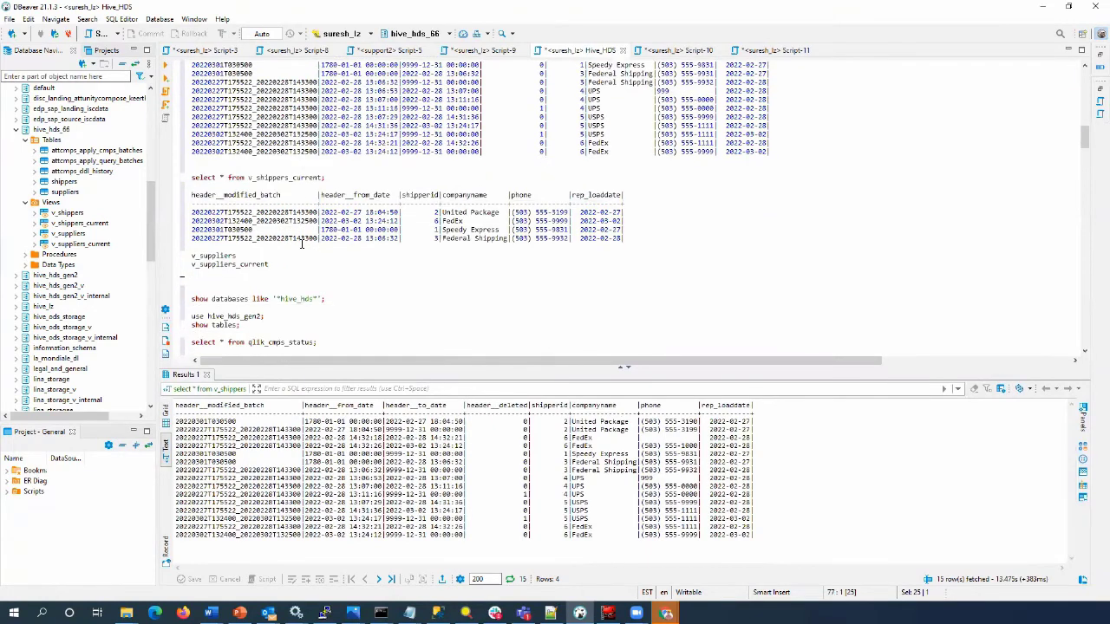
Run use hive_hds_gen2 to make that database active, and run select * from shippers on it.
scroll(302, 244, "down", 4)
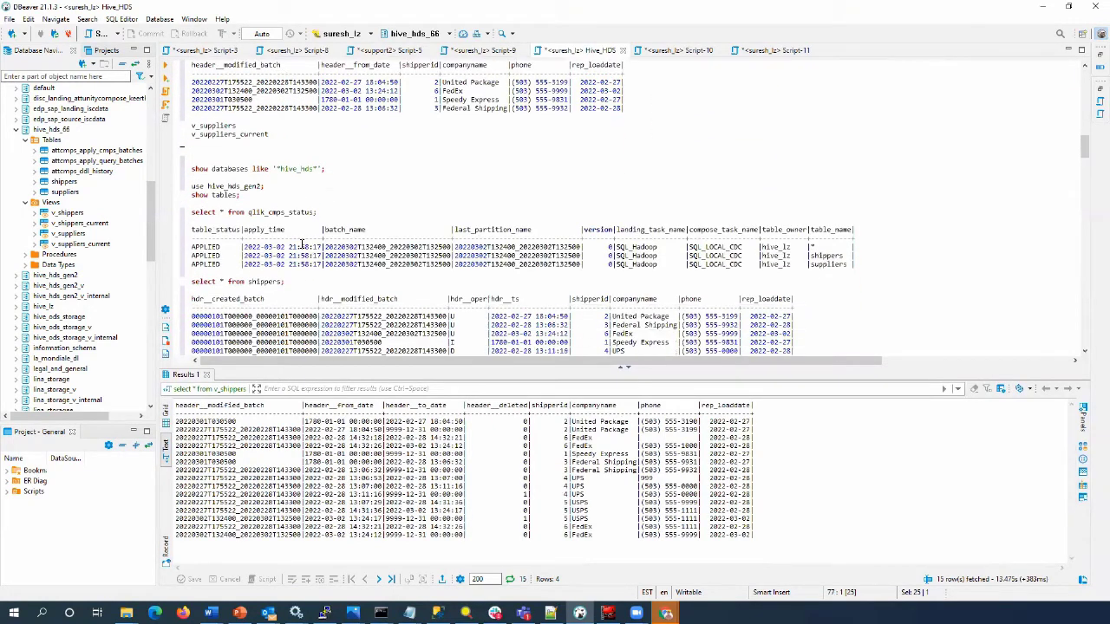
scroll(302, 245, "down", 2)
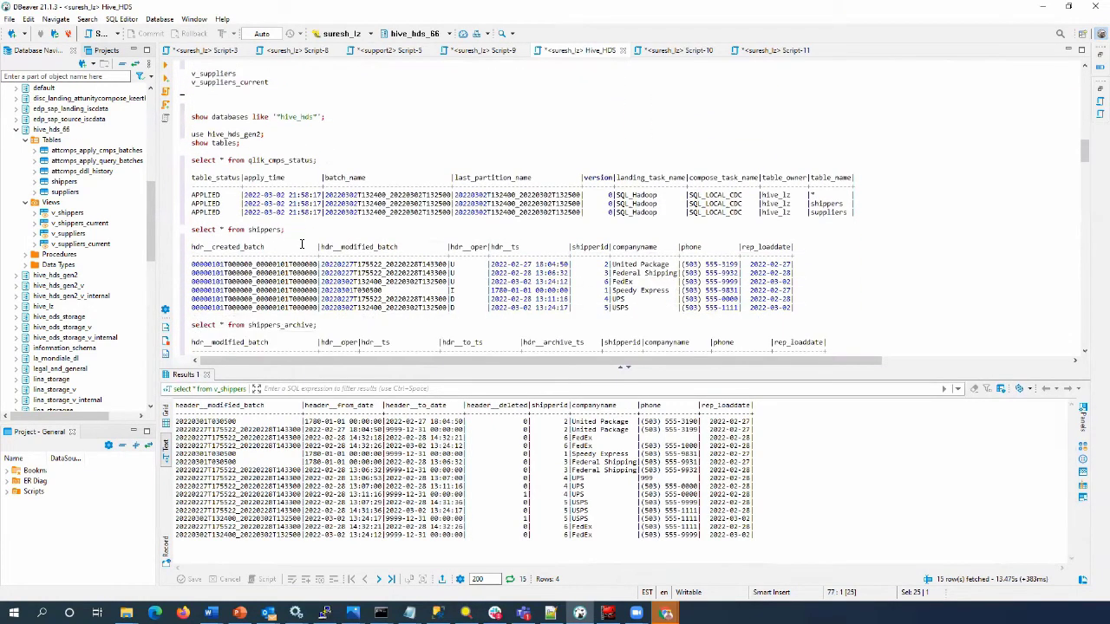
scroll(286, 237, "down", 1)
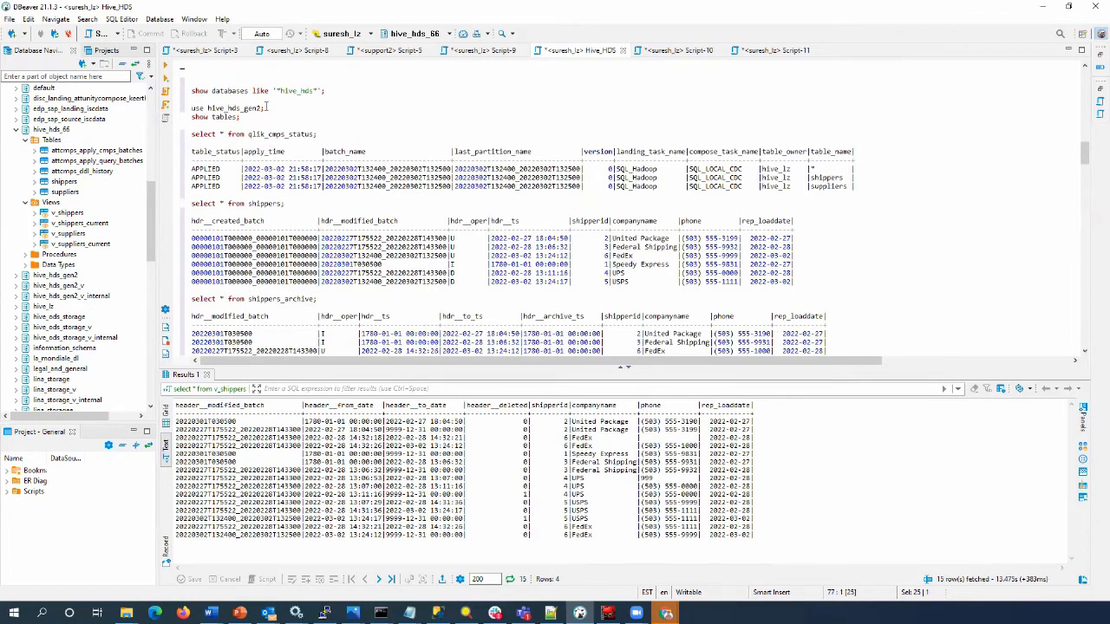
left_click_drag(264, 108, 192, 108)
left_click(166, 66)
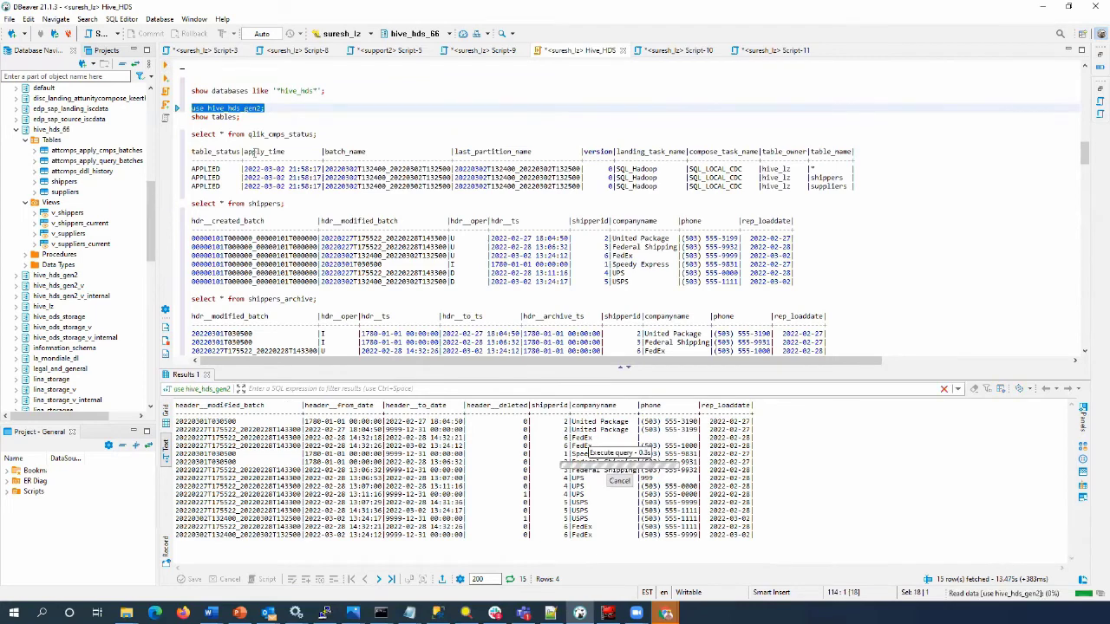
left_click_drag(286, 203, 192, 203)
left_click(166, 66)
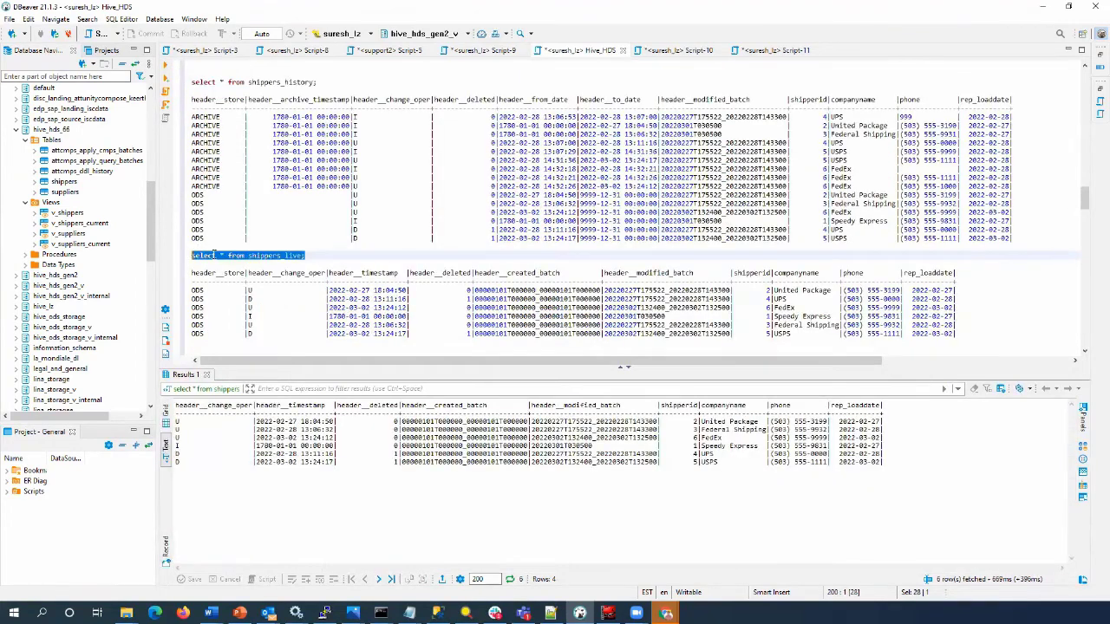
Run select * from shippers_live on hive_hds_gen2_v and examine the CT rows' change operation, company name and batch columns.
left_click(166, 66)
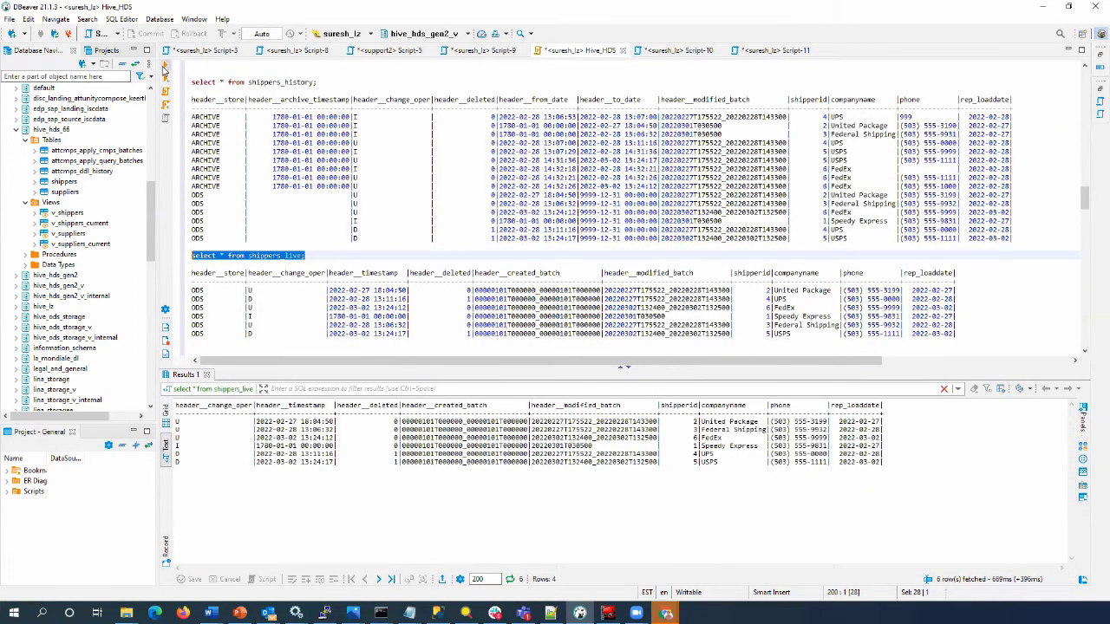
scroll(330, 224, "down", 1)
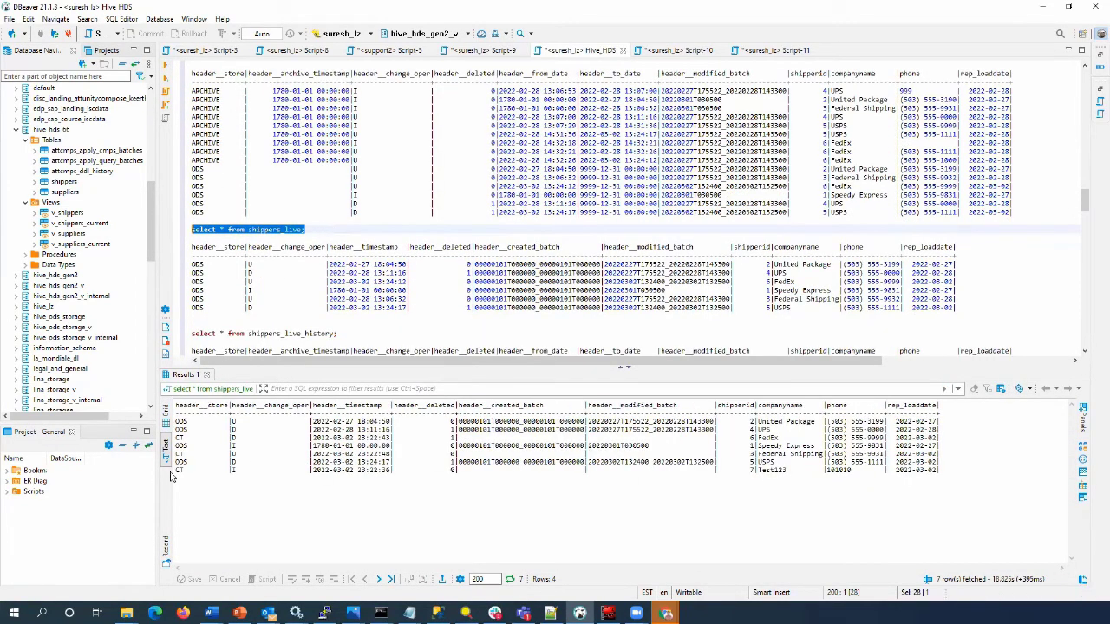
left_click_drag(221, 438, 249, 470)
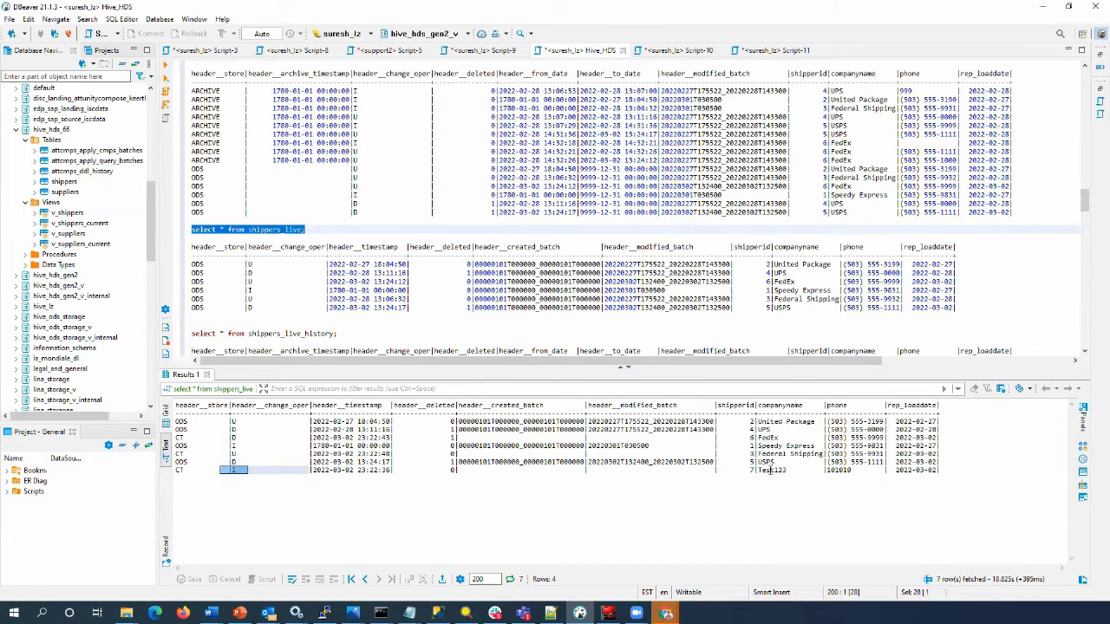
left_click_drag(759, 470, 790, 472)
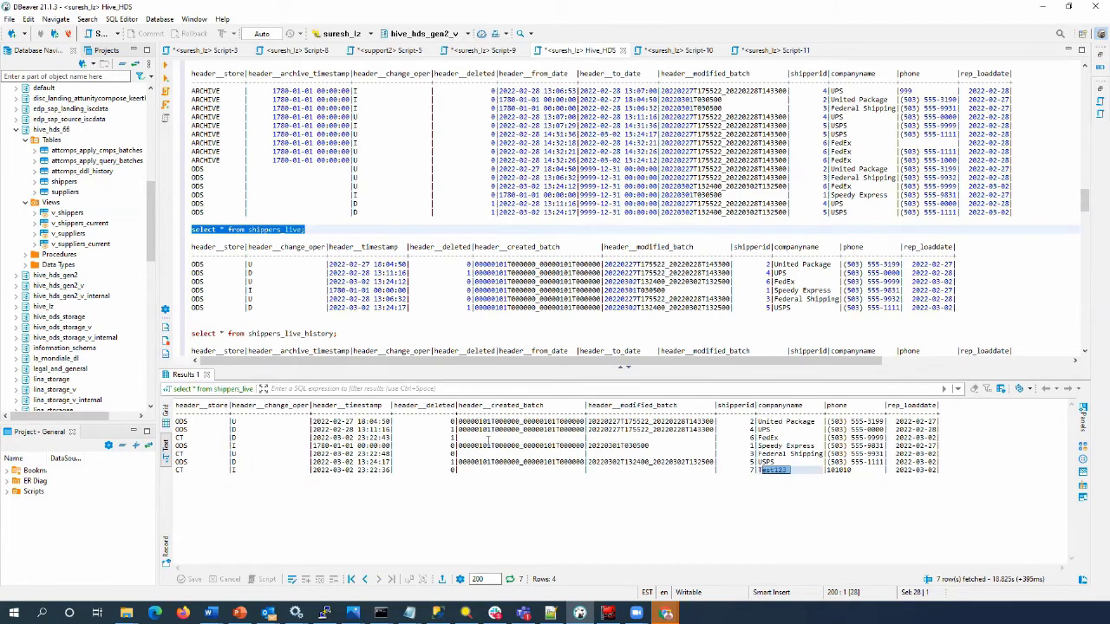
left_click_drag(482, 443, 637, 440)
left_click_drag(556, 455, 612, 473)
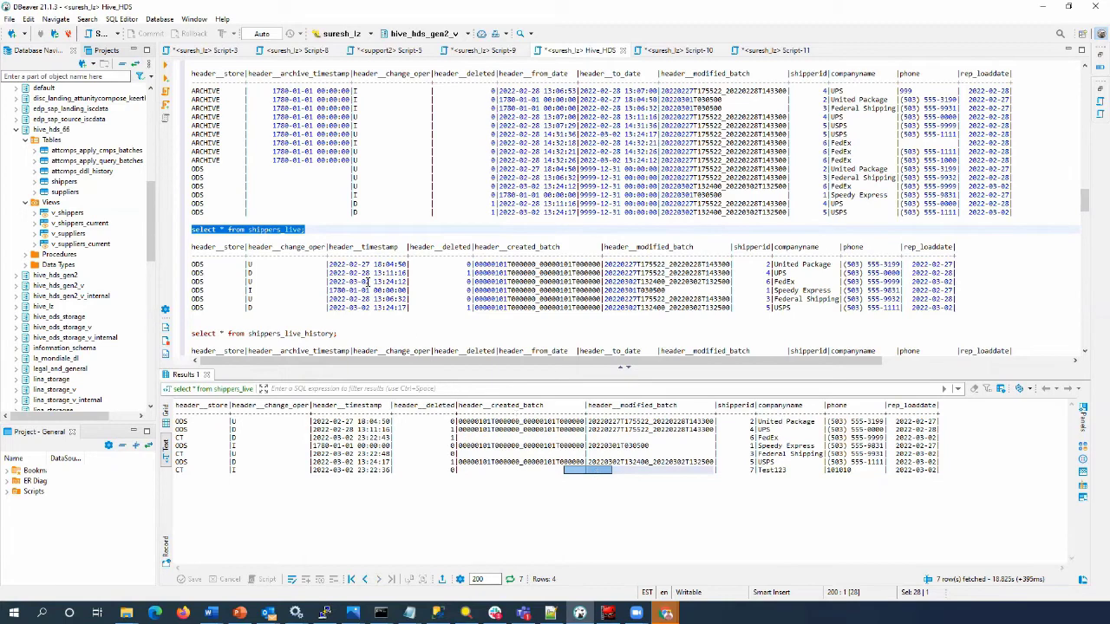
Run select * from shippers_live_history and check the header__store values of its CT rows against the recorded output.
scroll(326, 308, "down", 4)
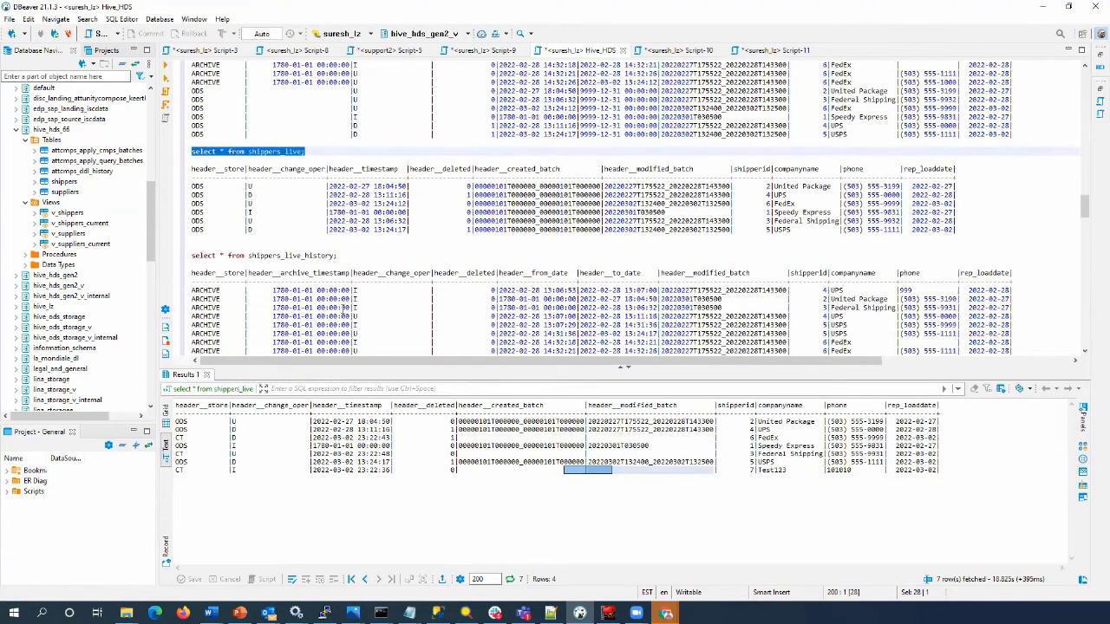
left_click_drag(340, 230, 184, 230)
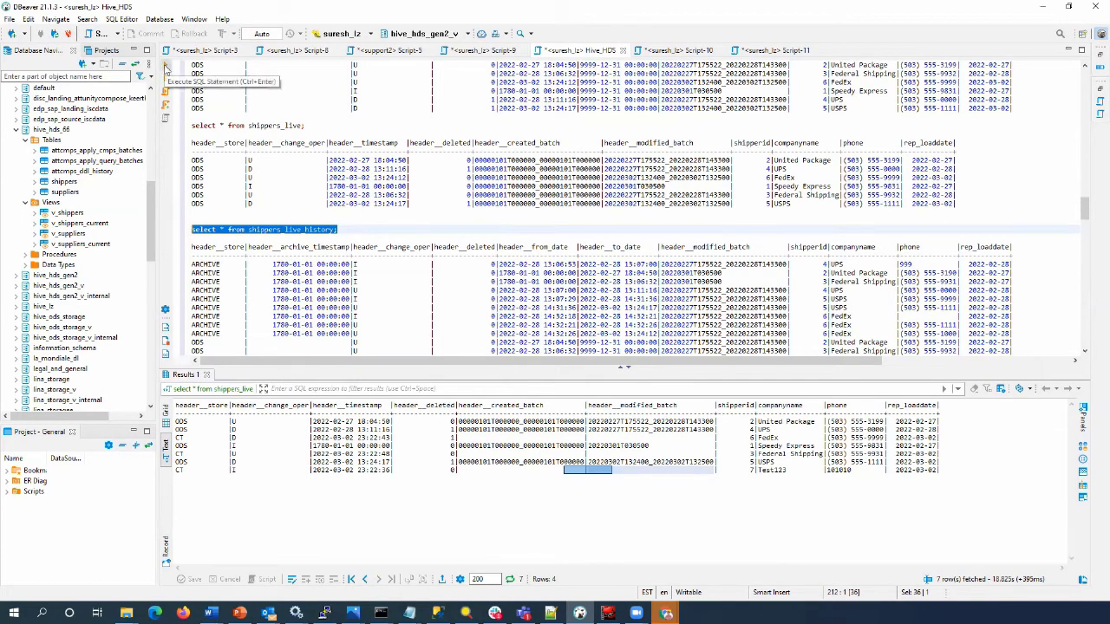
left_click(166, 66)
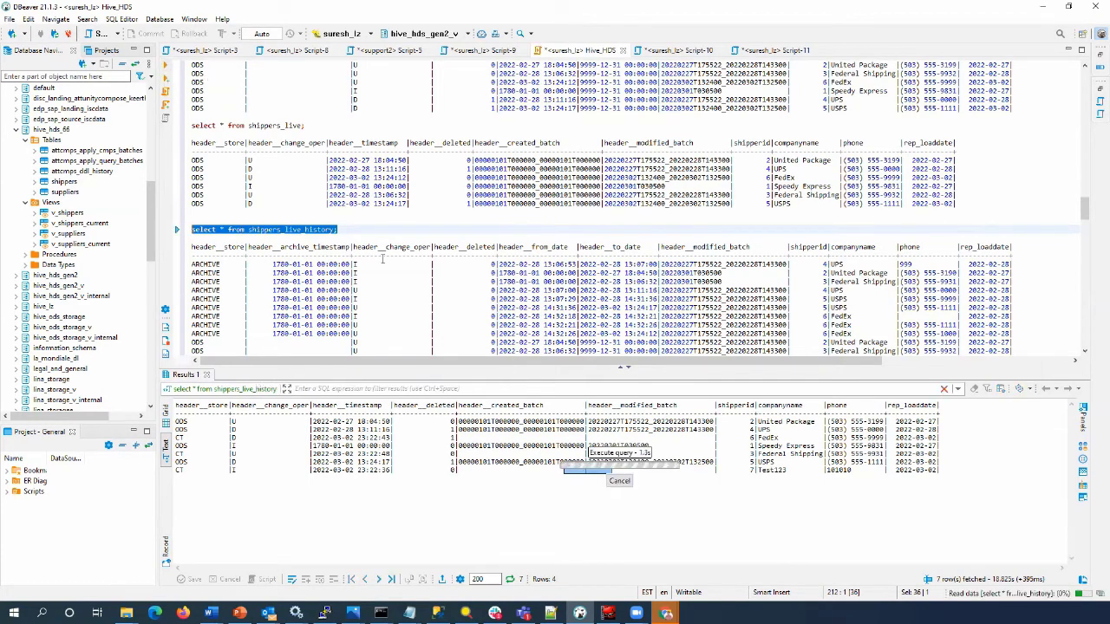
scroll(382, 260, "down", 3)
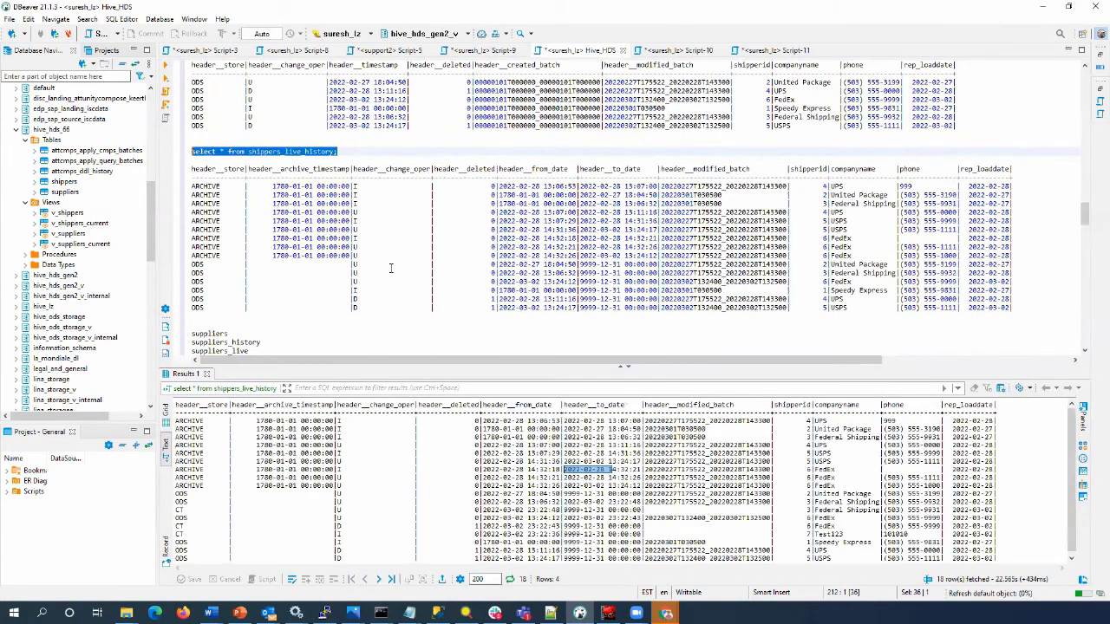
left_click(190, 511)
left_click(180, 525)
left_click(180, 533)
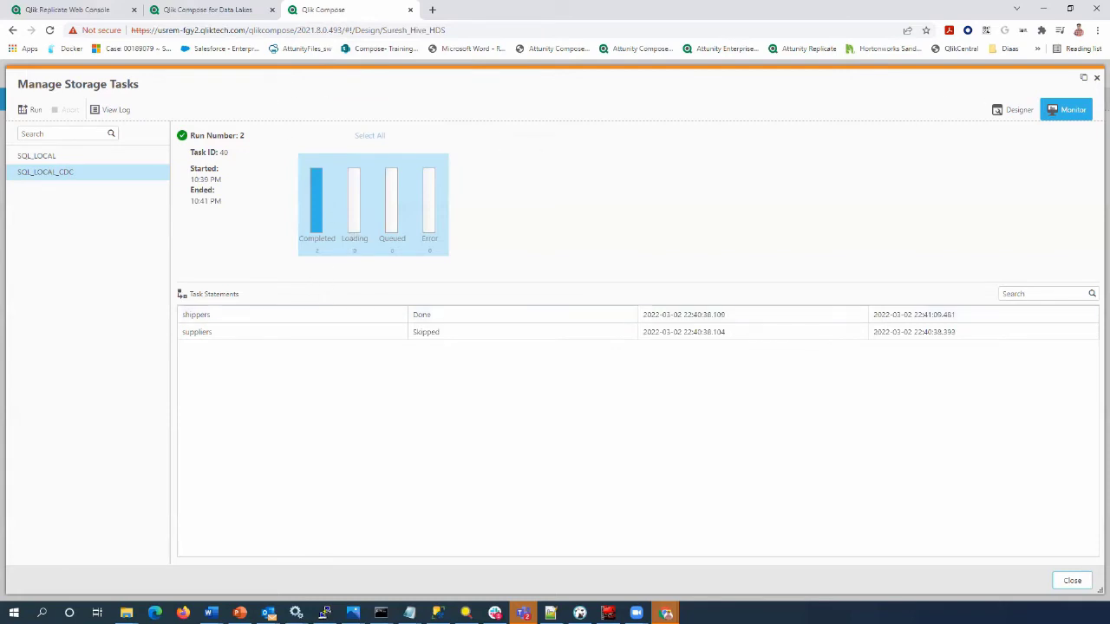
Switch to DBeaver, maximize its window, check the hdr__oper values of the pending changes, and rerun select * from shippers_live_changes.
left_click(581, 613)
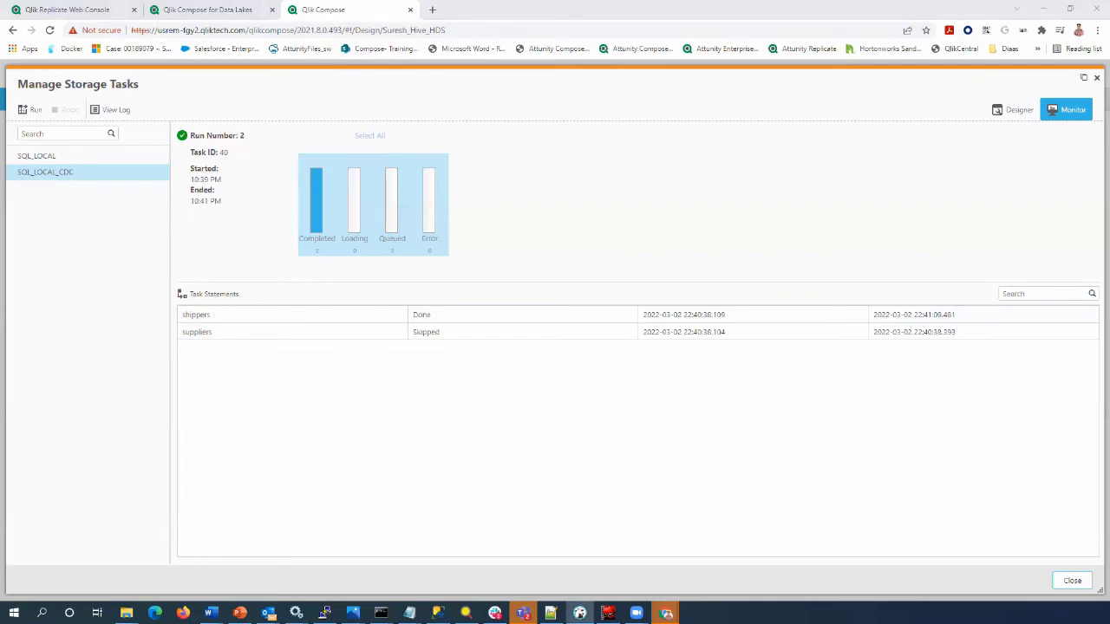
left_click_drag(1109, 119, 750, 129)
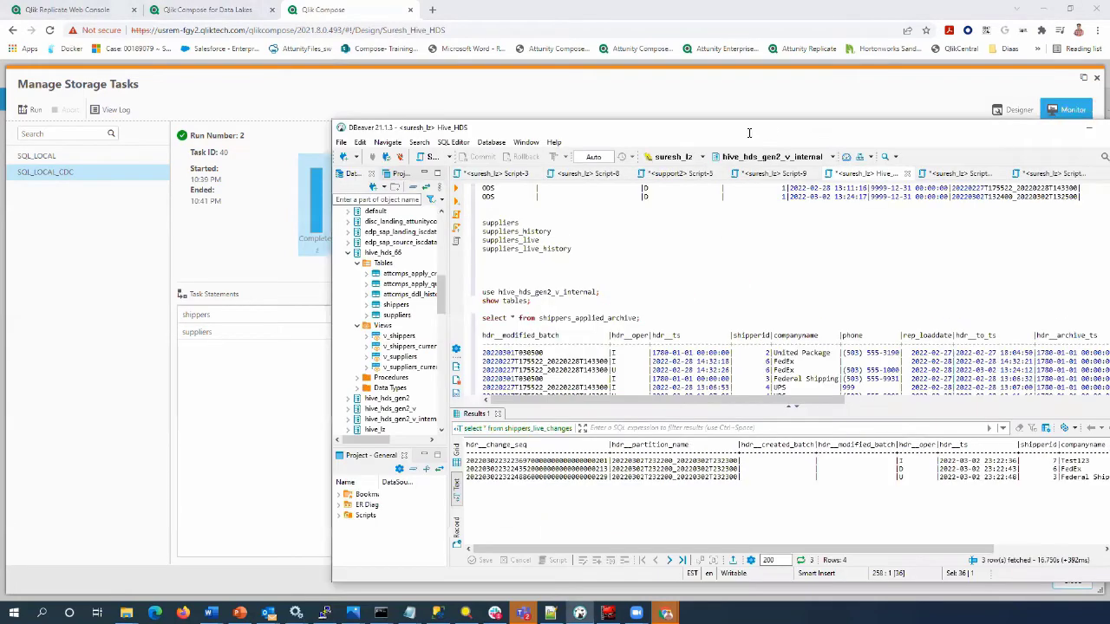
double_click(750, 129)
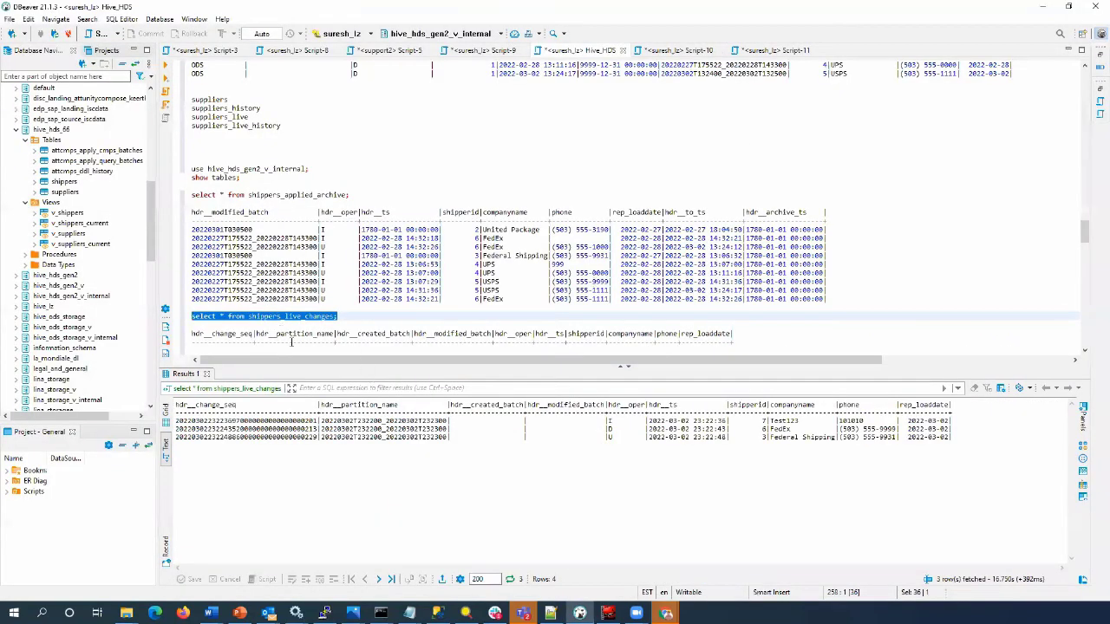
left_click_drag(346, 316, 184, 316)
left_click_drag(615, 422, 599, 436)
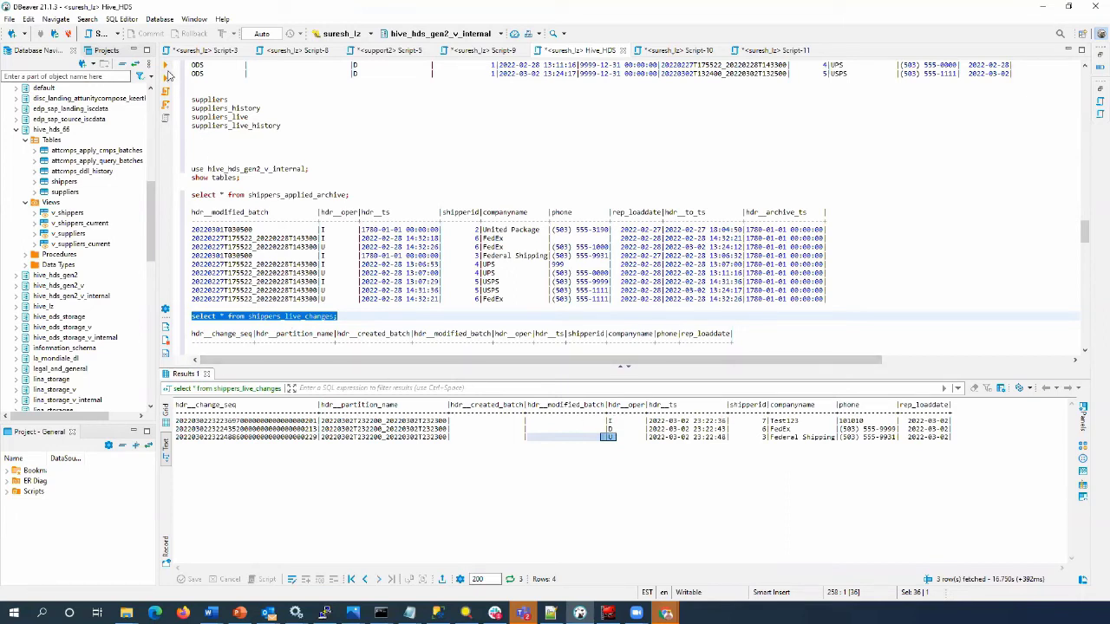
key("ctrl+Return")
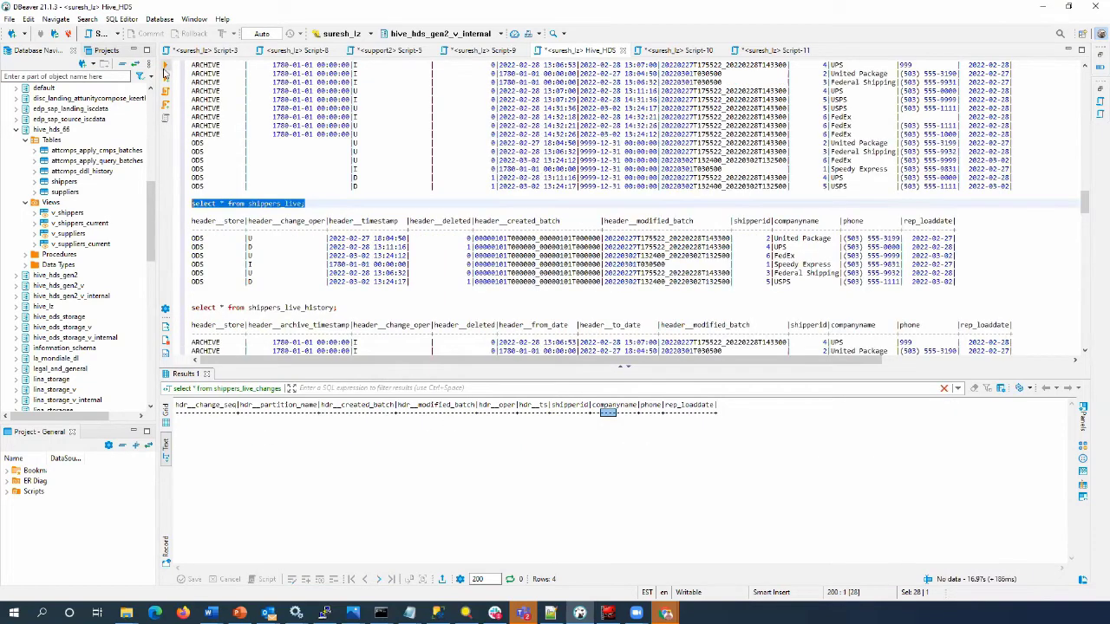
Try to run select * from shippers_live, and run use hive_hds_gen2_v to make that database active.
key("ctrl+Return")
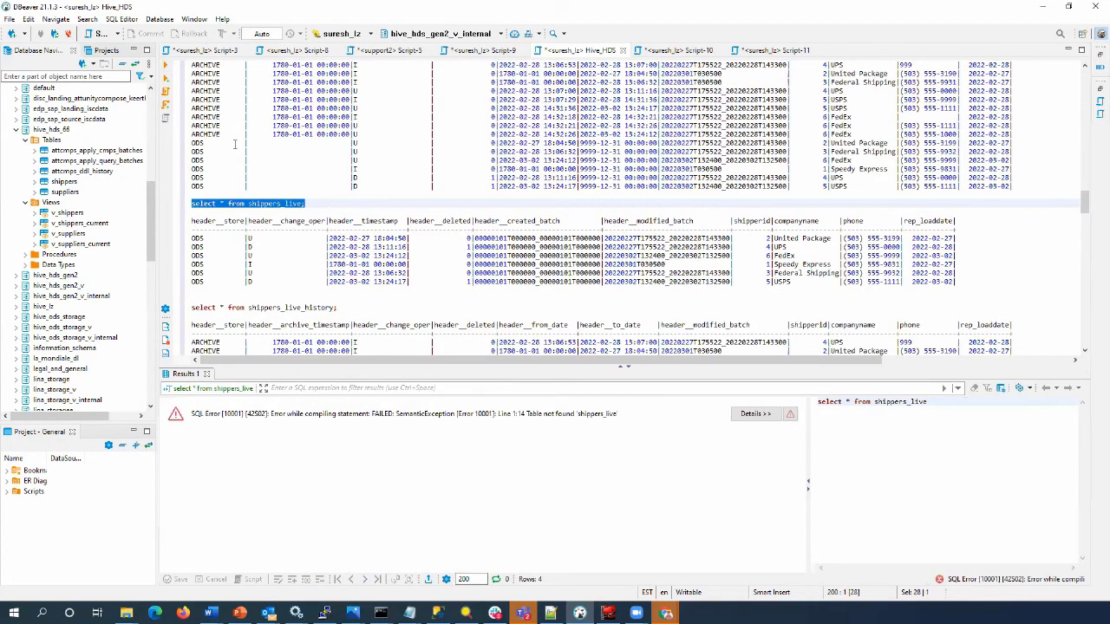
scroll(234, 143, "up", 20)
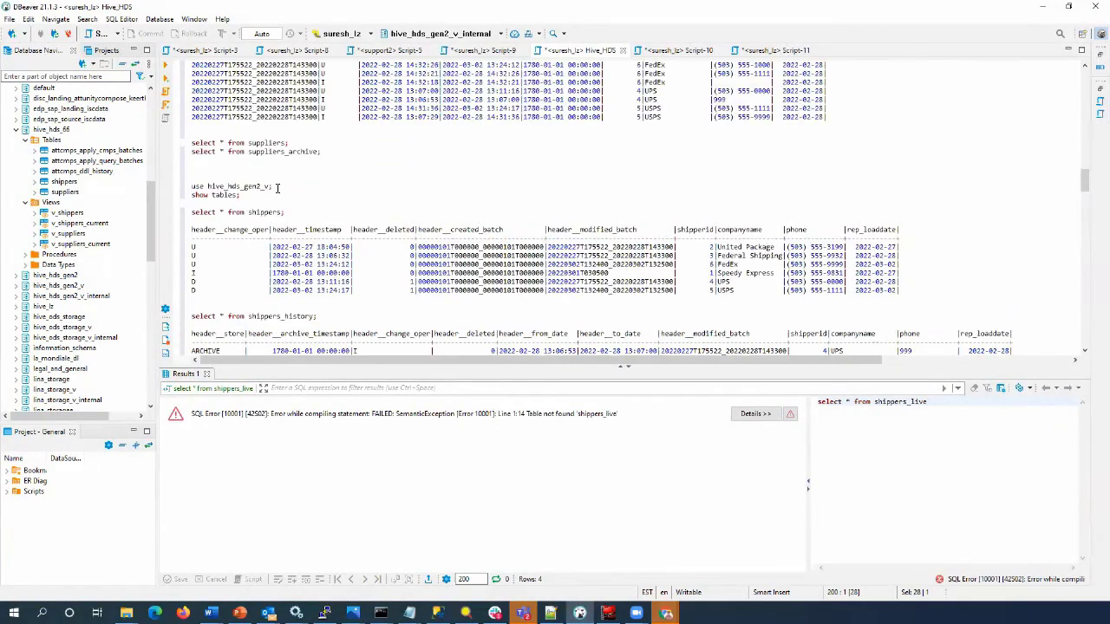
left_click_drag(277, 187, 191, 188)
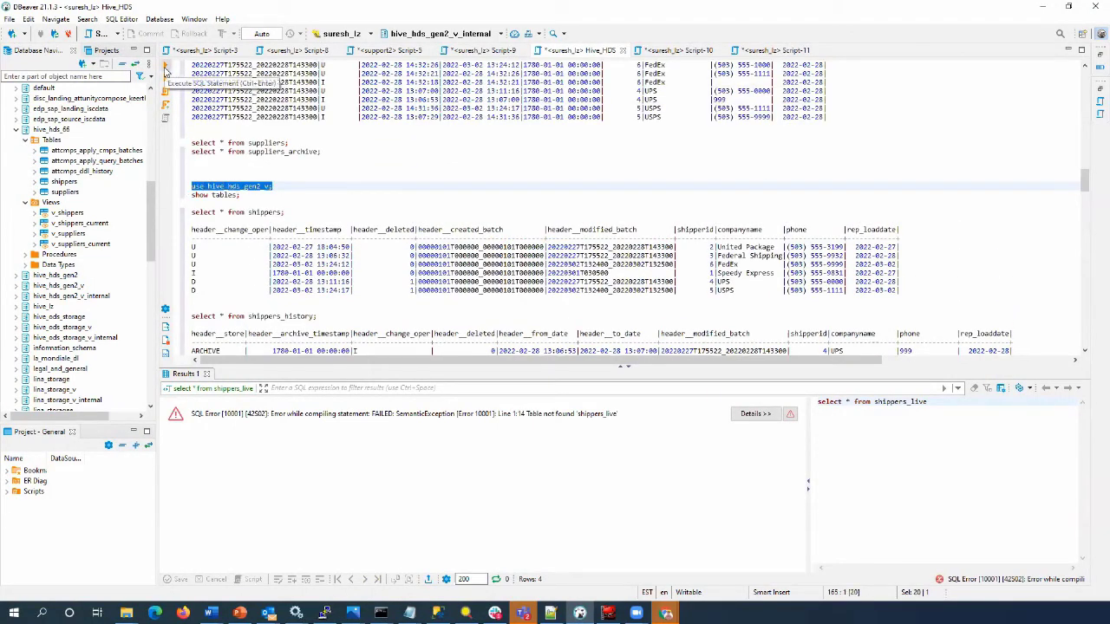
left_click(165, 67)
Run select * from shippers_history and check the company name and header__store of the Test123 row.
scroll(244, 206, "down", 1)
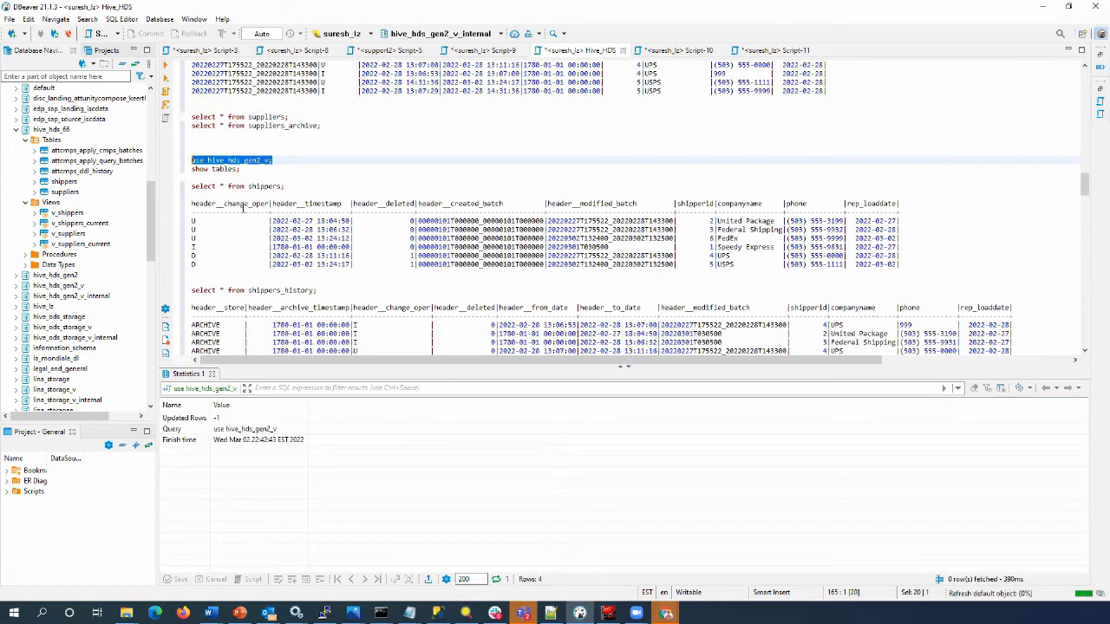
scroll(244, 206, "down", 2)
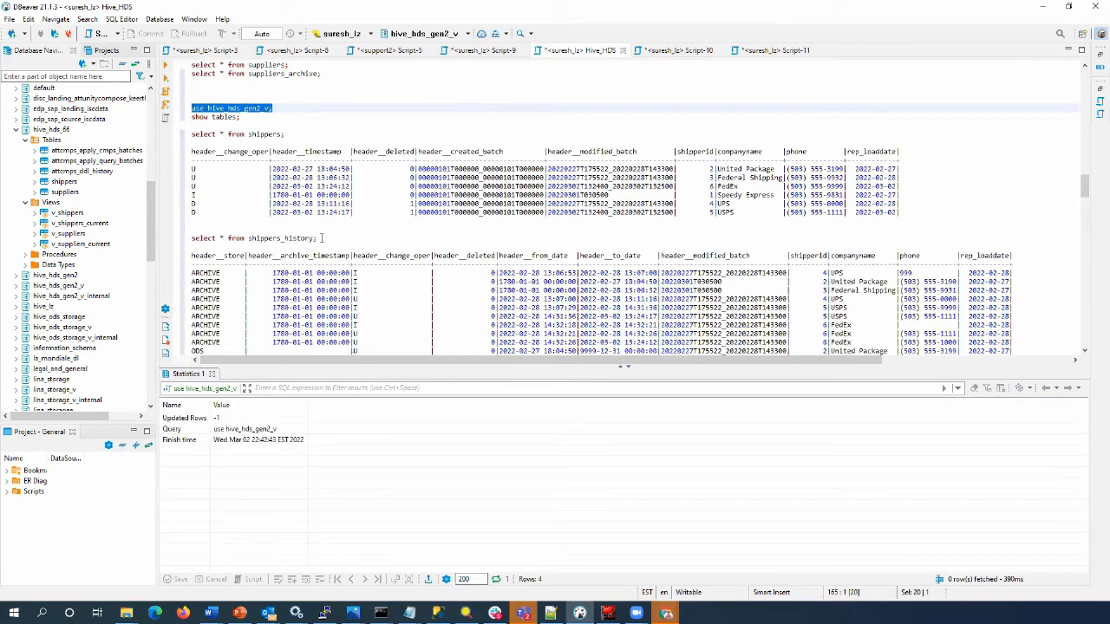
left_click_drag(320, 237, 191, 238)
left_click(167, 68)
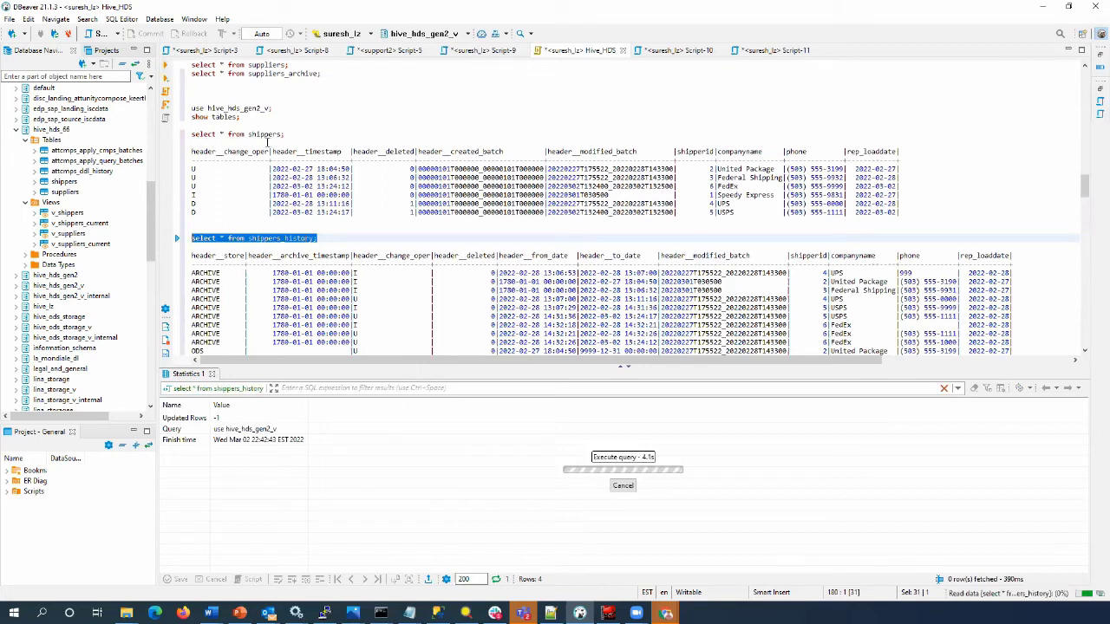
scroll(286, 190, "down", 3)
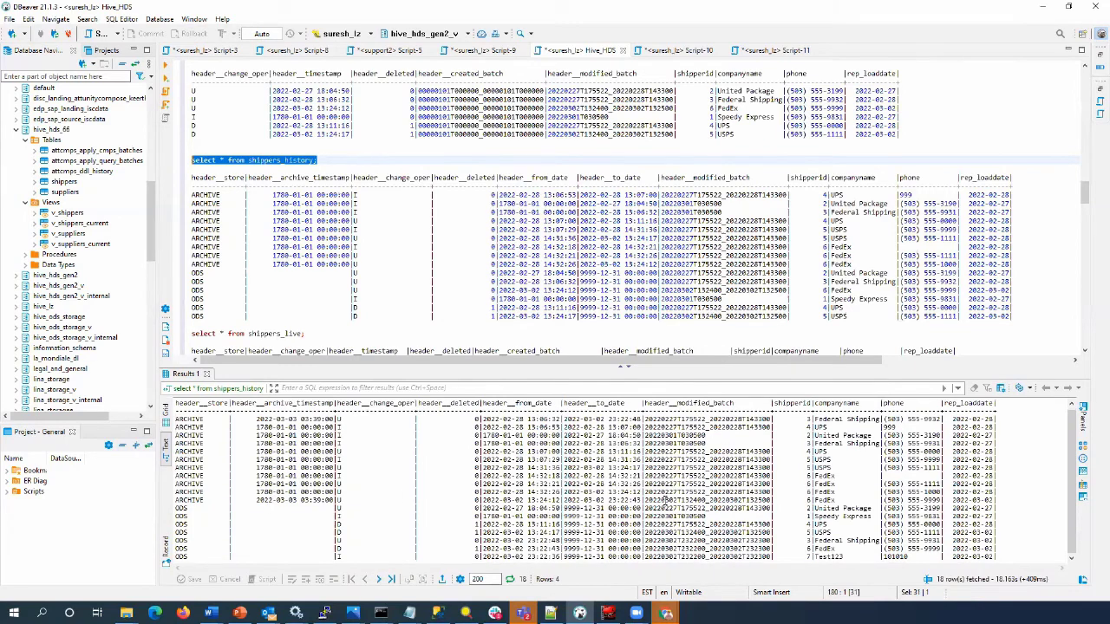
left_click(843, 556)
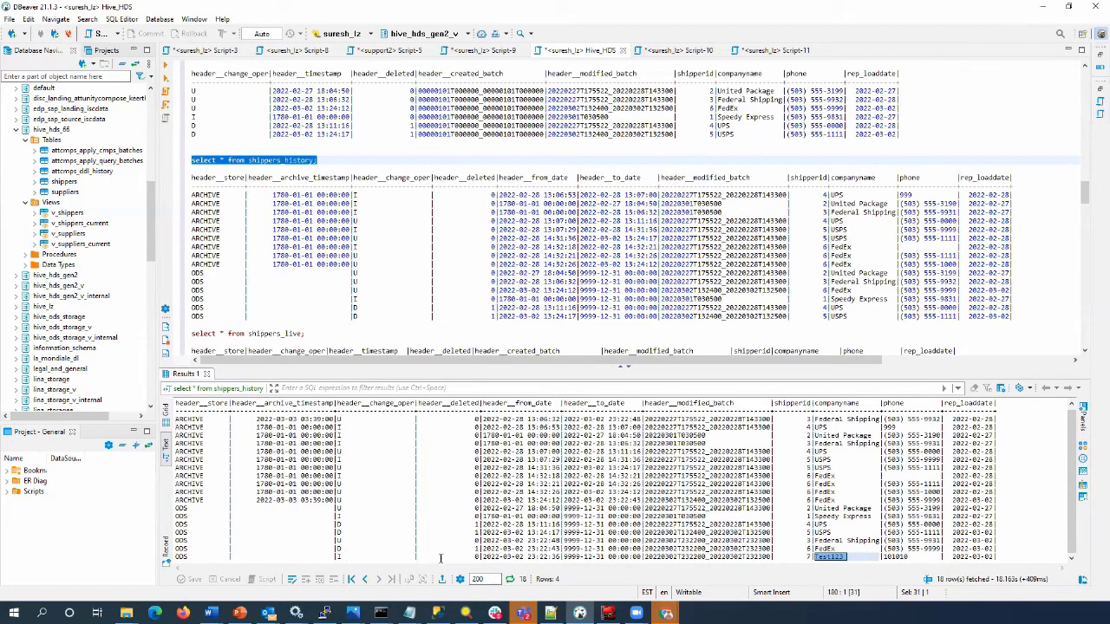
left_click(208, 556)
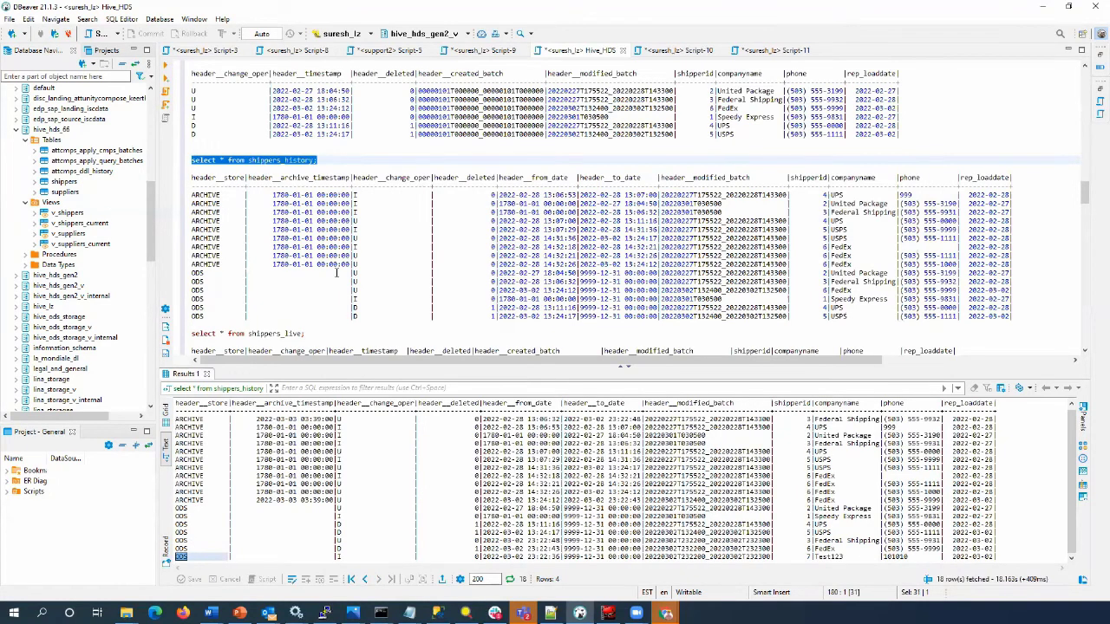
Run select * from shippers_live on hive_hds_gen2_v and view its rows in a second results tab.
scroll(317, 306, "down", 1)
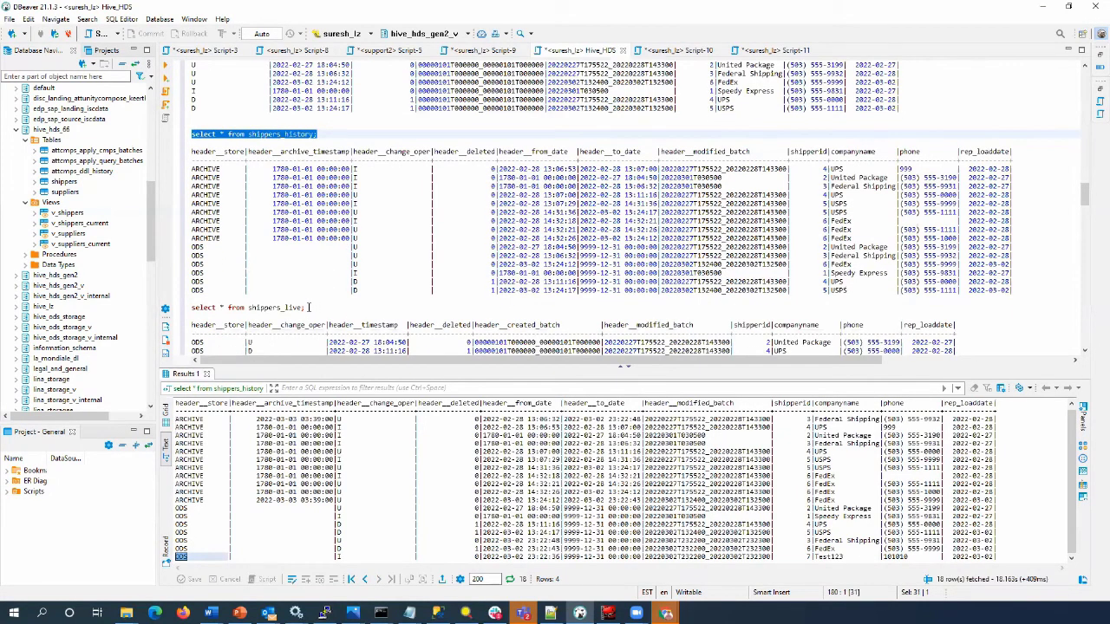
scroll(313, 304, "down", 2)
left_click_drag(310, 256, 191, 256)
left_click(165, 65)
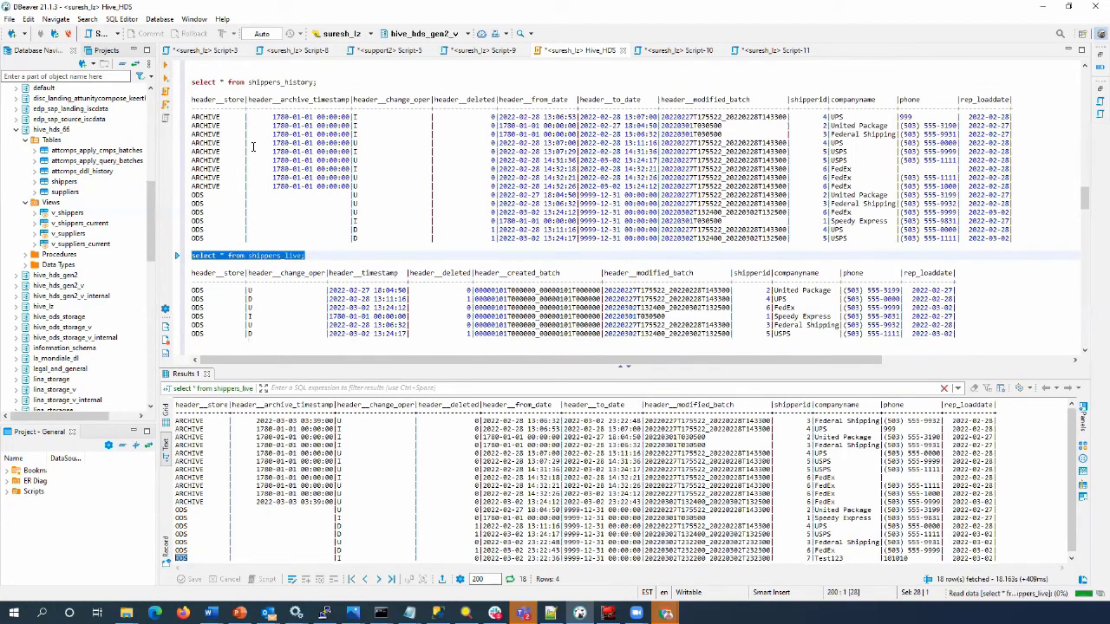
scroll(313, 366, "down", 1)
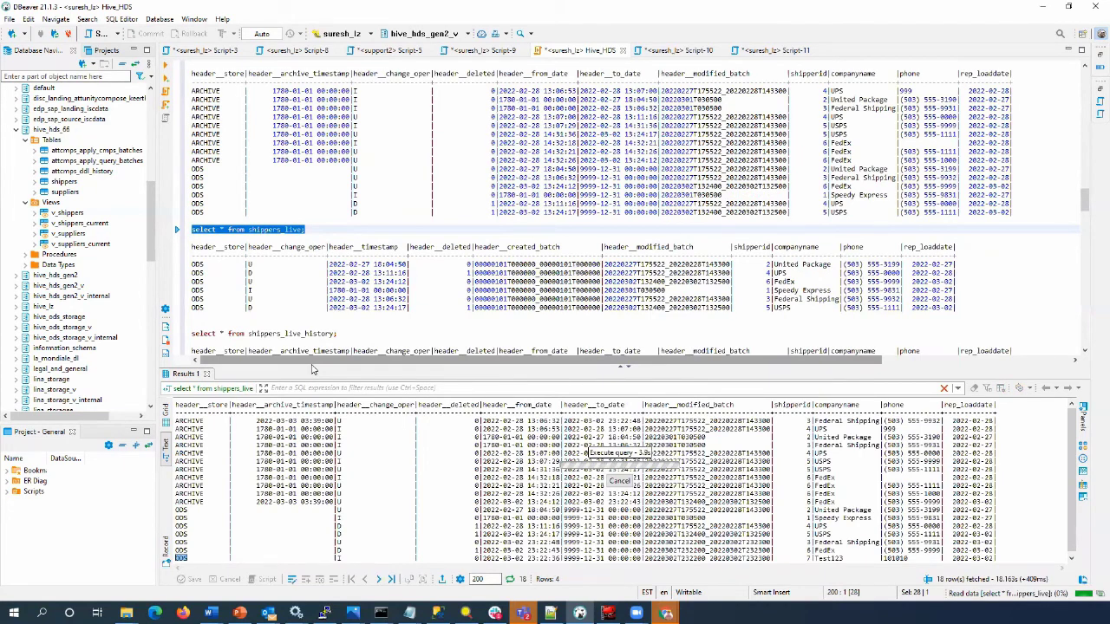
left_click(165, 65)
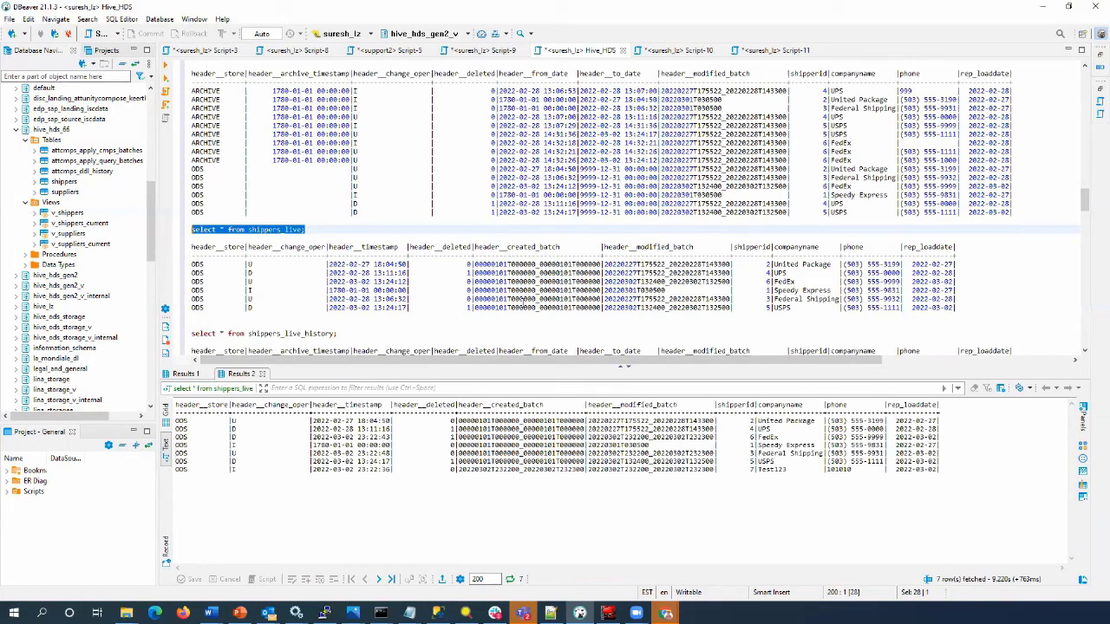
Make hive_hds_gen2 the active database, run select * from qlik_cmps_status, and check the last_partition_name value.
scroll(531, 304, "up", 10)
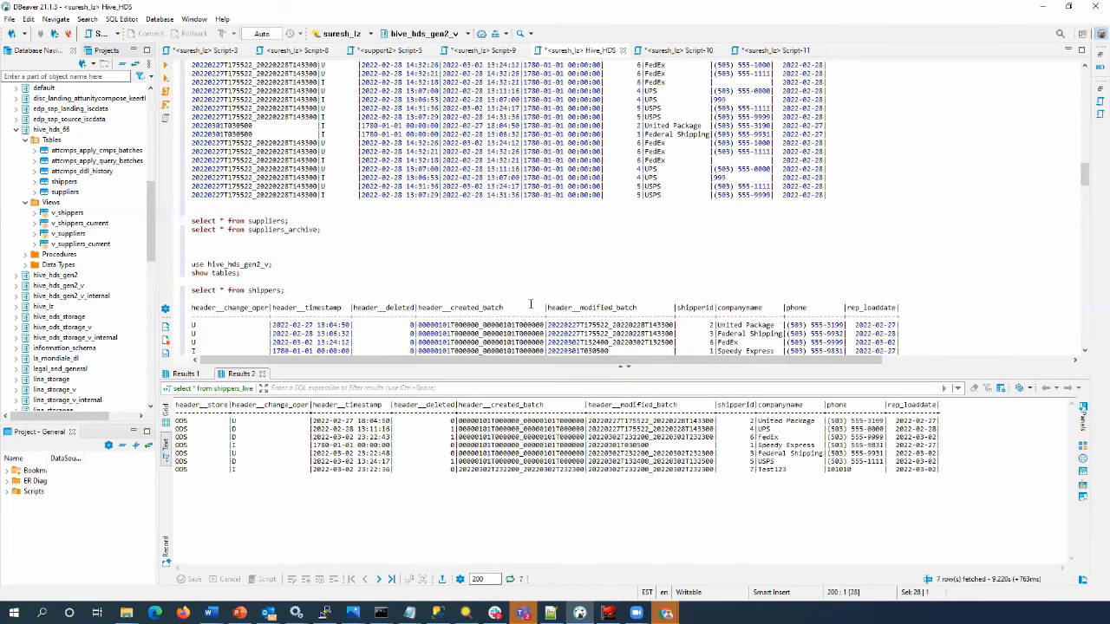
scroll(531, 303, "up", 10)
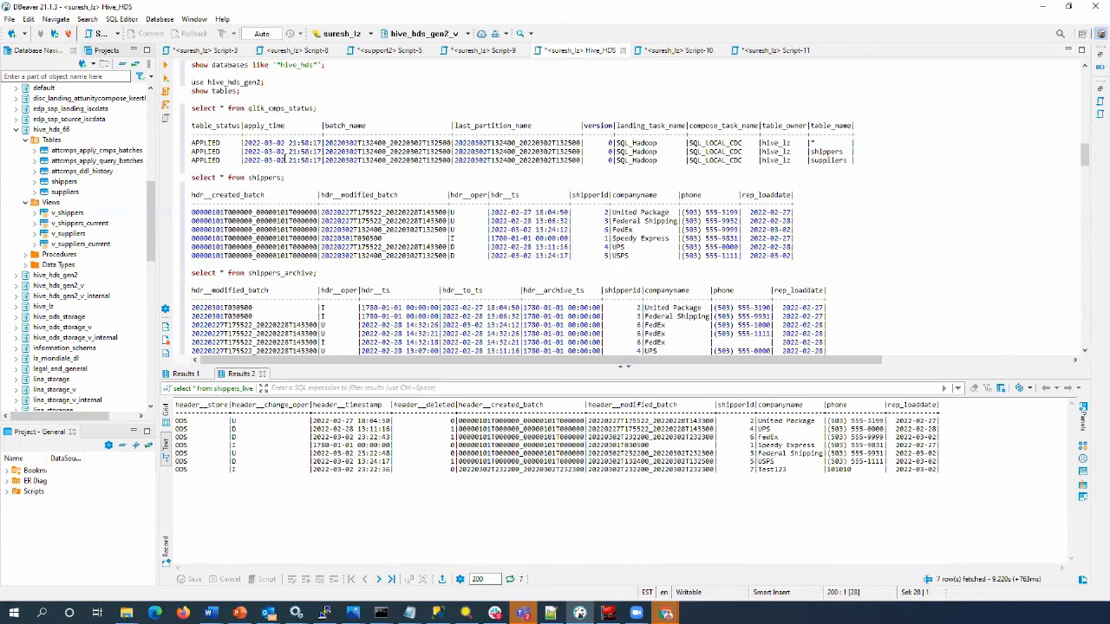
scroll(285, 156, "up", 1)
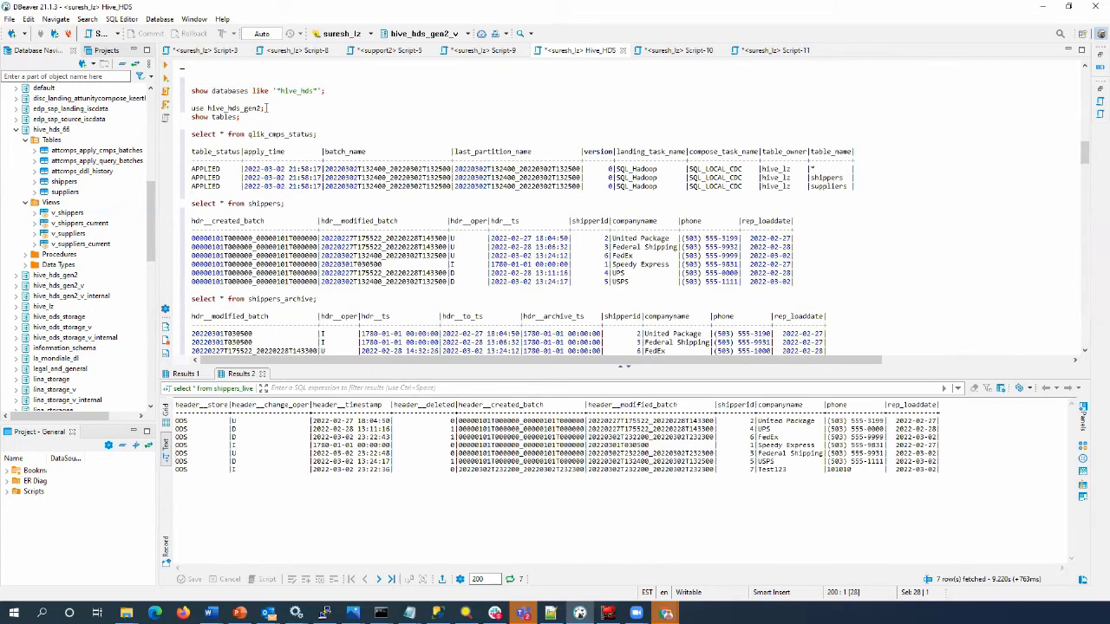
left_click_drag(266, 107, 190, 109)
left_click(167, 66)
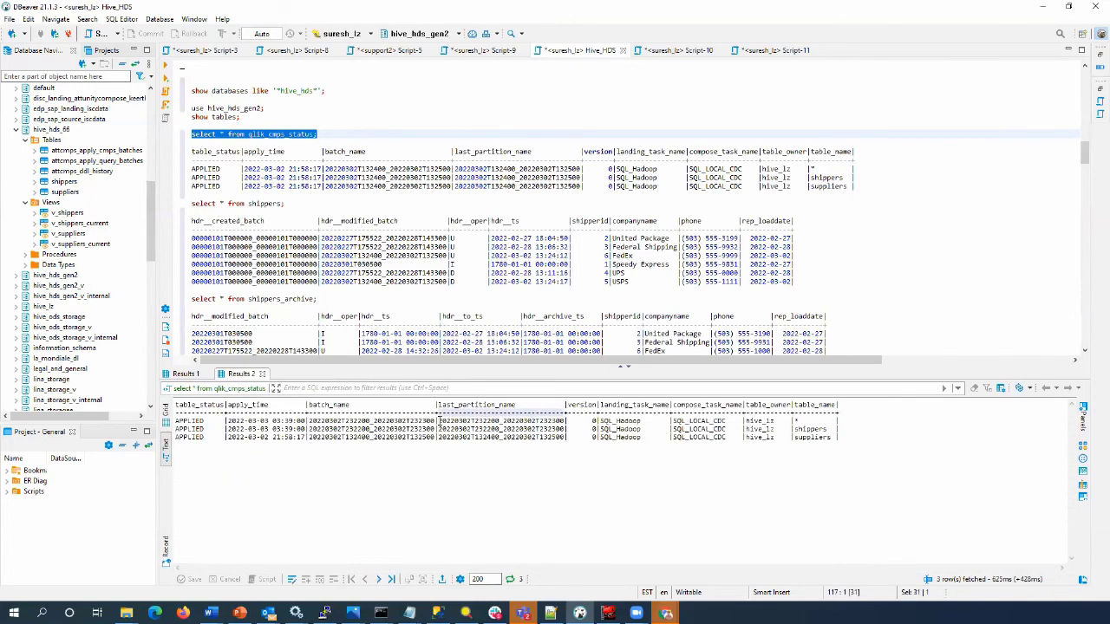
left_click_drag(438, 421, 565, 422)
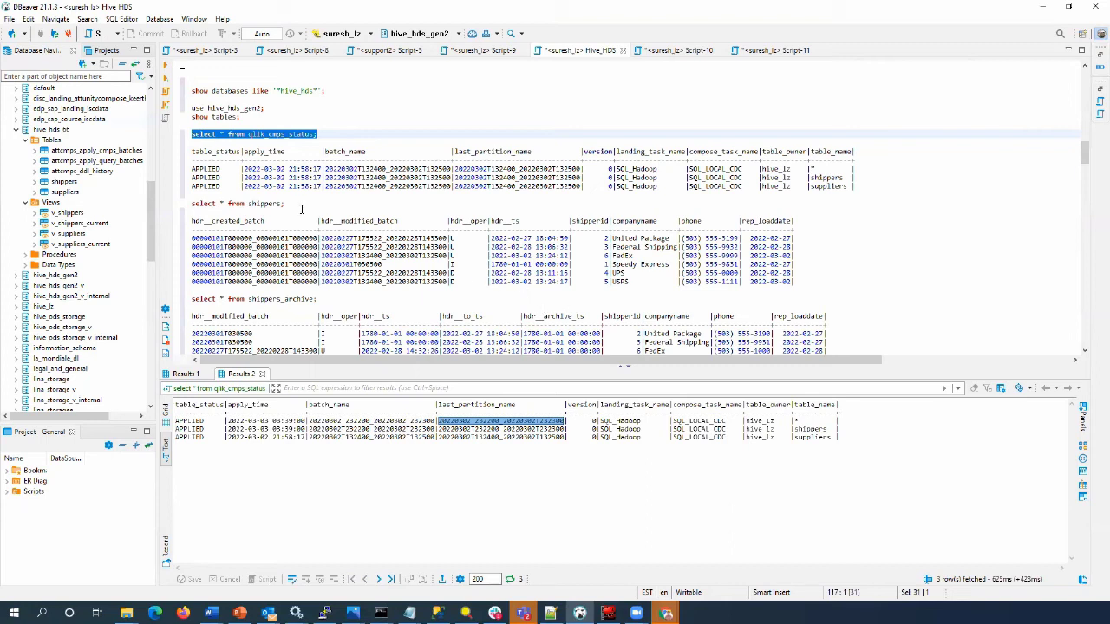
Run select * from shippers on hive_hds_gen2 to see the rows stored after the CDC task.
left_click_drag(292, 205, 192, 205)
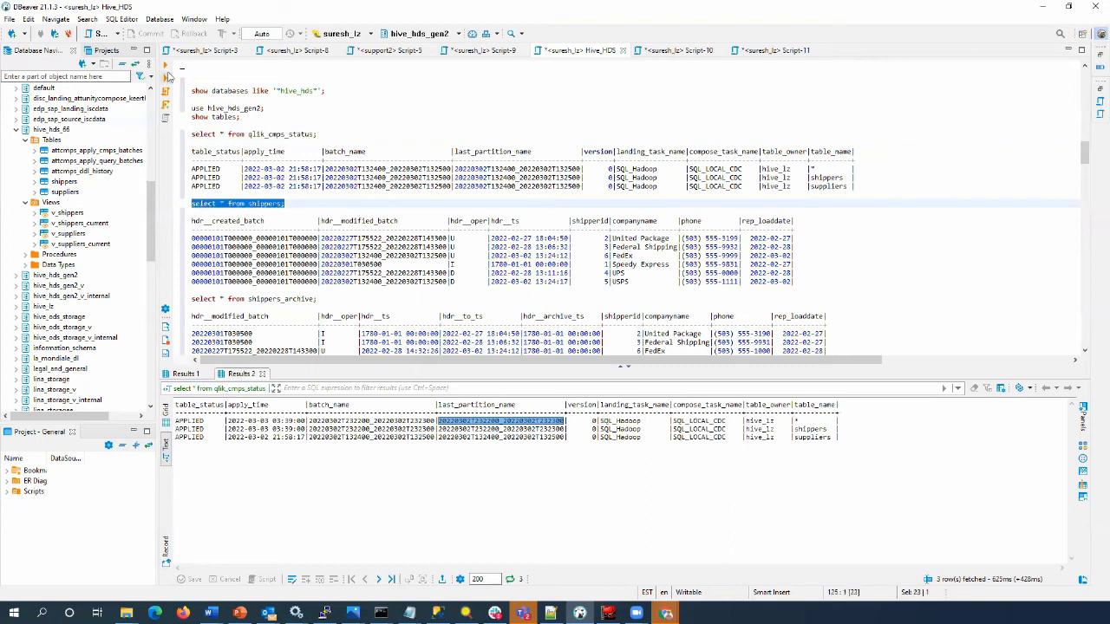
key("ctrl+Return")
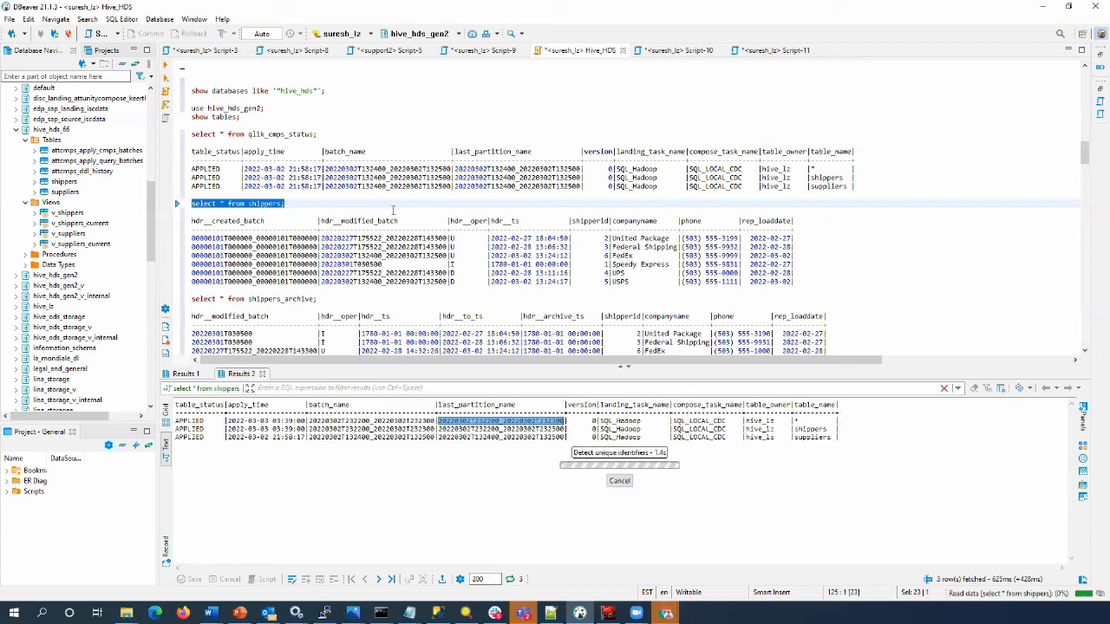